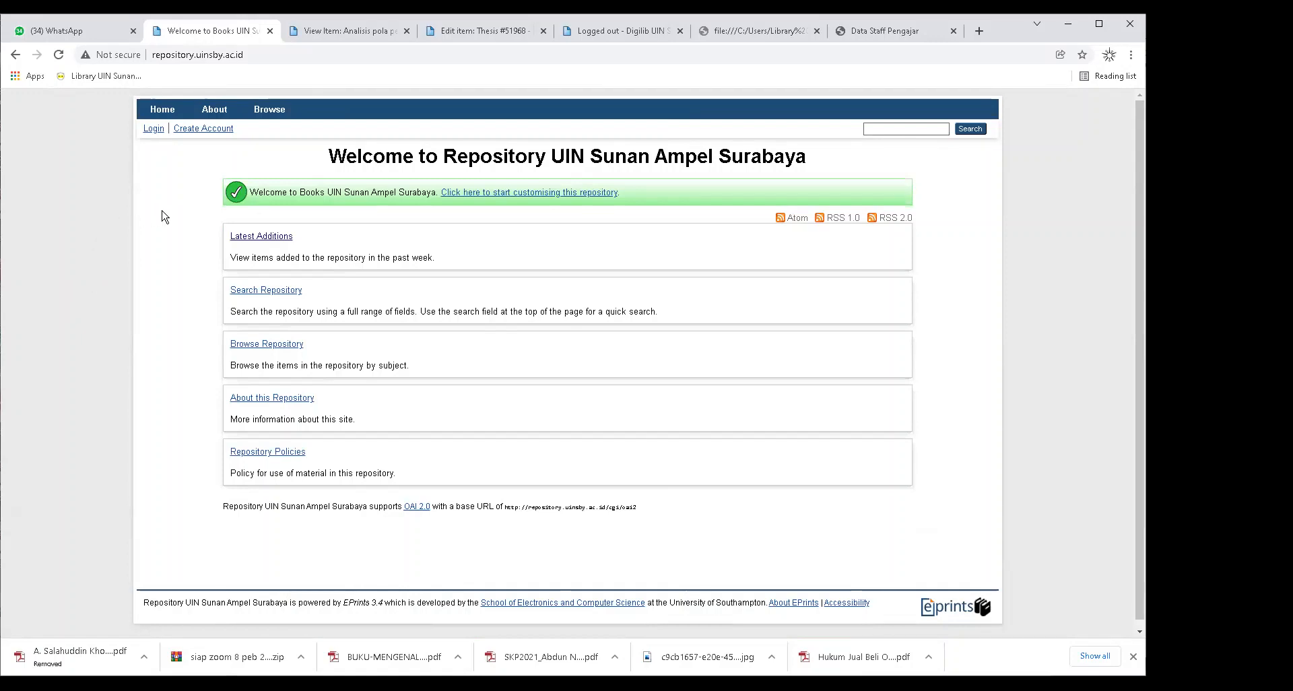
# Log in to the repository with the account's username and password.
pyautogui.click(152, 129)
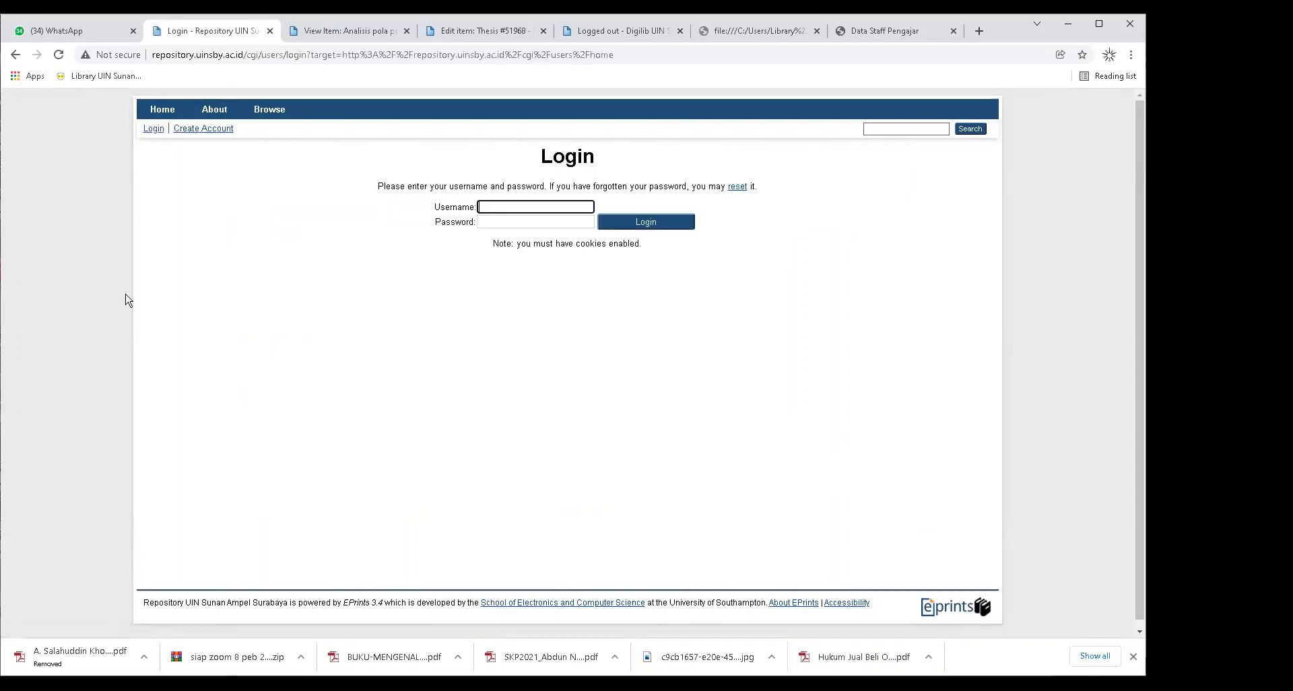
pyautogui.click(498, 206)
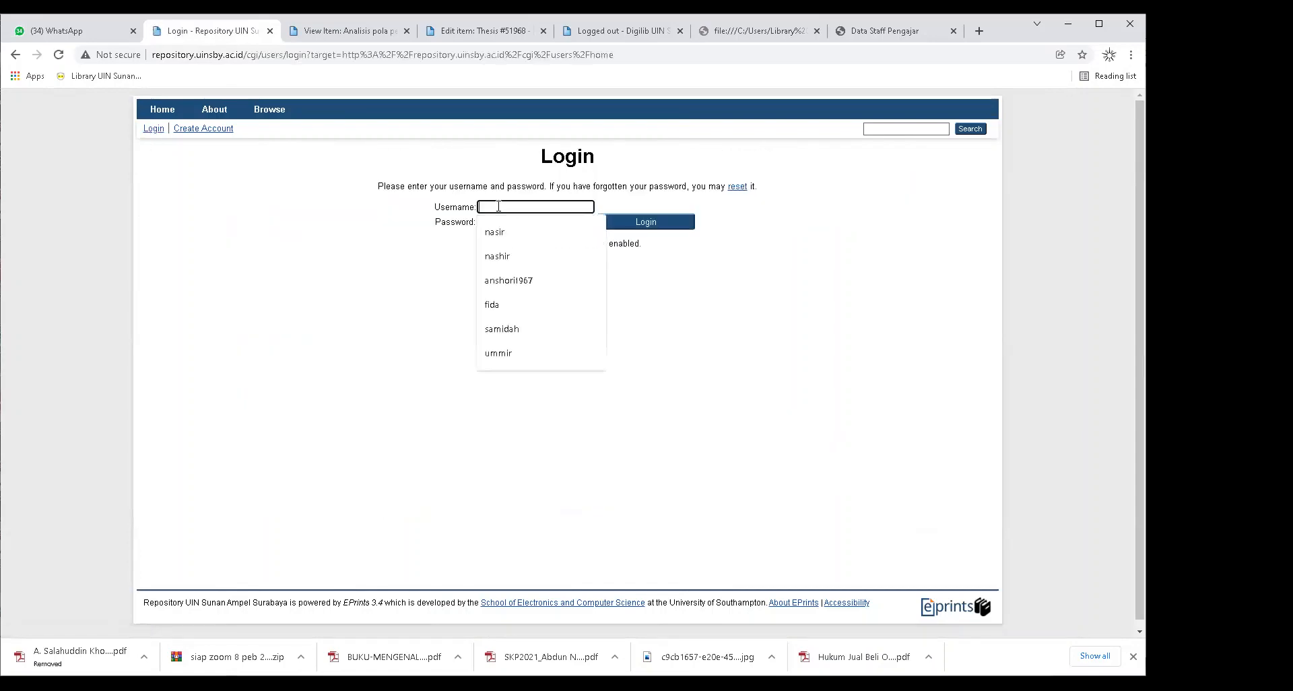
pyautogui.click(497, 257)
pyautogui.click(495, 223)
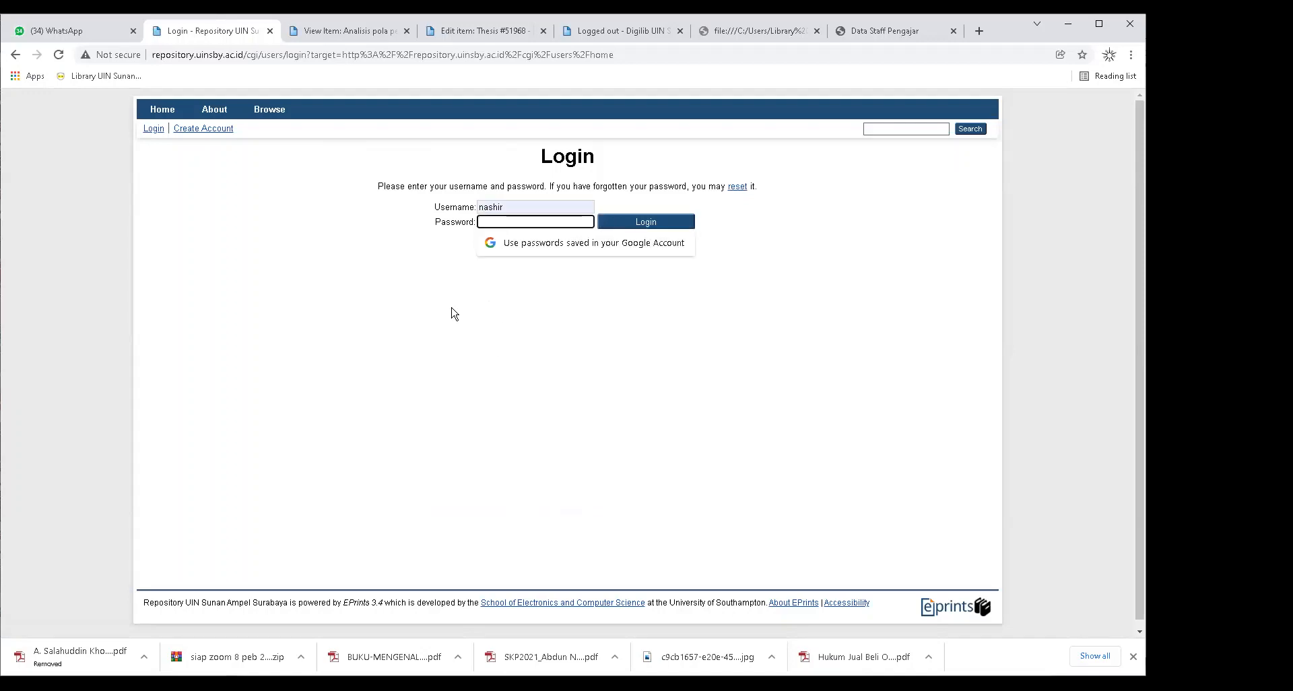
pyautogui.write('***')
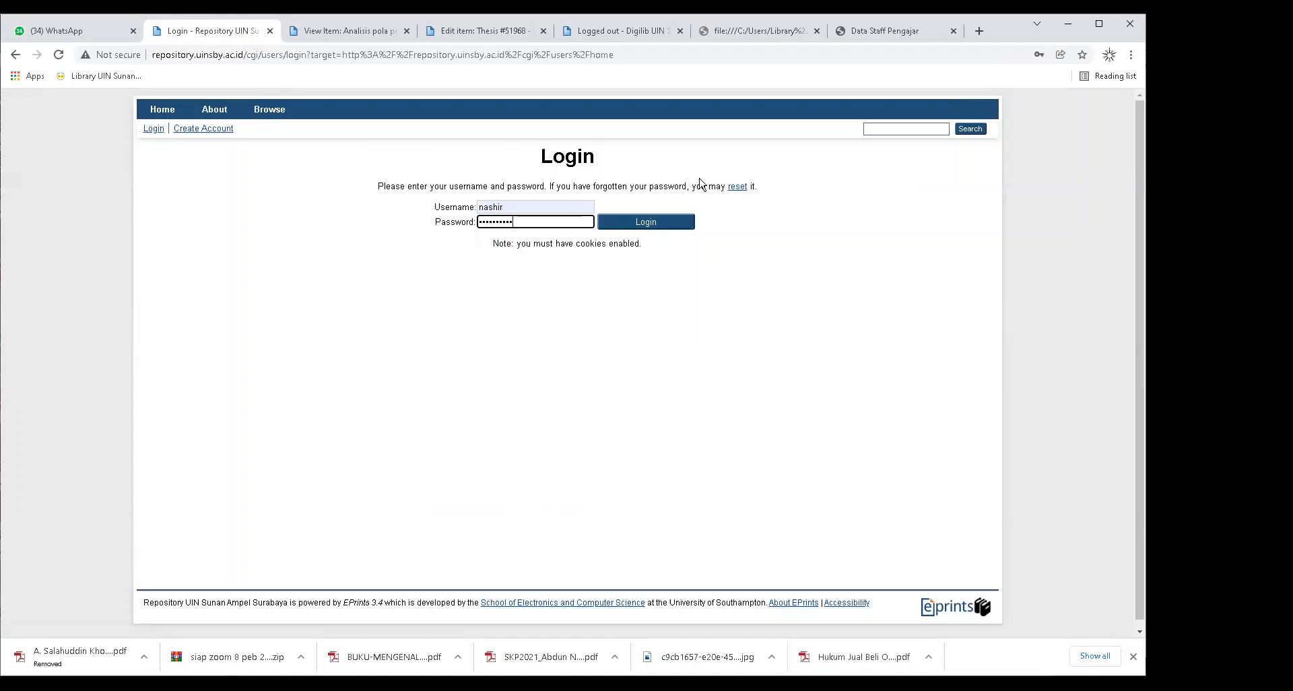
pyautogui.click(646, 226)
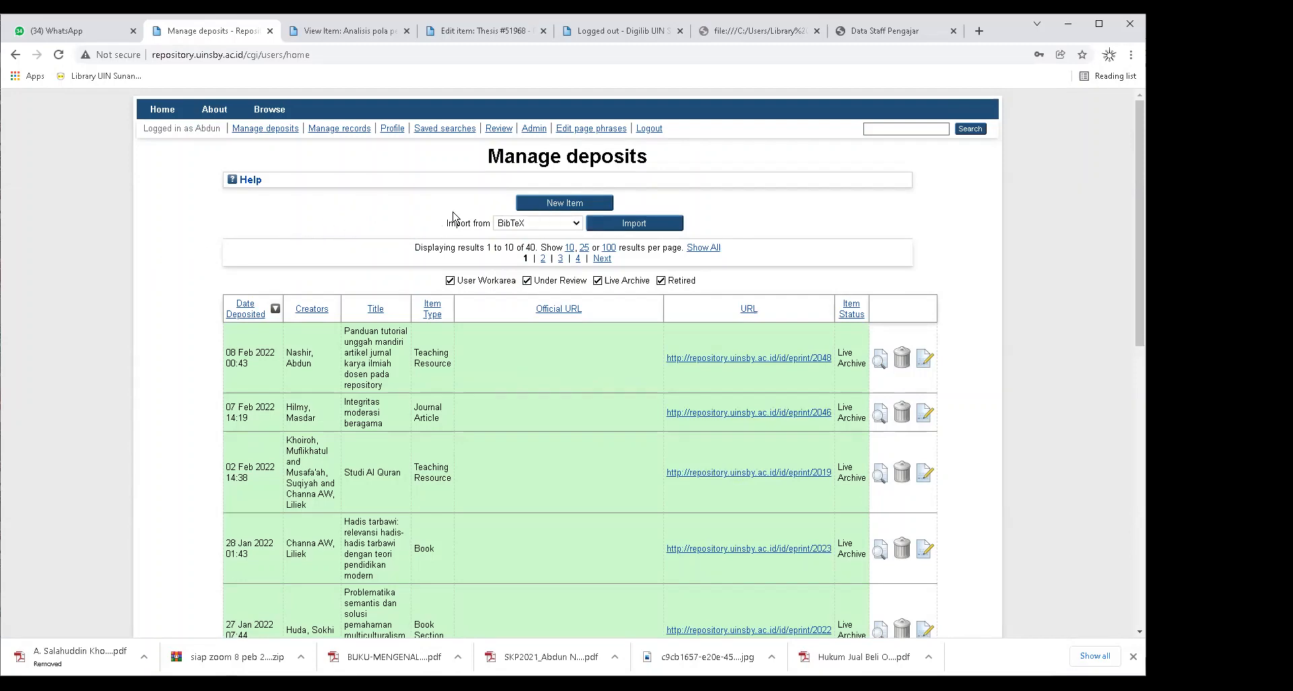
# Create a new item from the Manage deposits page and look through its item types.
pyautogui.click(565, 204)
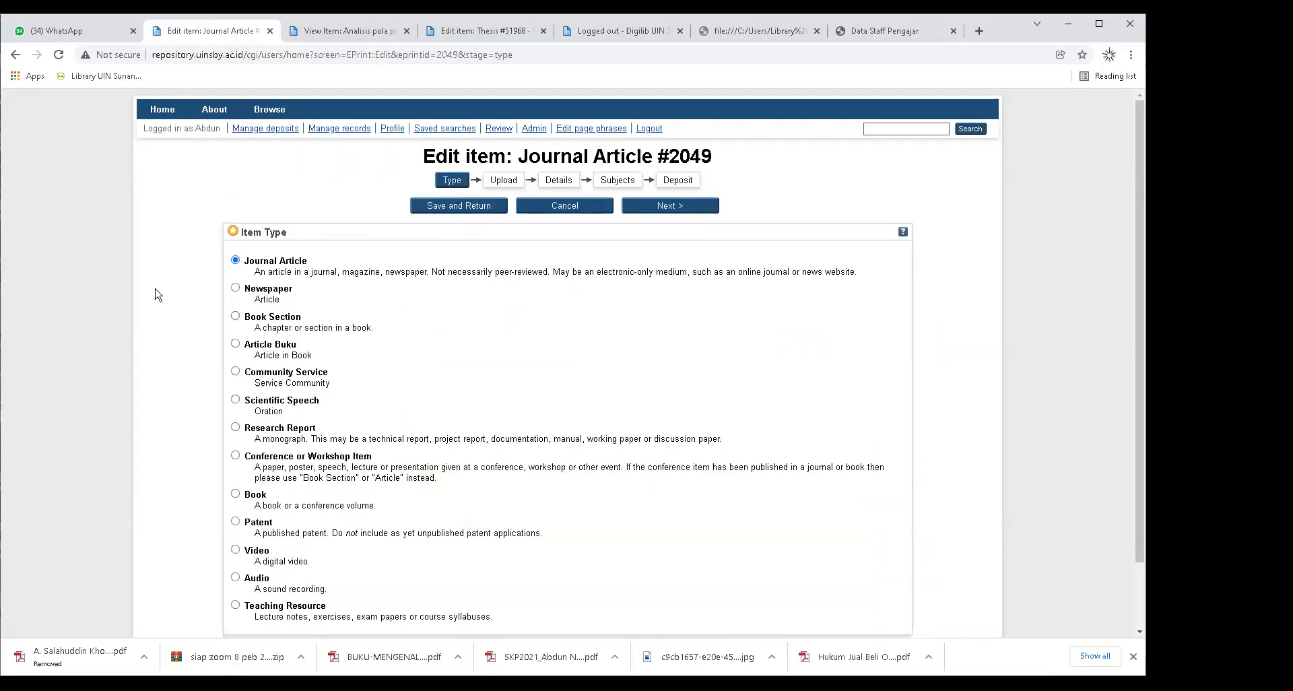
pyautogui.scroll(-2, 158, 295)
pyautogui.scroll(2, 157, 295)
# Open the details of the existing item "Analisis pola persebaran pencemaran air tanah" and start editing its type.
pyautogui.click(337, 32)
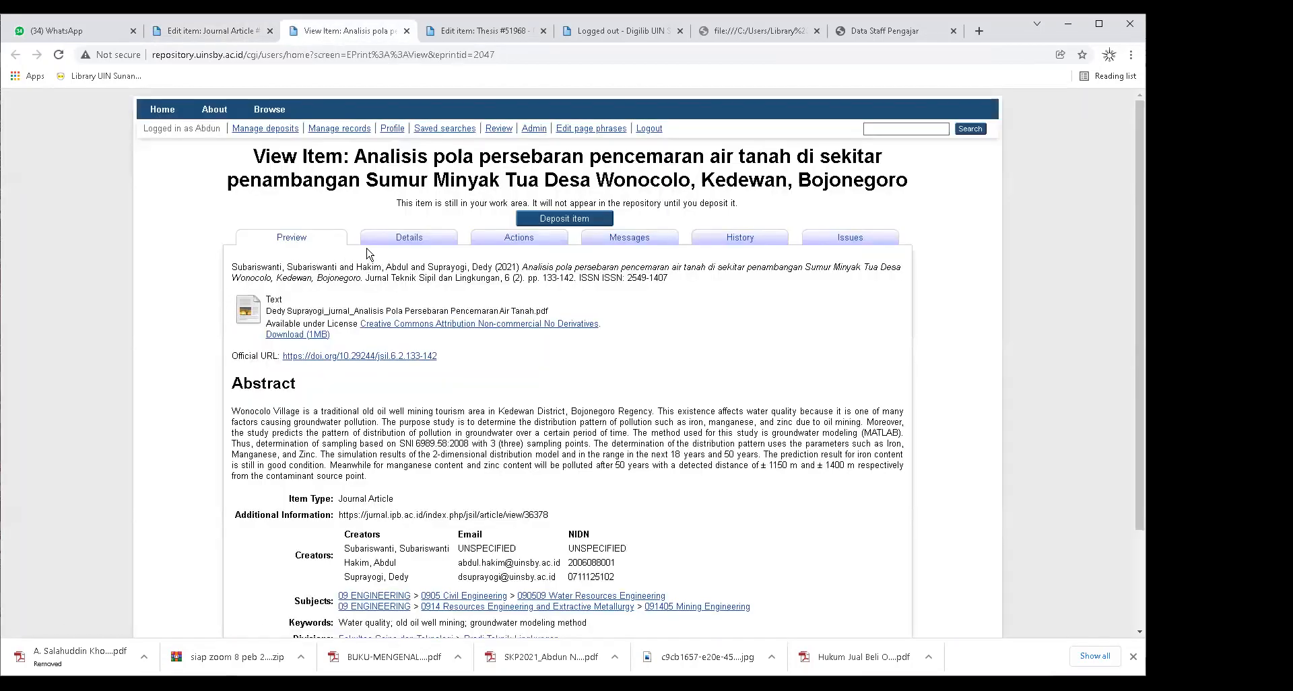
pyautogui.click(390, 241)
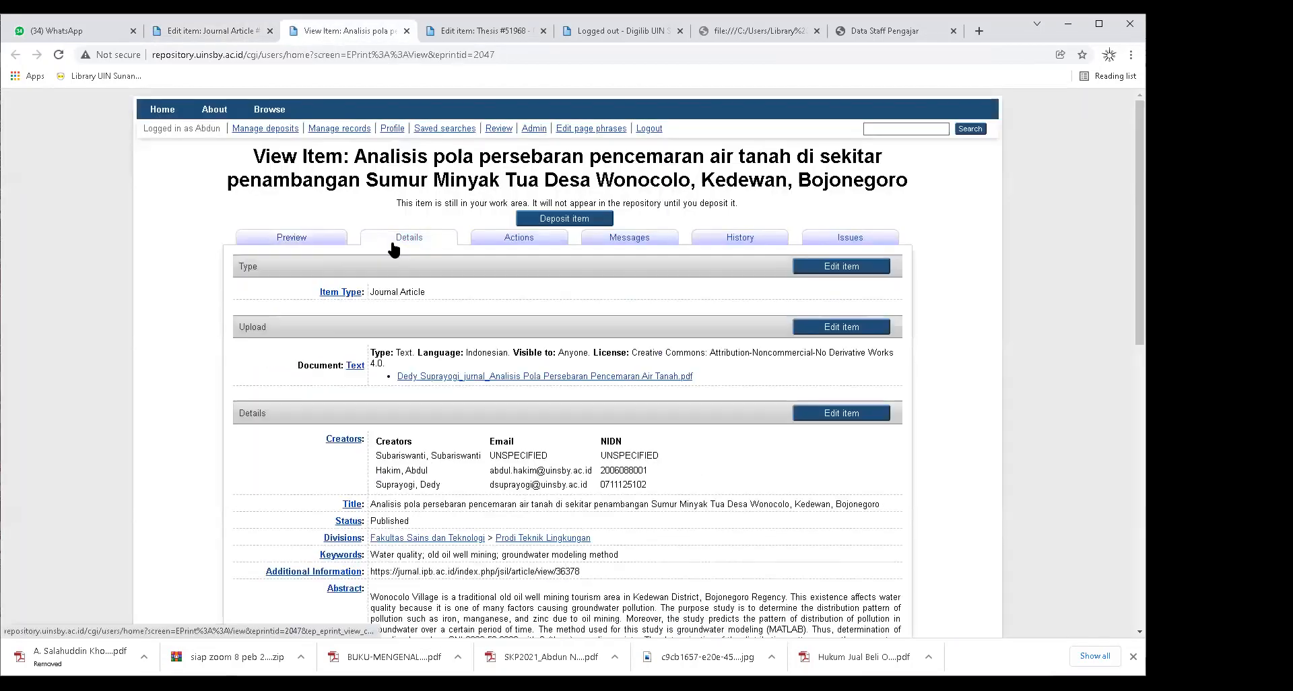
pyautogui.click(853, 269)
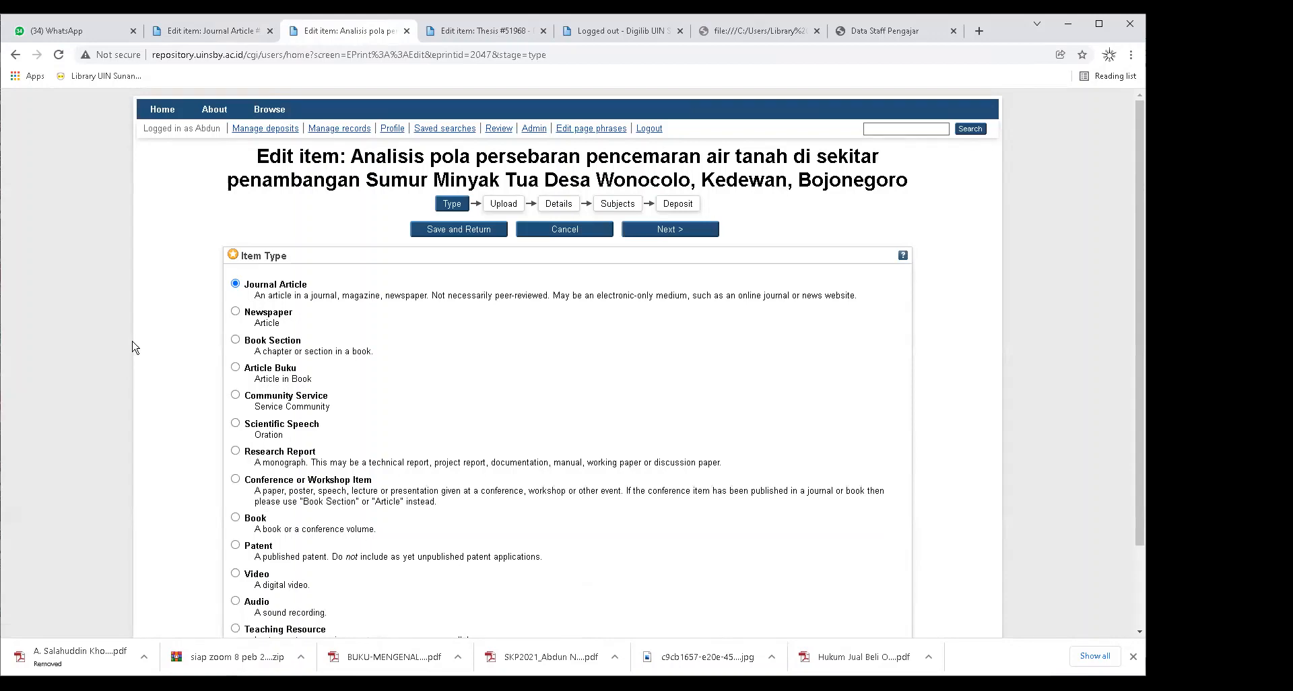
pyautogui.scroll(-1, 211, 251)
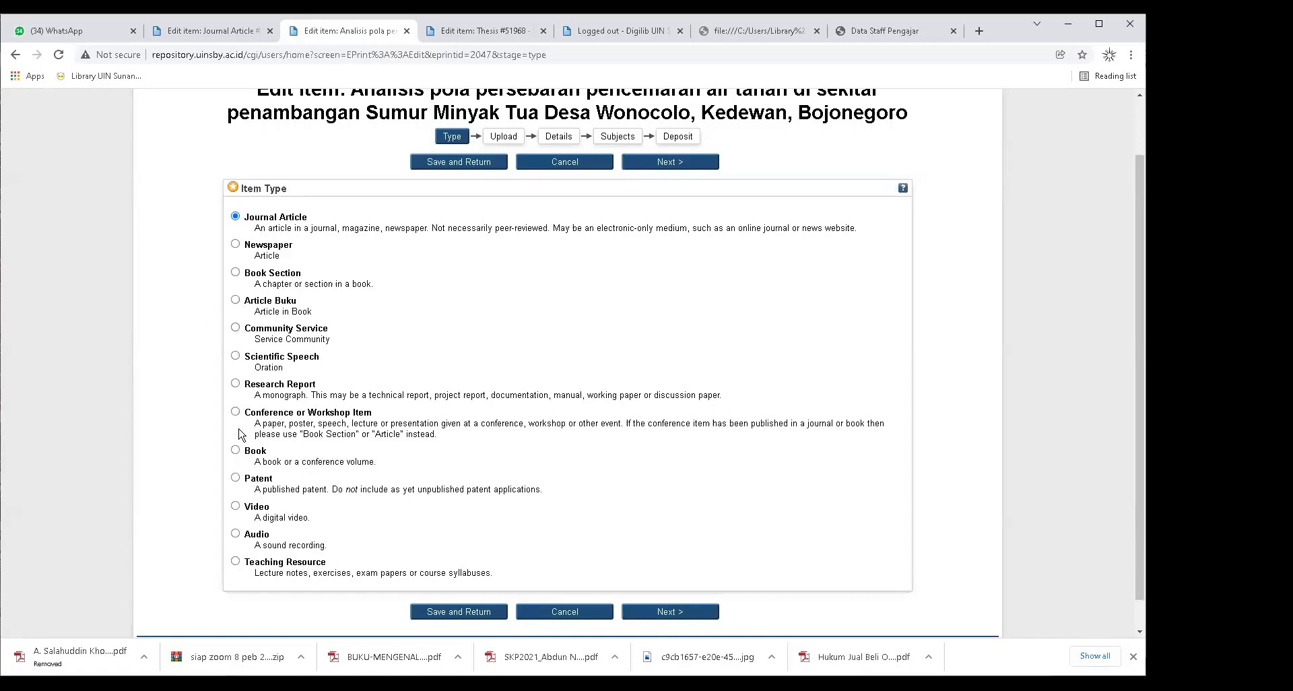
pyautogui.click(235, 451)
pyautogui.click(236, 384)
pyautogui.click(236, 274)
pyautogui.click(235, 451)
pyautogui.click(235, 411)
pyautogui.click(235, 384)
# Set the item type to Journal Article and continue to the upload stage.
pyautogui.click(235, 216)
pyautogui.click(698, 166)
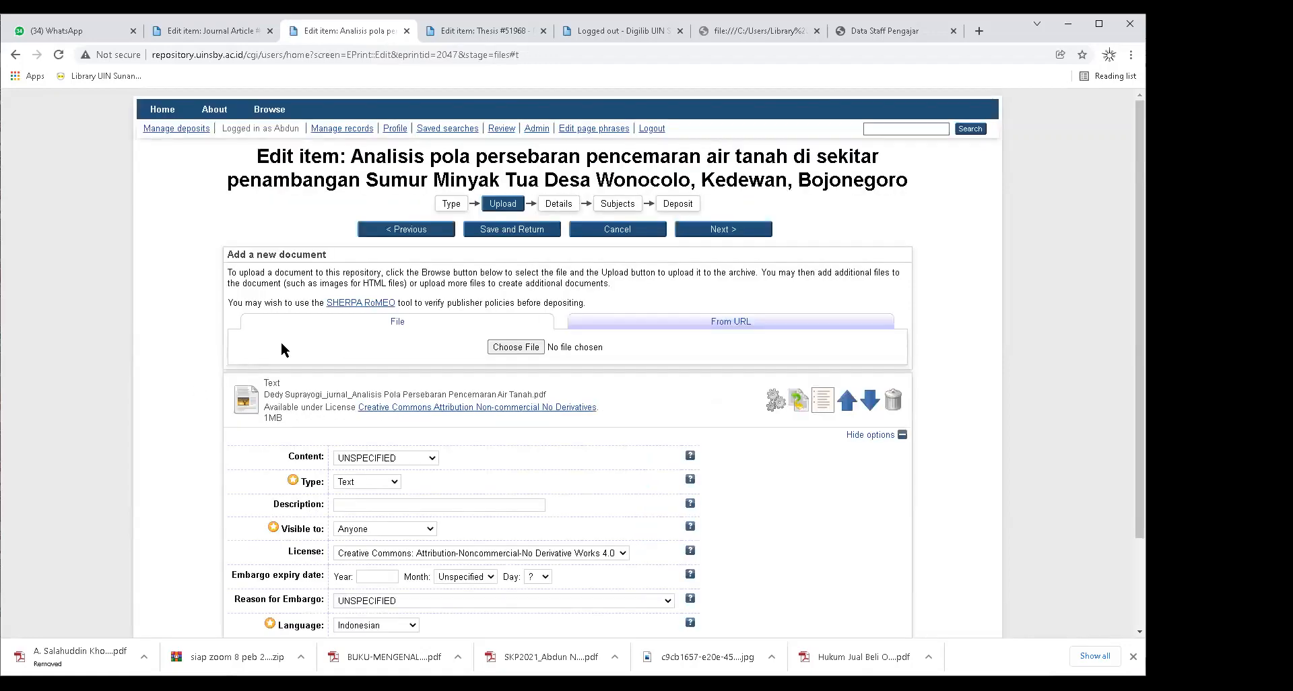
# Upload the journal article PDF on Analisis Pola Persebaran Pencemaran Air Tanah from the "siap zoom 8 peb 2022" folder.
pyautogui.click(529, 349)
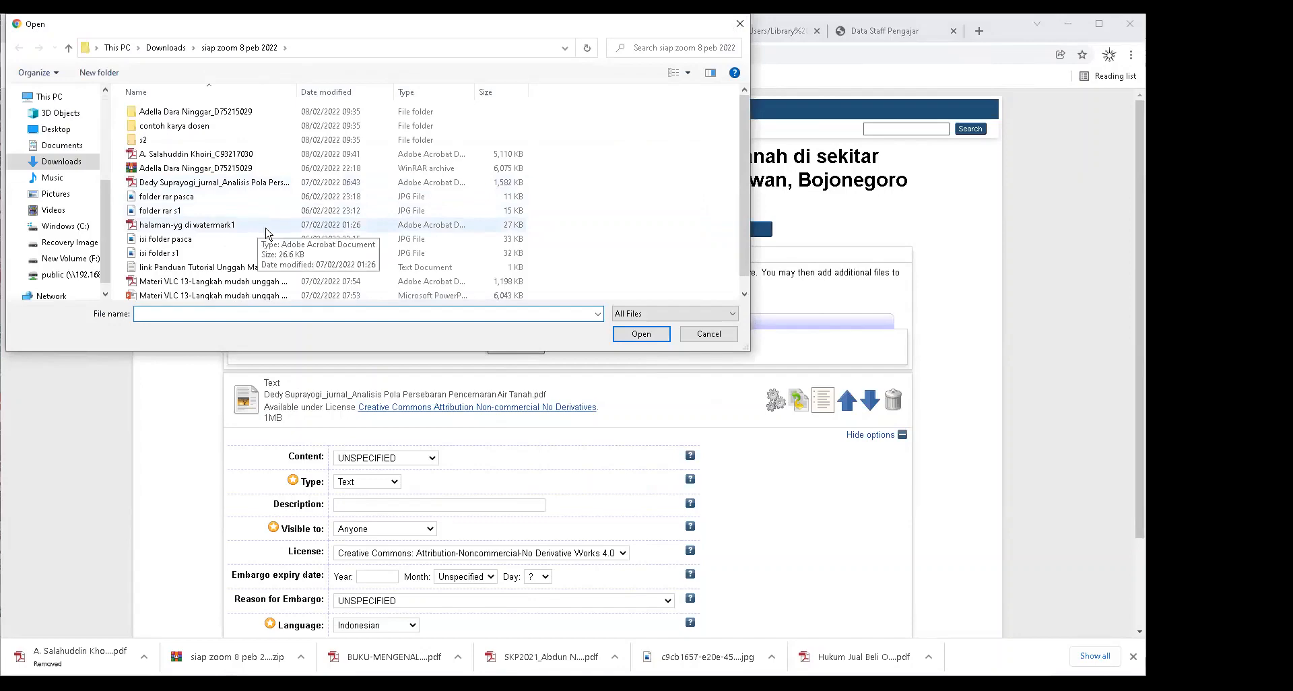
pyautogui.scroll(-1, 260, 233)
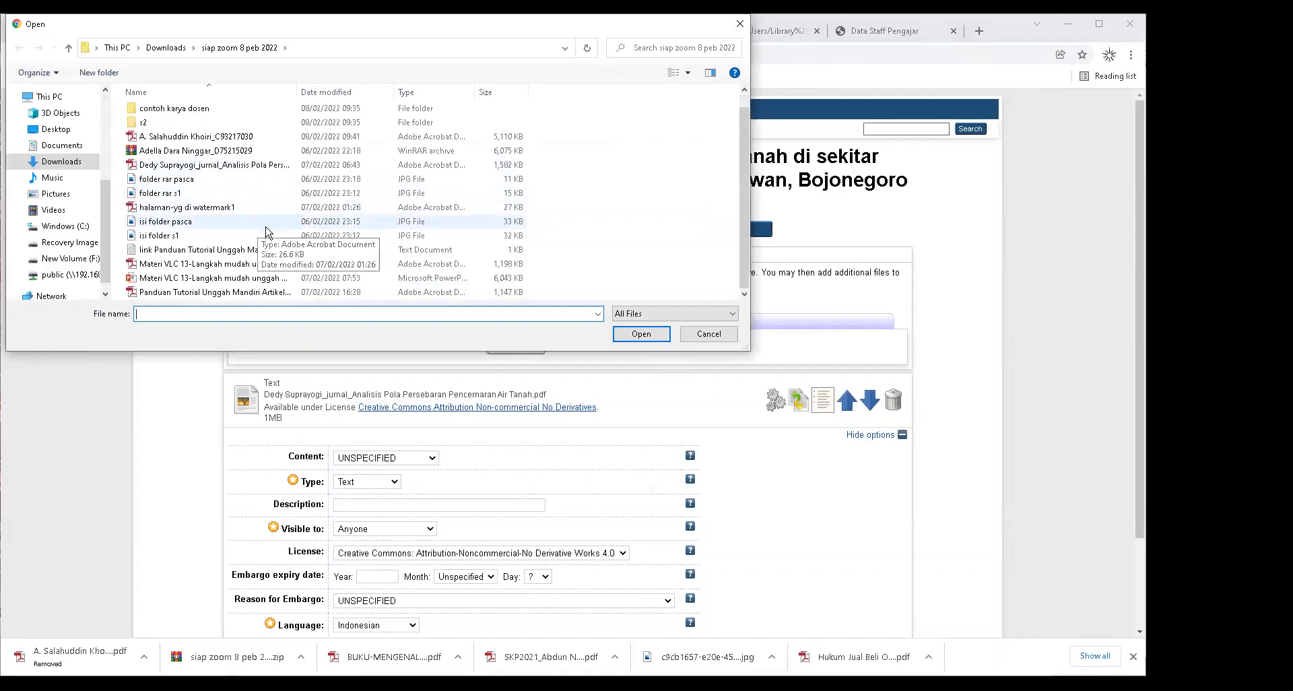
pyautogui.click(209, 165)
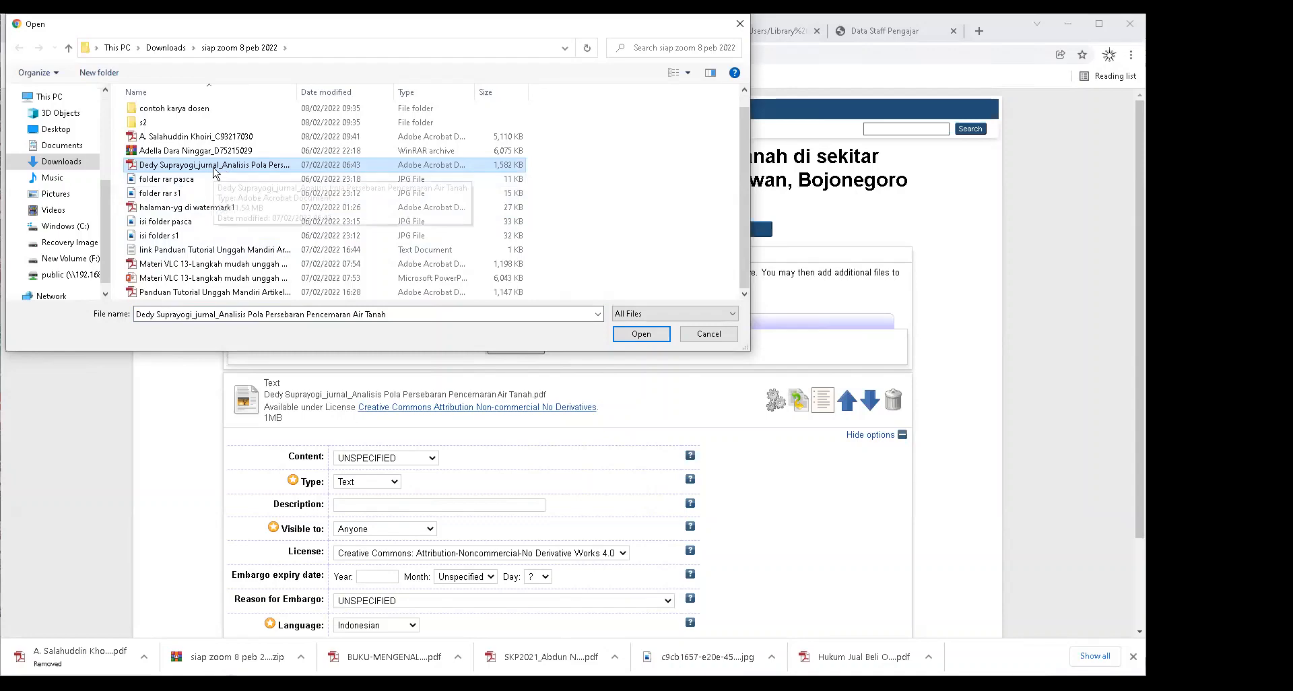
pyautogui.click(641, 334)
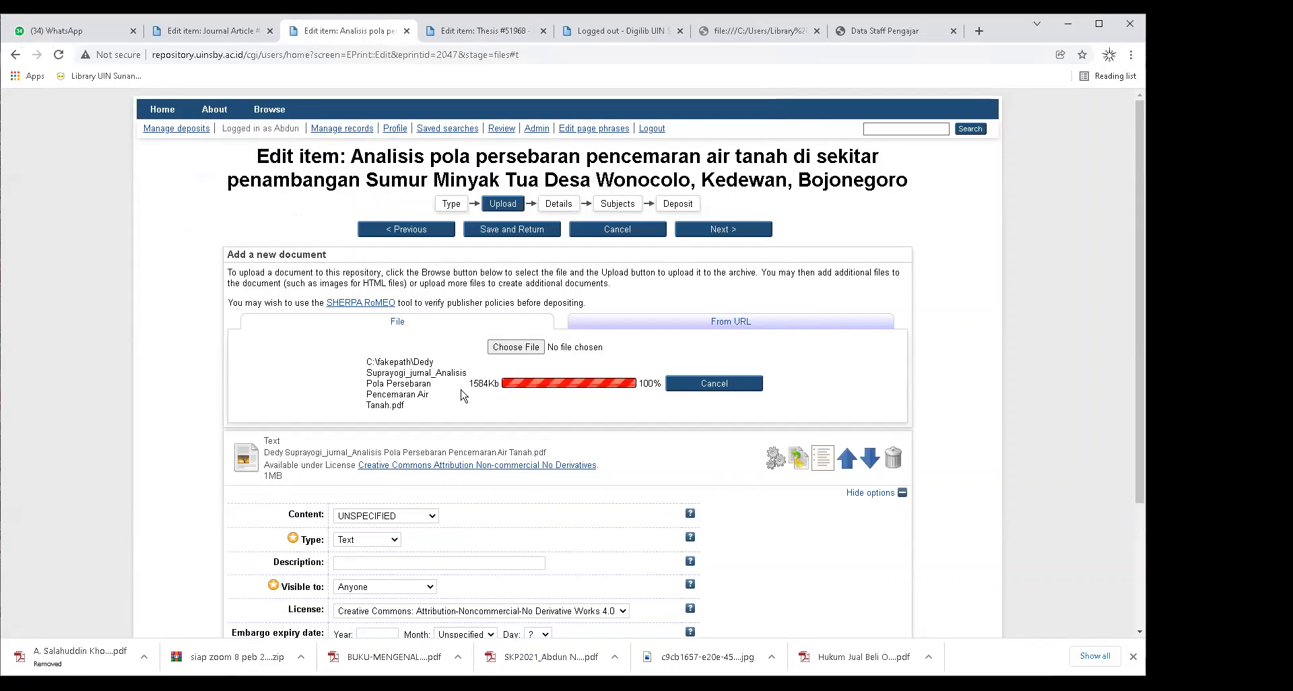
# Delete the second, duplicate copy of the article PDF from the item's uploaded documents.
pyautogui.scroll(-4, 200, 462)
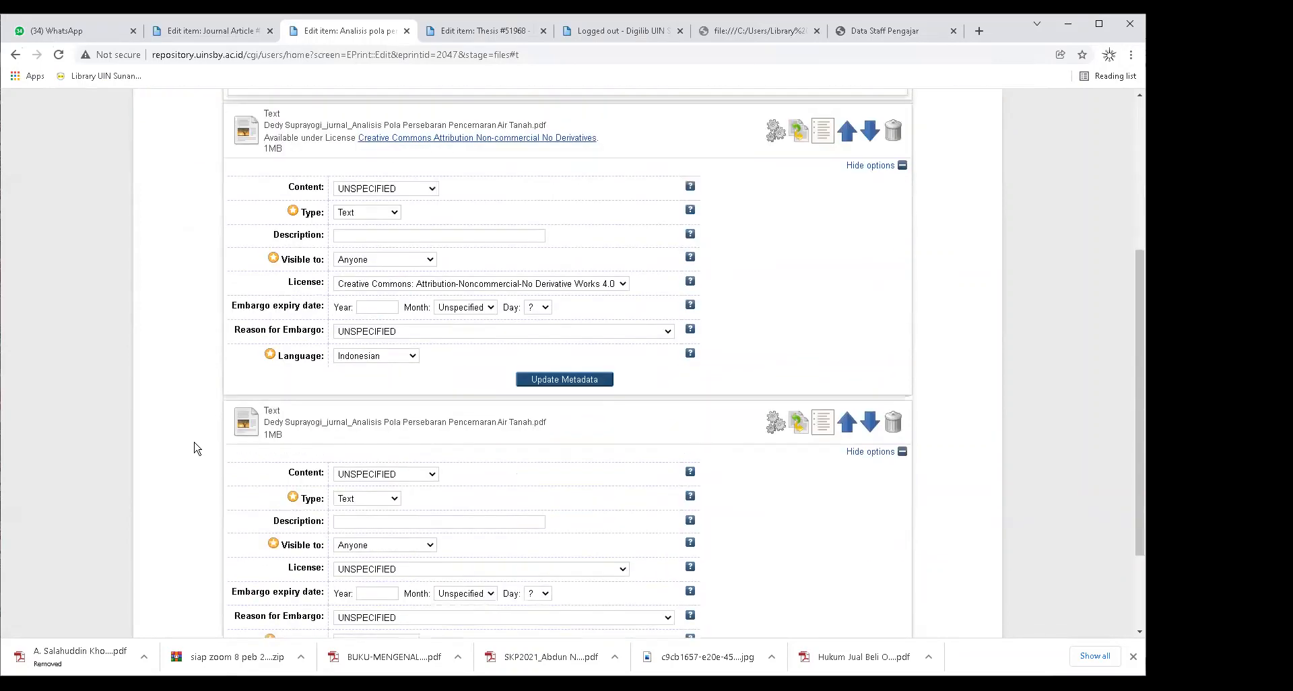
pyautogui.scroll(2, 193, 441)
pyautogui.scroll(-4, 193, 447)
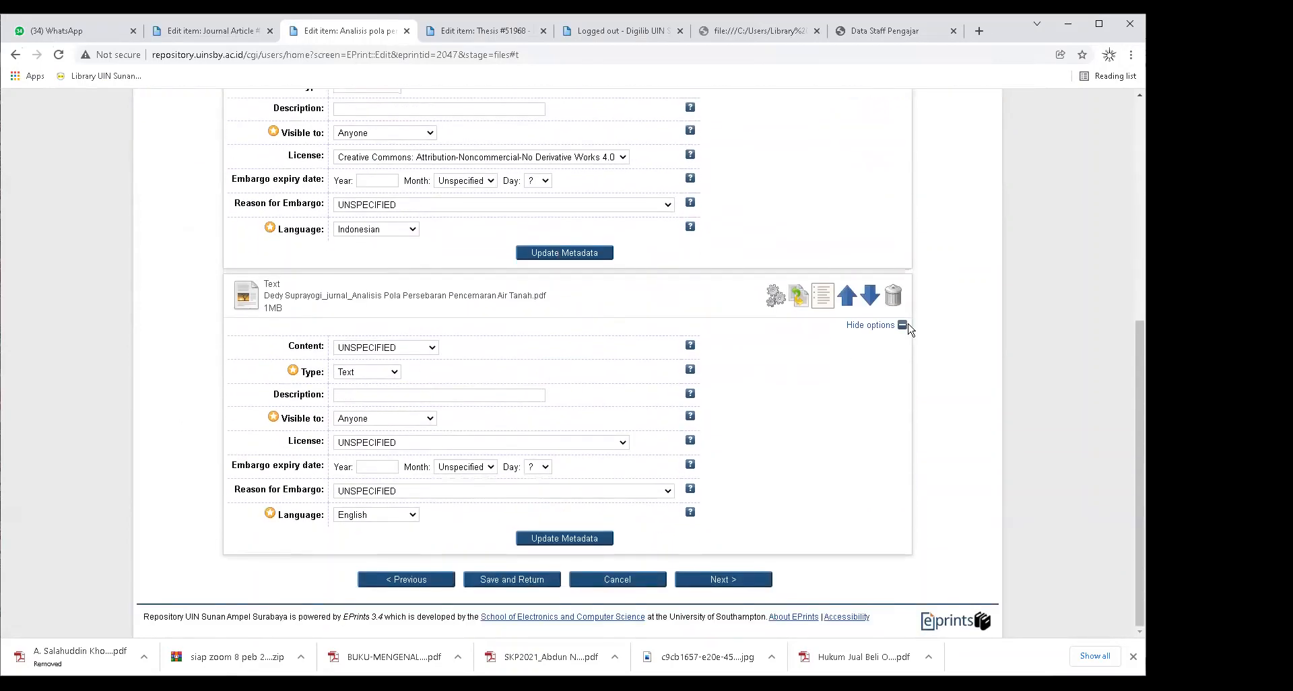
pyautogui.click(891, 301)
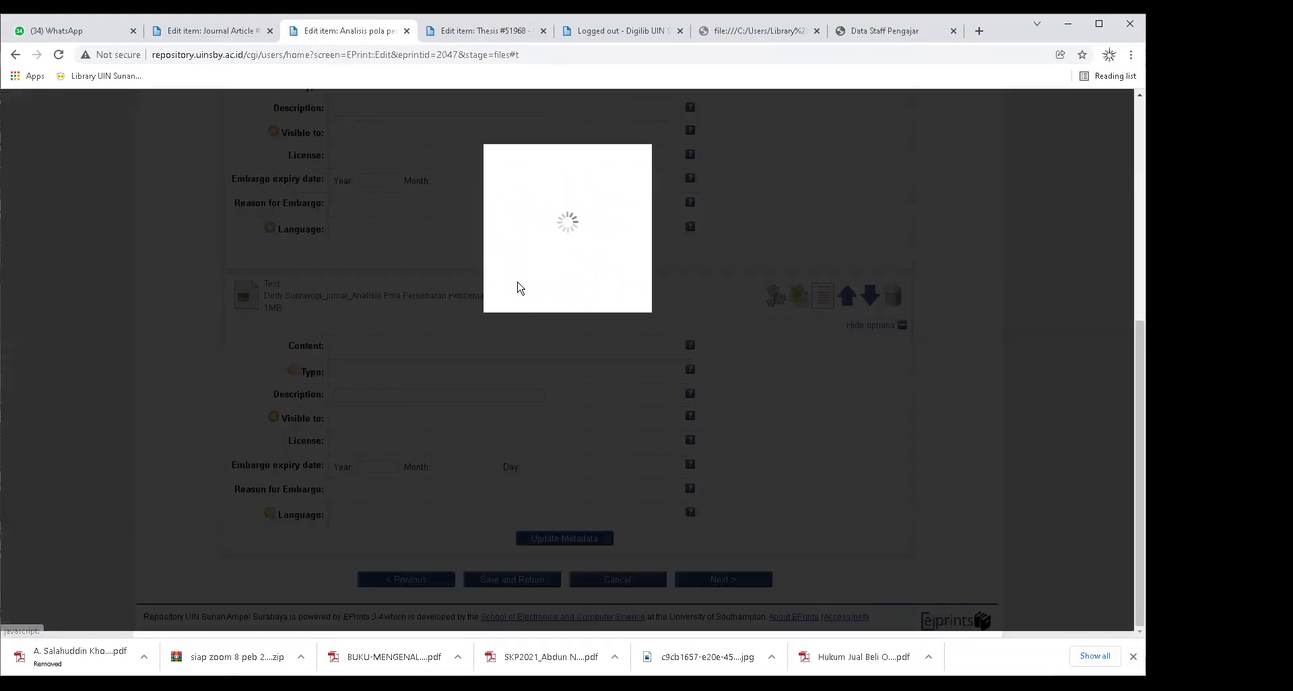
pyautogui.click(524, 214)
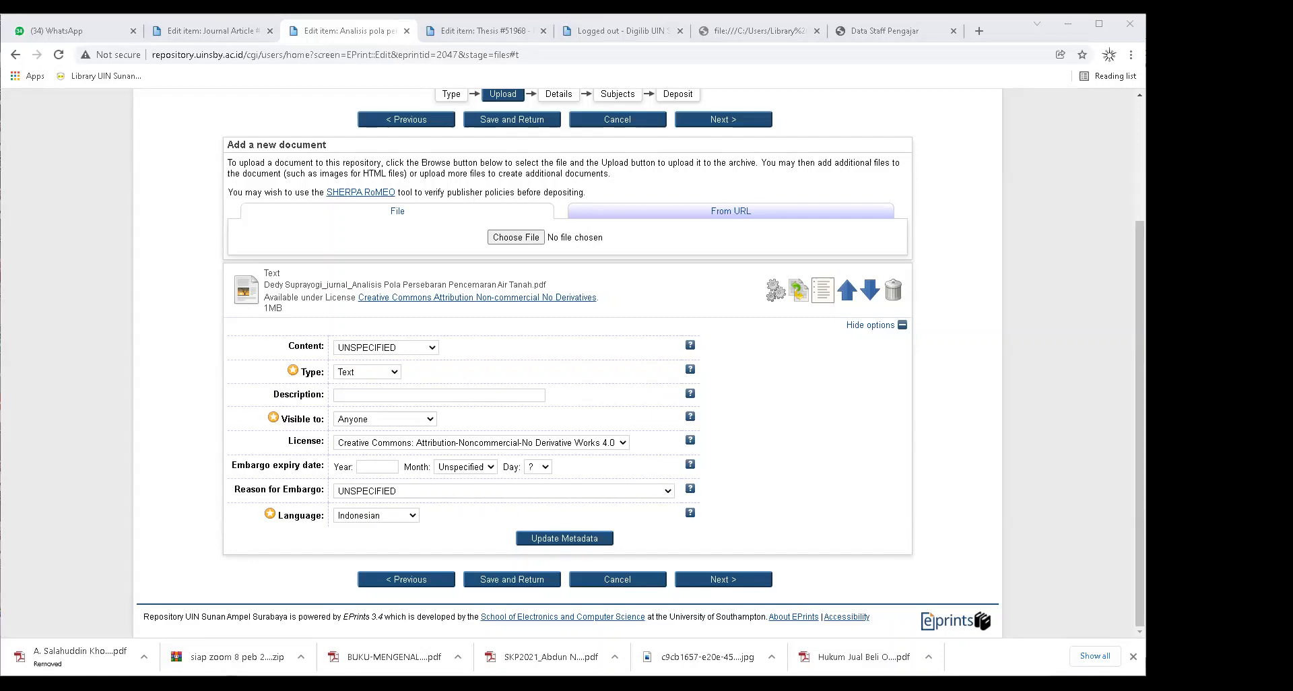
# Look through the item's details and type stages and examine the uploaded document's metadata, such as license and language.
pyautogui.click(722, 124)
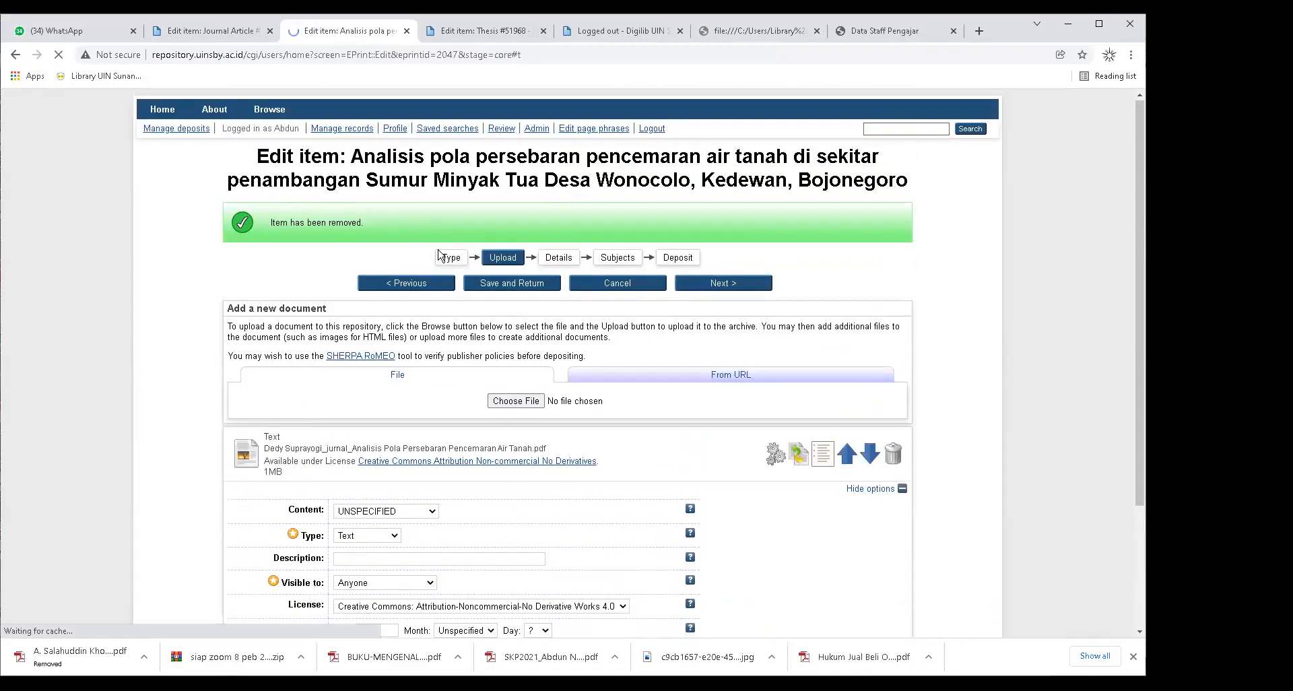
pyautogui.click(450, 206)
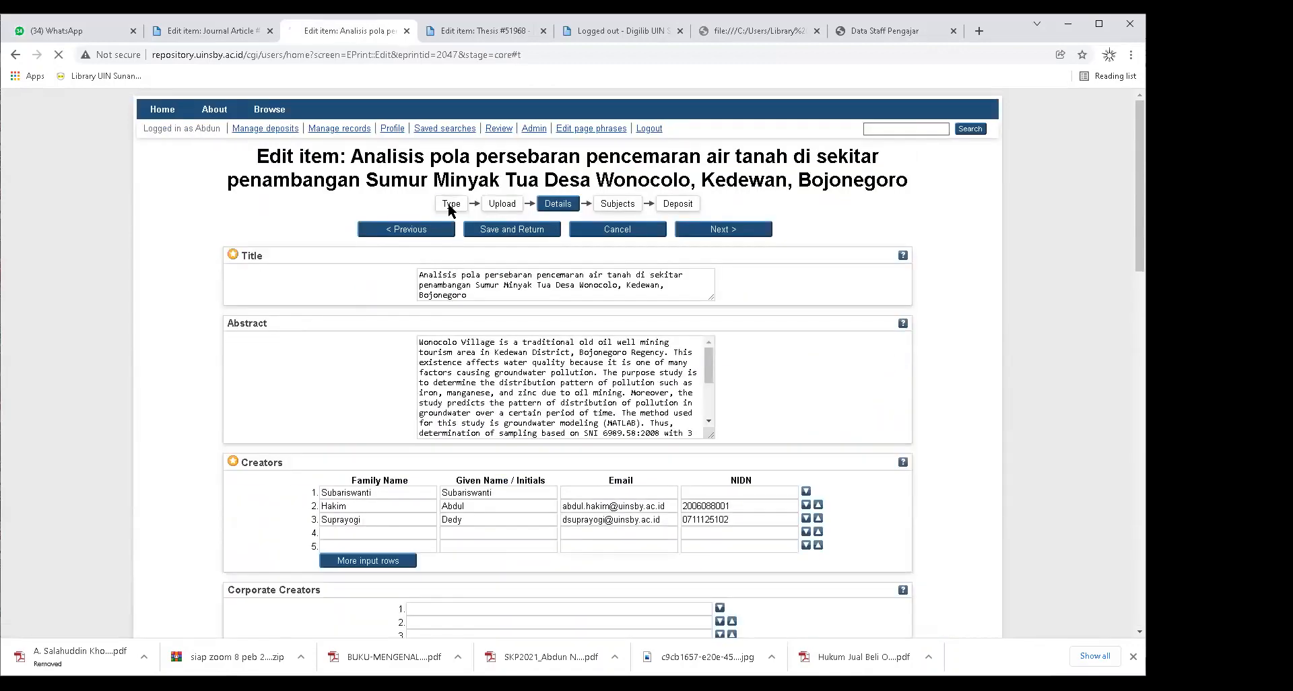
pyautogui.click(501, 206)
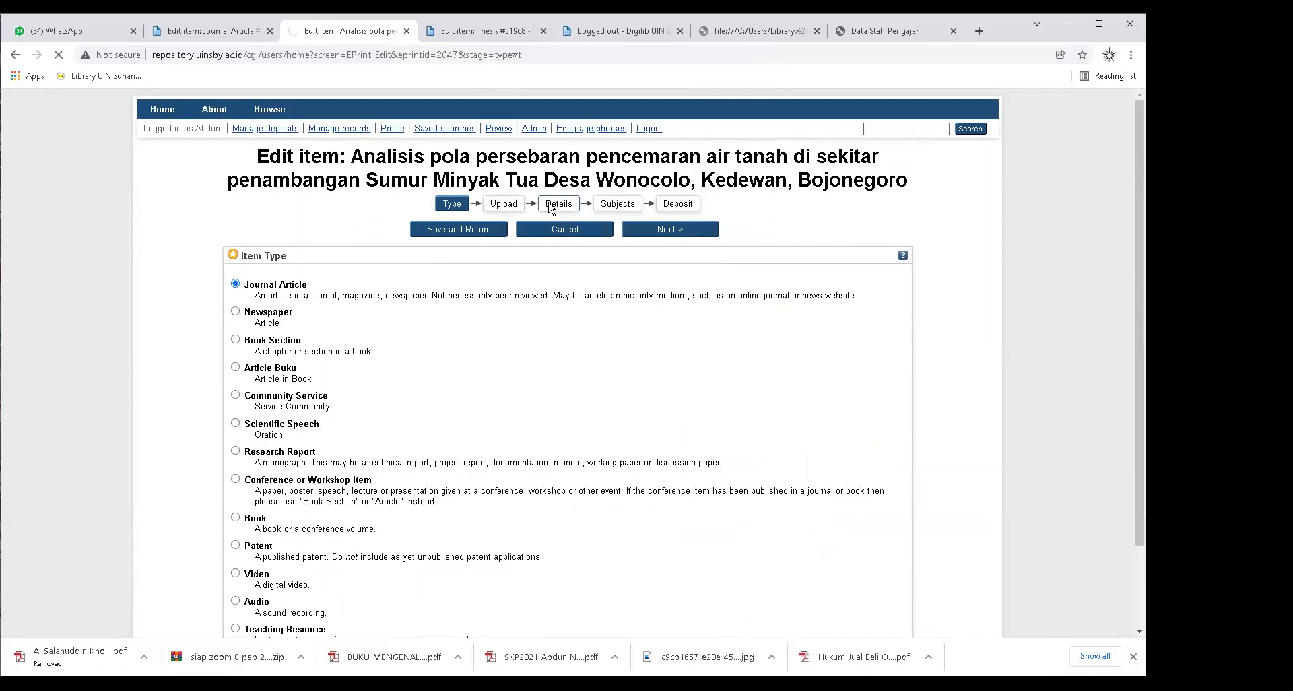
pyautogui.scroll(-2, 167, 437)
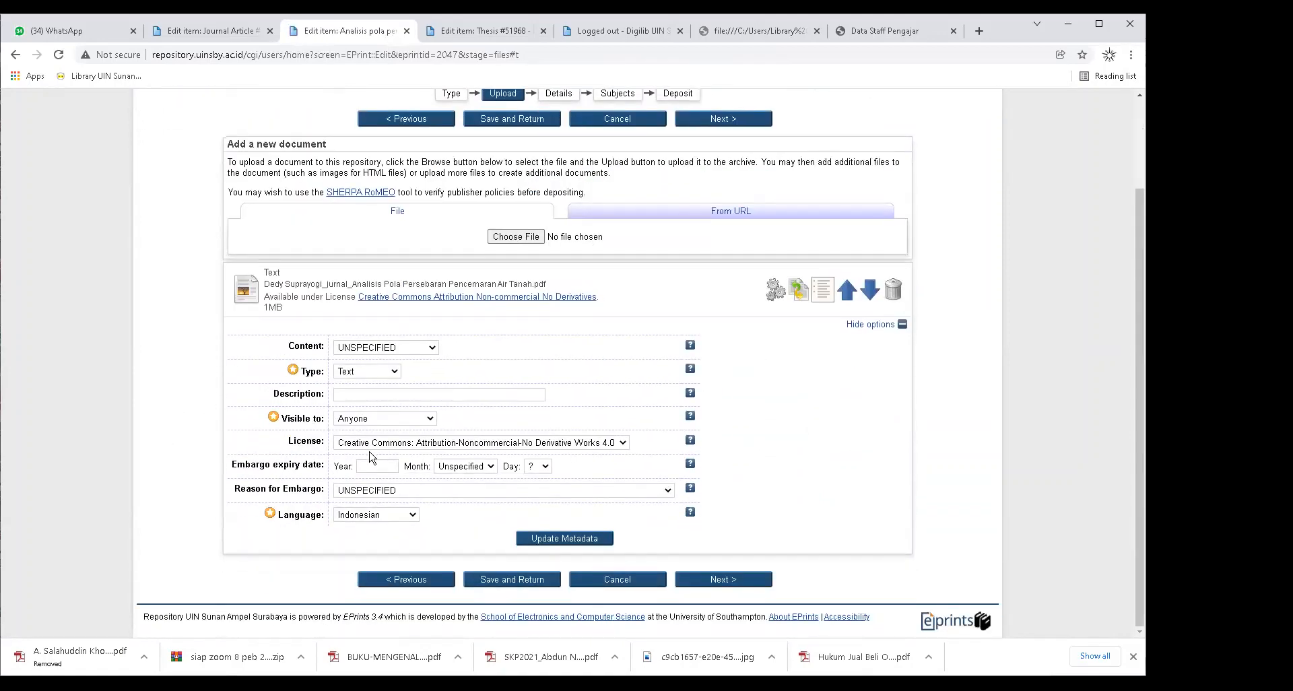
pyautogui.scroll(2, 552, 206)
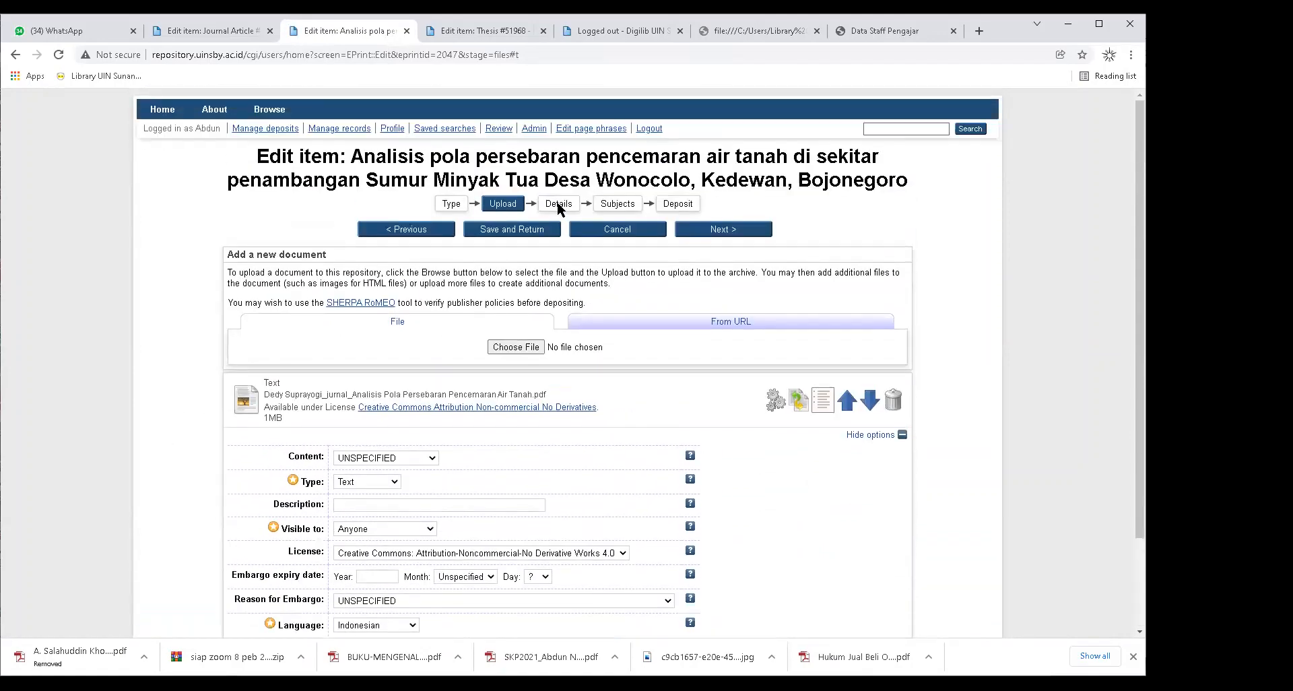
# Copy the Official URL from the item's publication details and return to the upload stage.
pyautogui.click(557, 207)
pyautogui.scroll(-6, 255, 391)
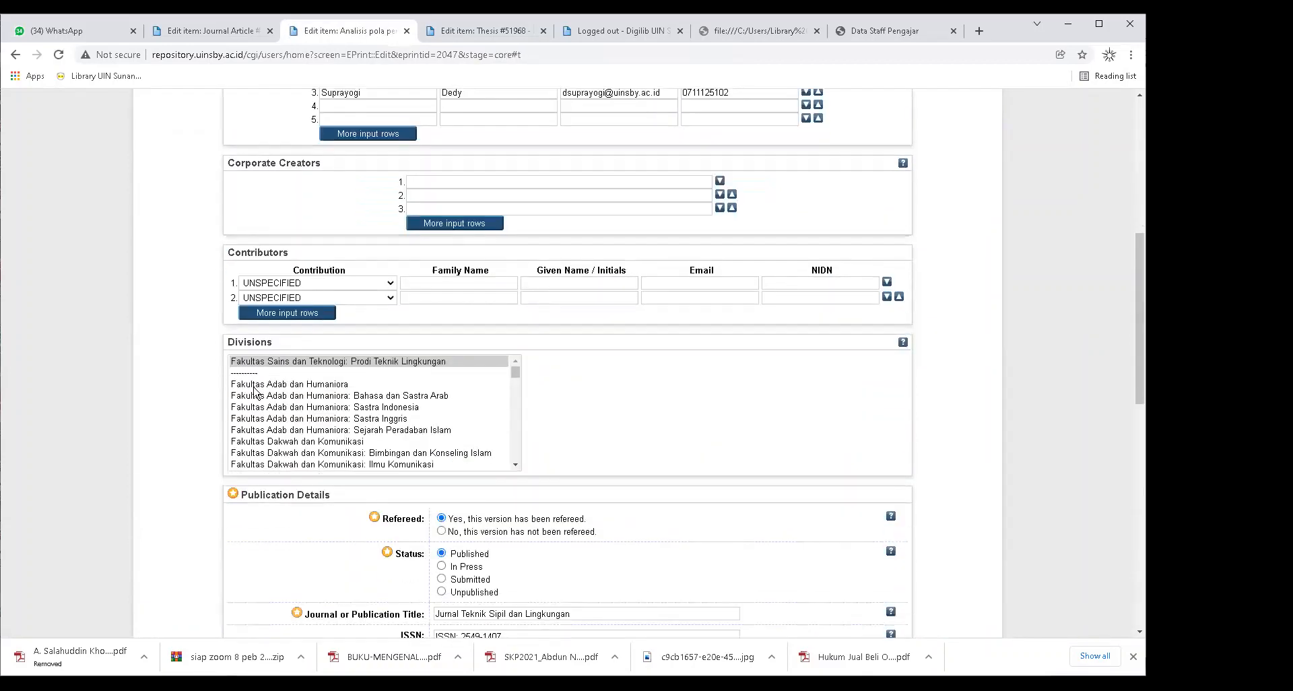
pyautogui.scroll(-5, 255, 391)
pyautogui.click(527, 367)
pyautogui.hotkey('ctrl', 'a')
pyautogui.hotkey('ctrl', 'c')
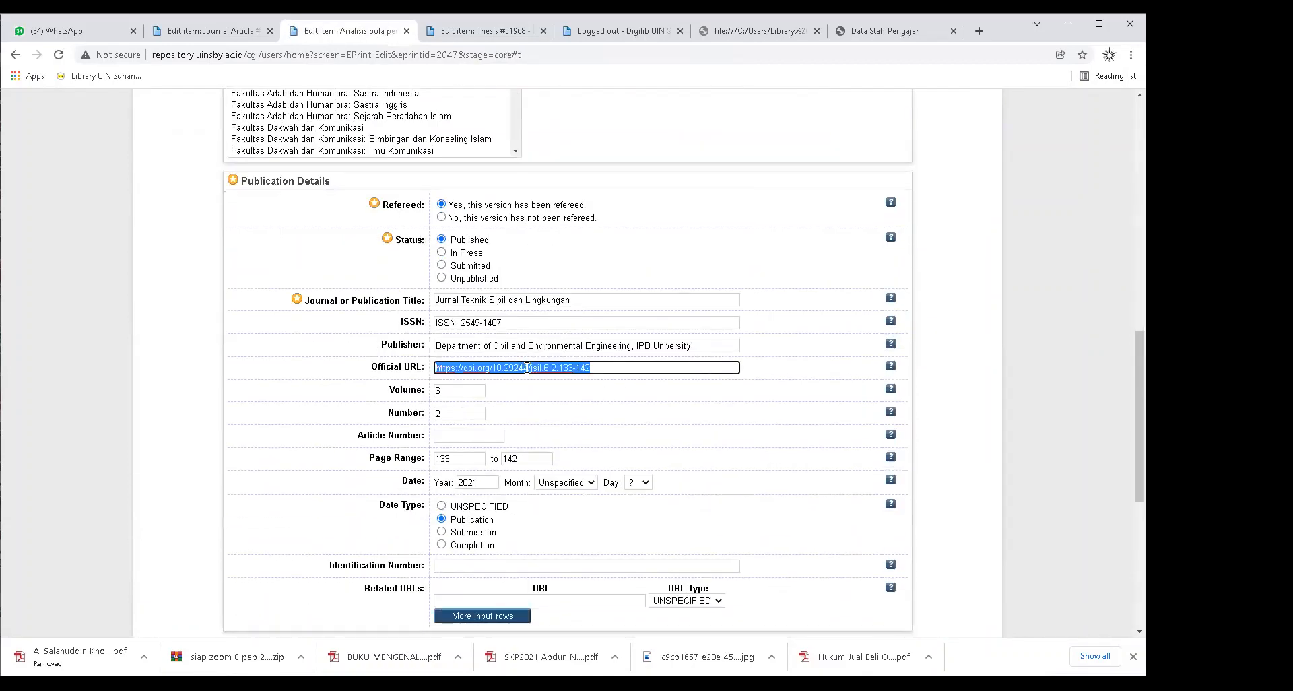
pyautogui.click(166, 315)
pyautogui.scroll(11, 161, 323)
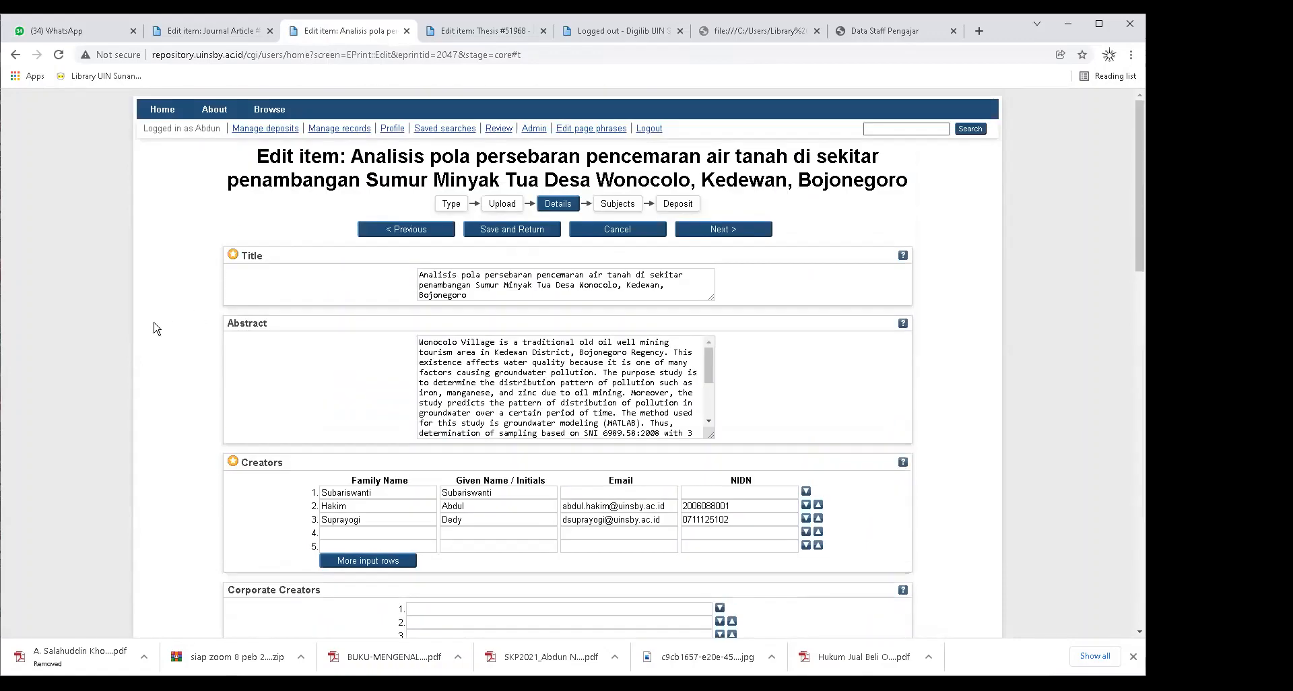
pyautogui.click(499, 205)
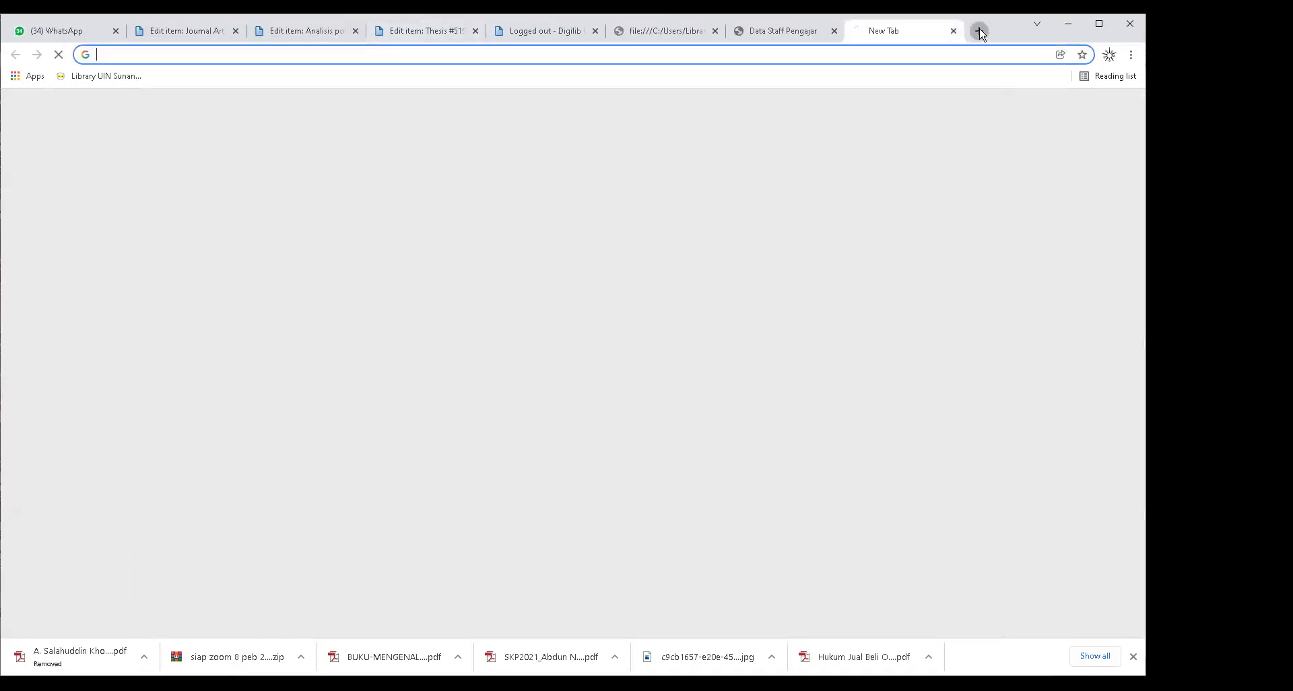
# Open the copied link doi.org/10.29244/jsil.6.2.133-142 in a new browser tab and place it directly after the item's edit tab.
pyautogui.click(979, 31)
pyautogui.hotkey('ctrl', 'v')
pyautogui.press('Return')
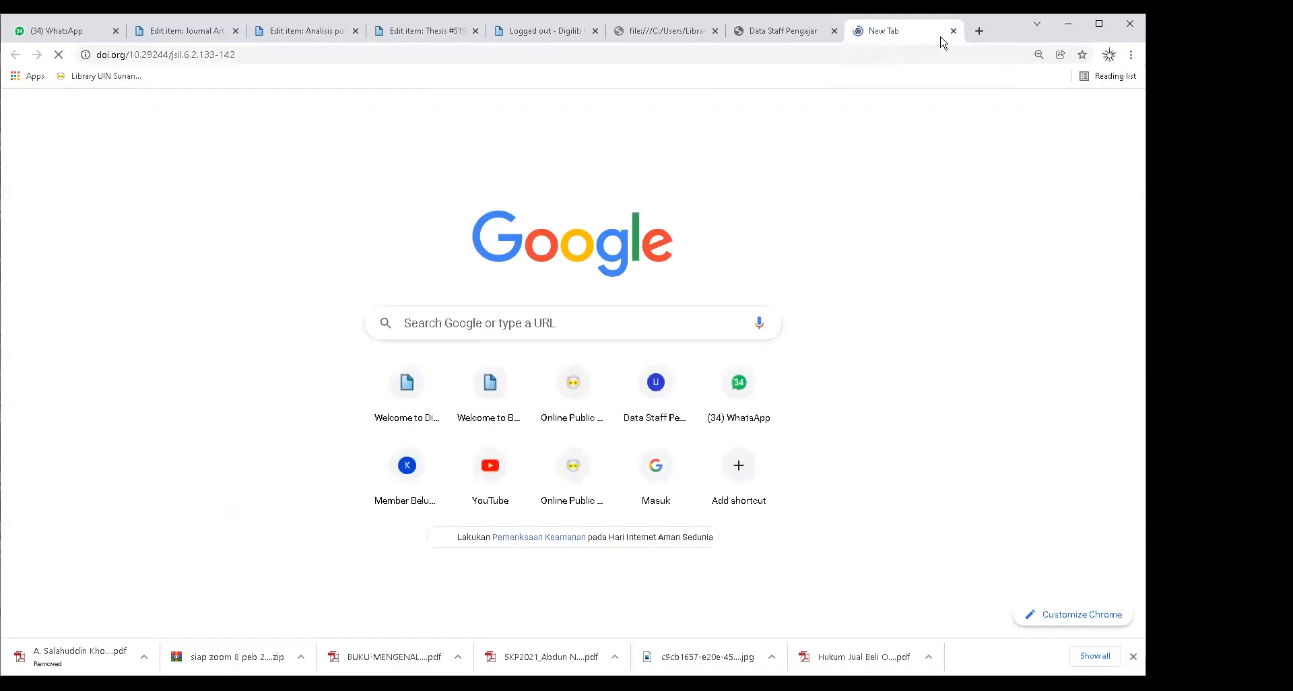
pyautogui.moveTo(941, 37); pyautogui.dragTo(502, 37)
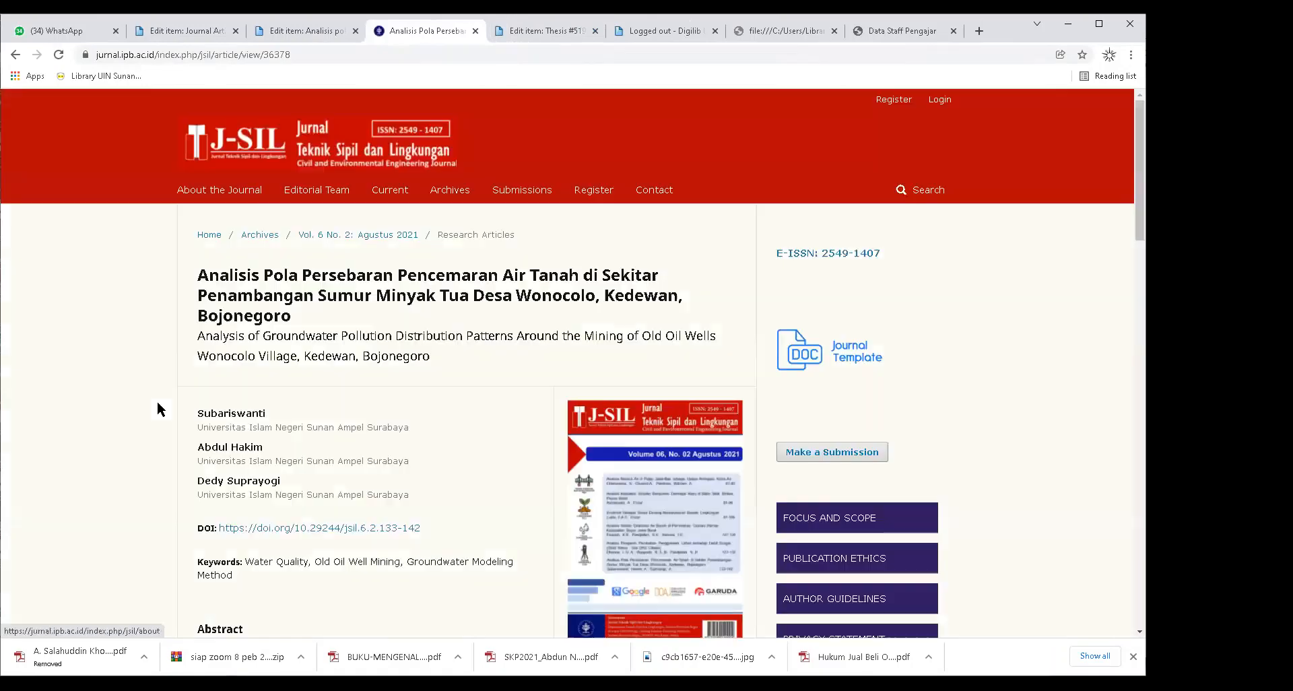
# Find the Creative Commons license badge and license statement on the journal's article page.
pyautogui.click(284, 34)
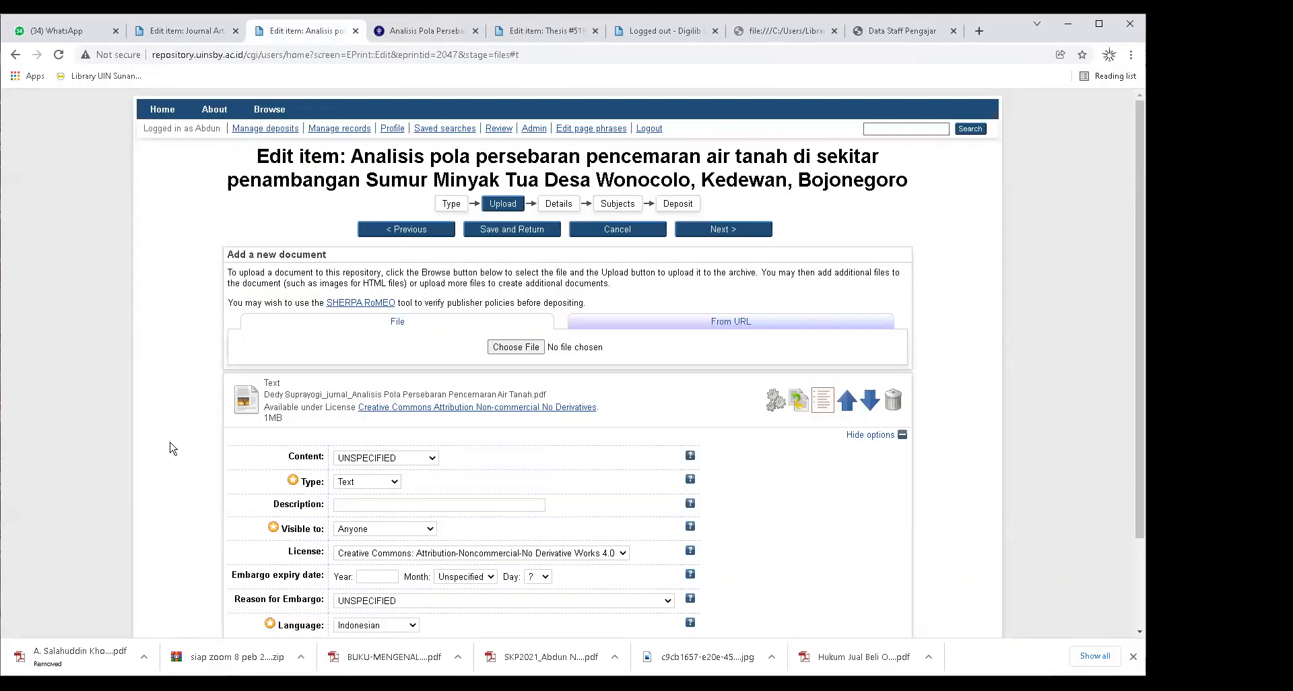
pyautogui.click(424, 31)
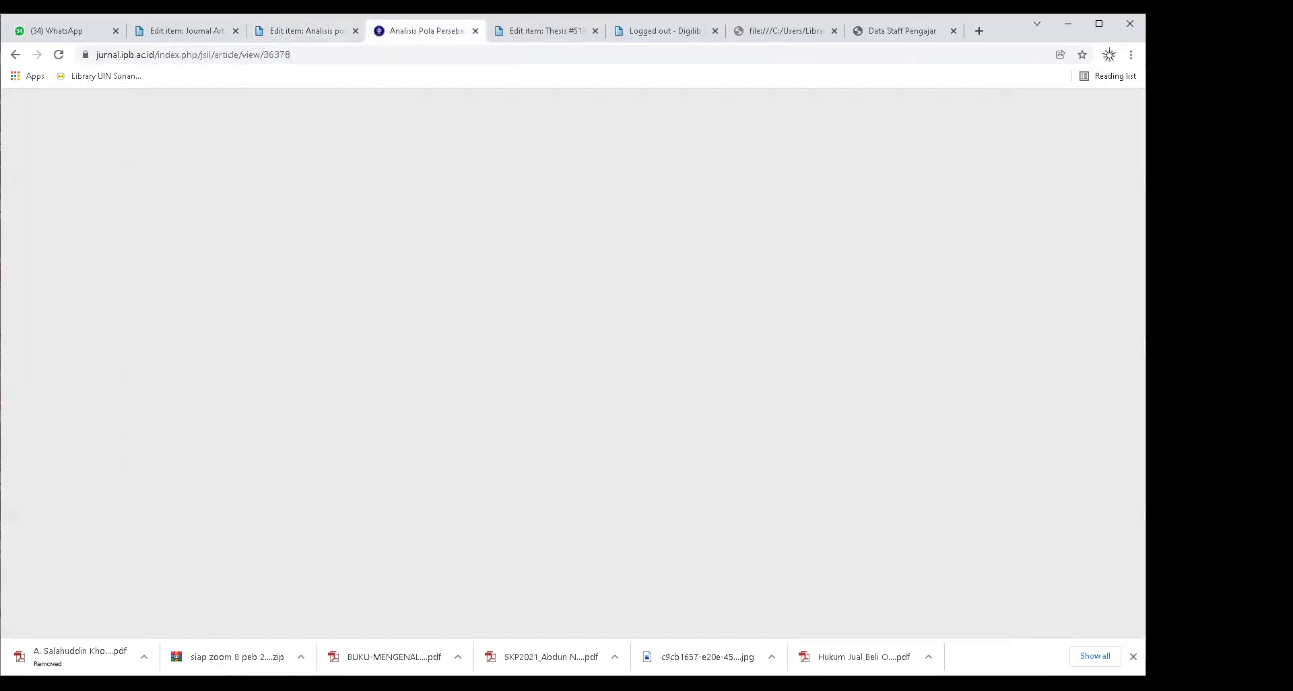
pyautogui.scroll(-2, 157, 451)
pyautogui.scroll(-5, 157, 451)
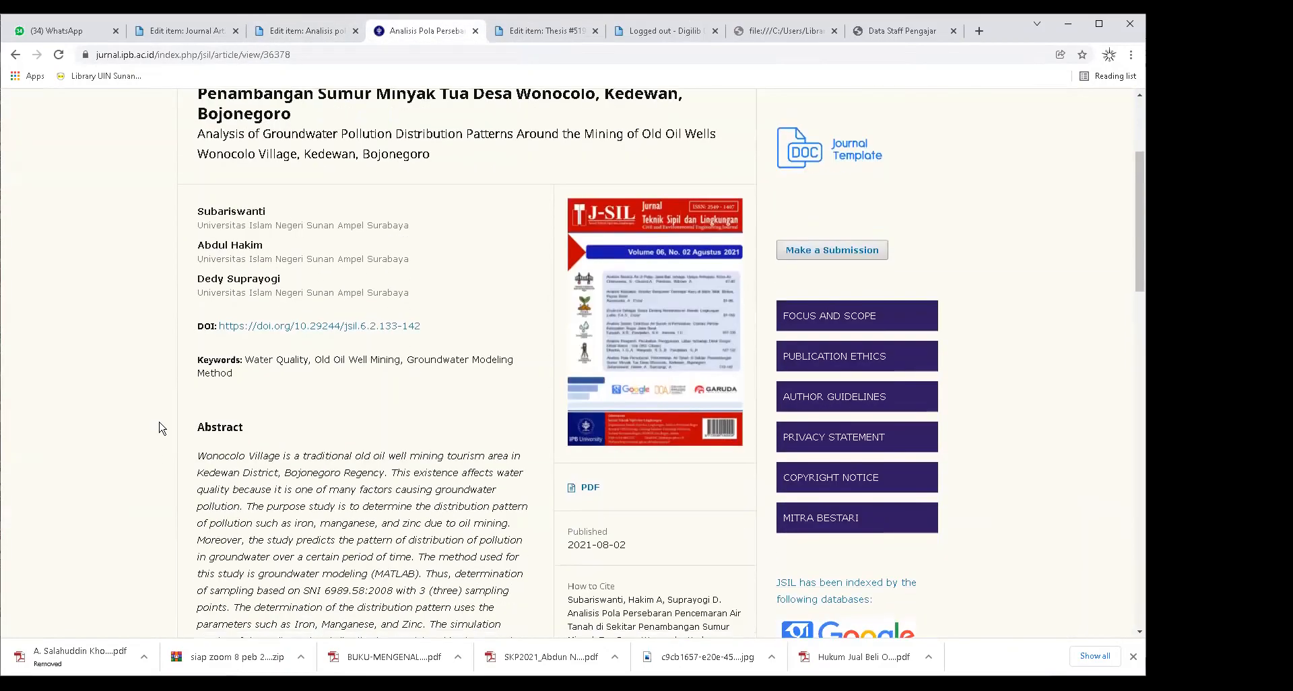
pyautogui.scroll(-6, 167, 423)
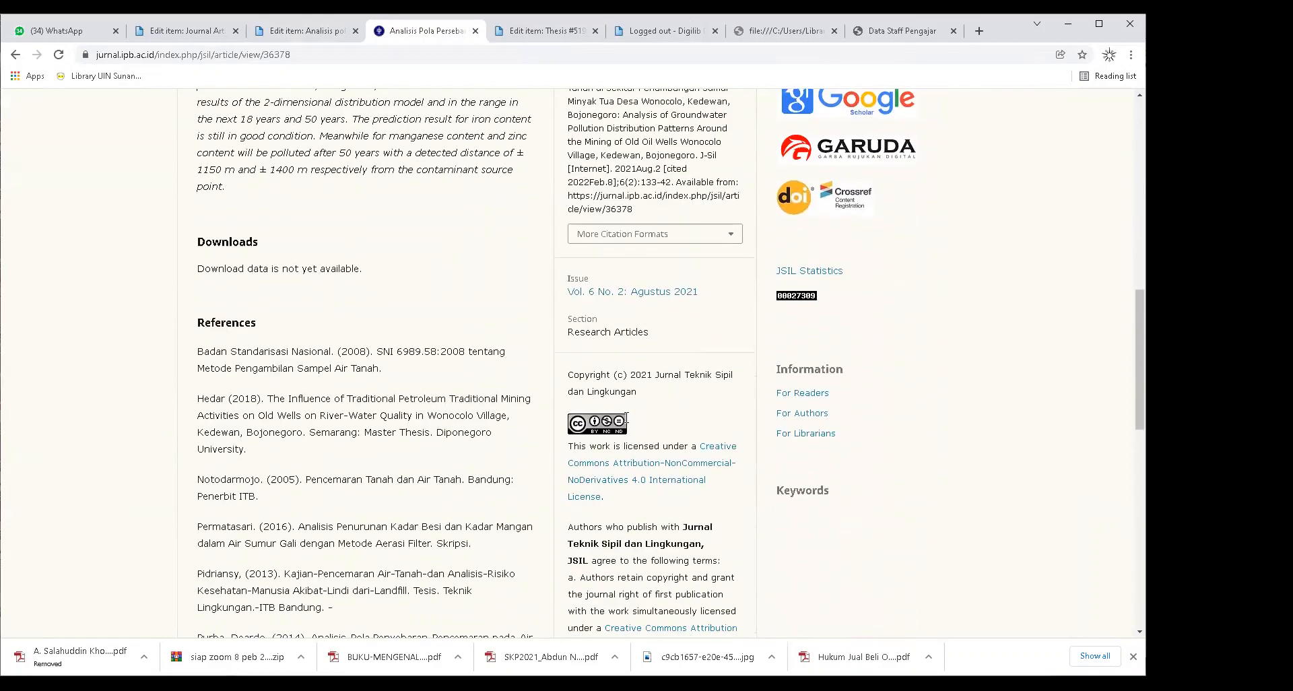
pyautogui.doubleClick(640, 435)
pyautogui.click(634, 435)
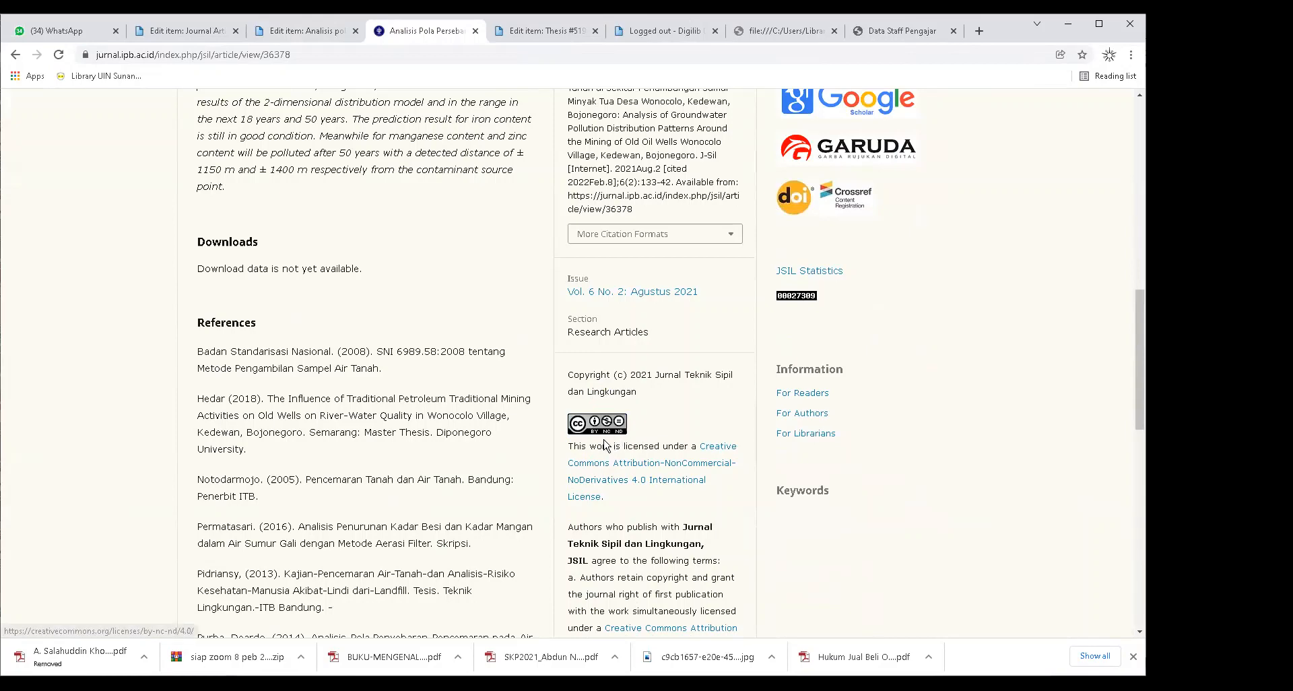
# Set the uploaded document's license to Creative Commons: Attribution-Noncommercial-No Derivative Works 4.0, following the license statement on the journal's article page.
pyautogui.scroll(-1, 608, 441)
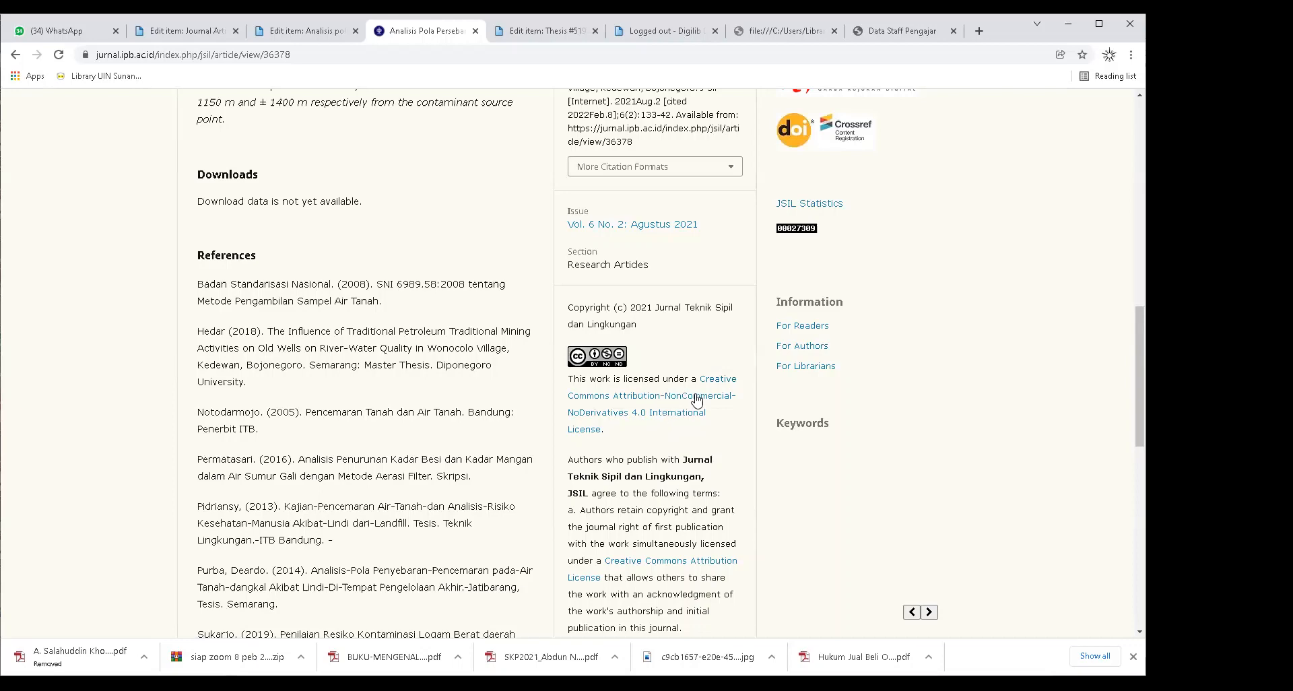
pyautogui.click(299, 31)
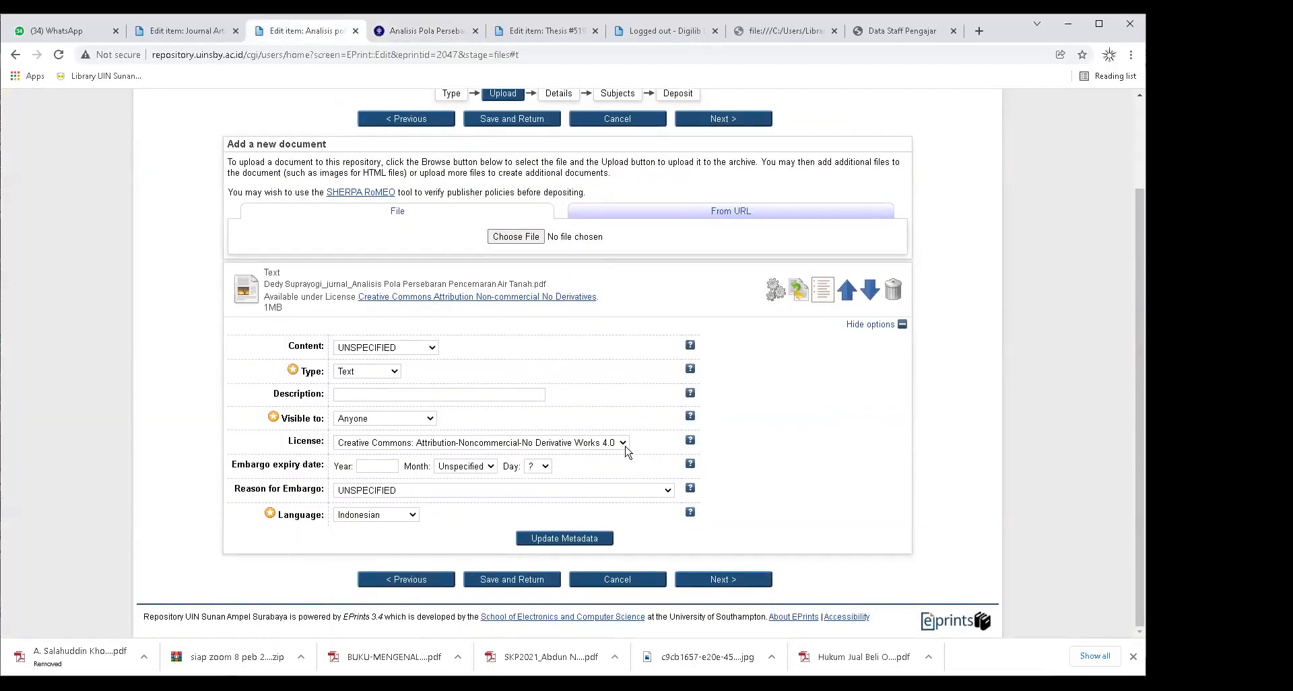
pyautogui.click(624, 445)
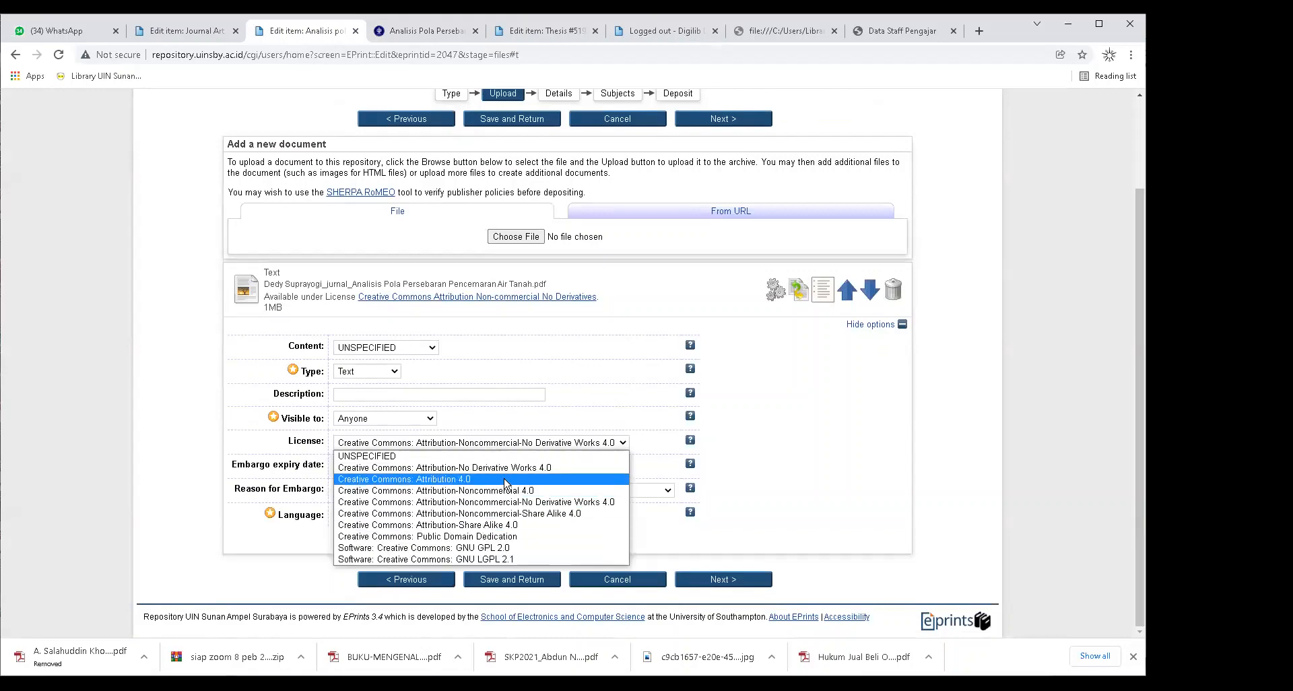
pyautogui.click(542, 502)
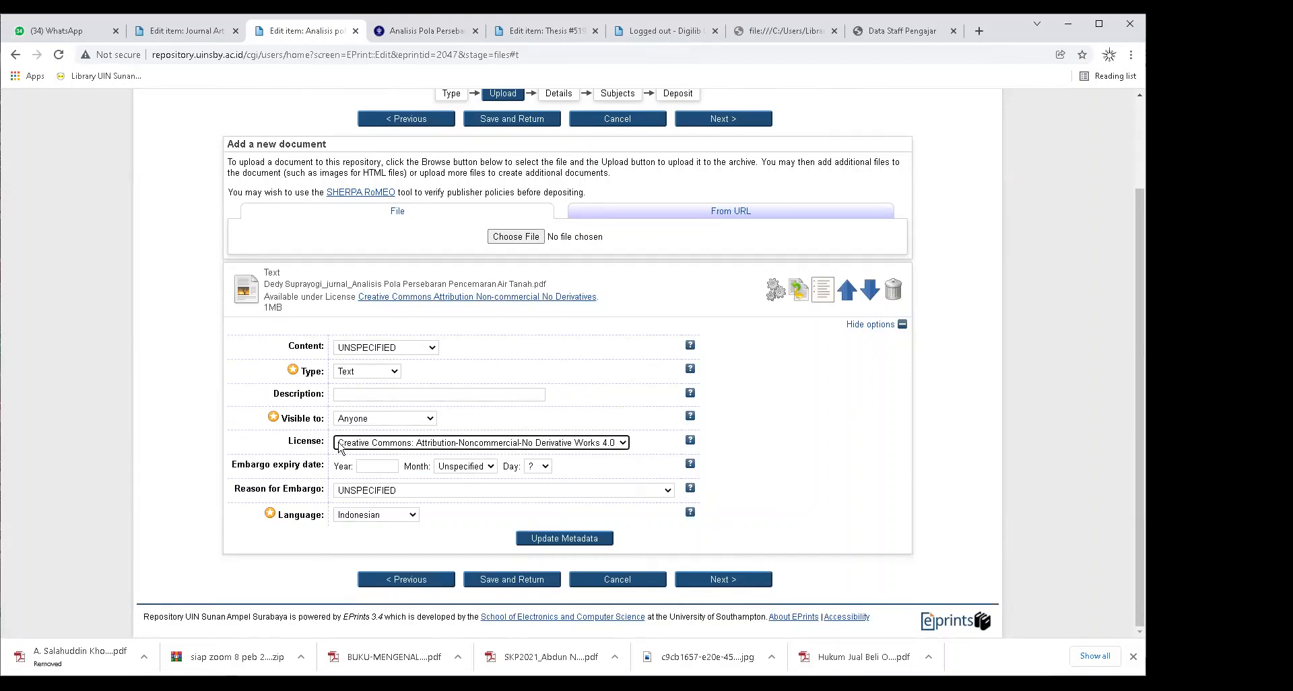
# Check the uploaded document's language, type and license choices without changing them.
pyautogui.click(413, 516)
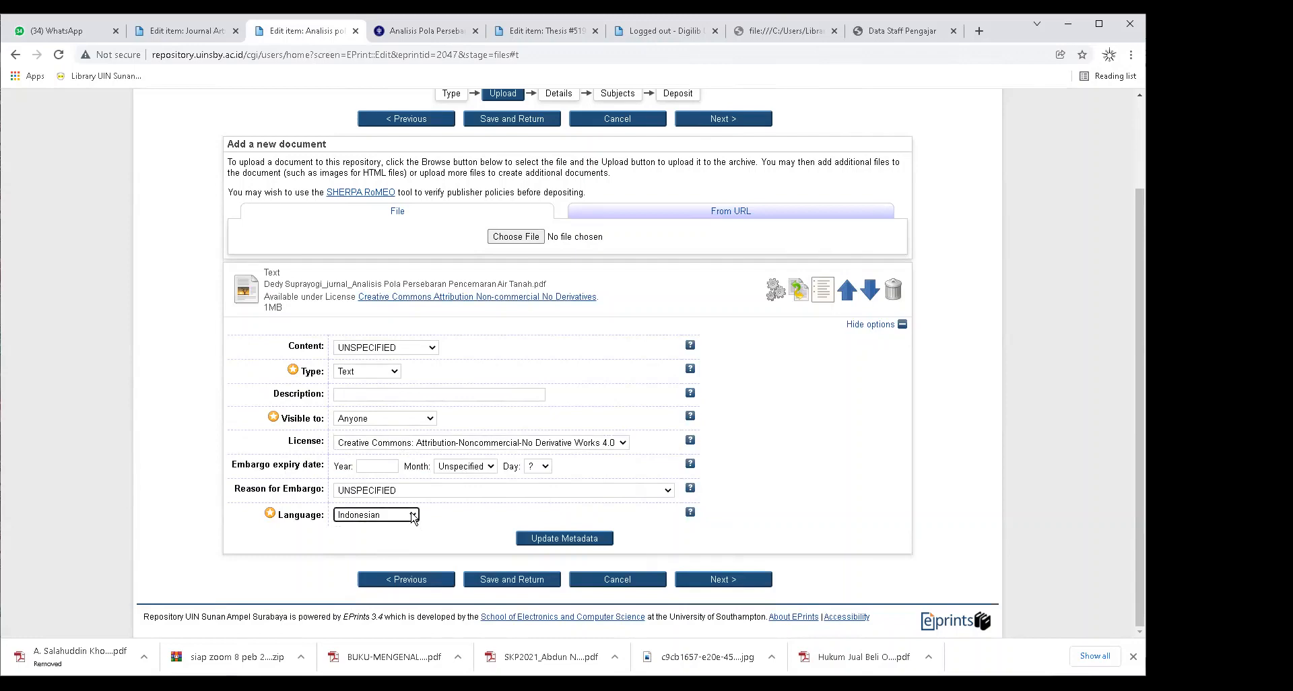
pyautogui.click(413, 516)
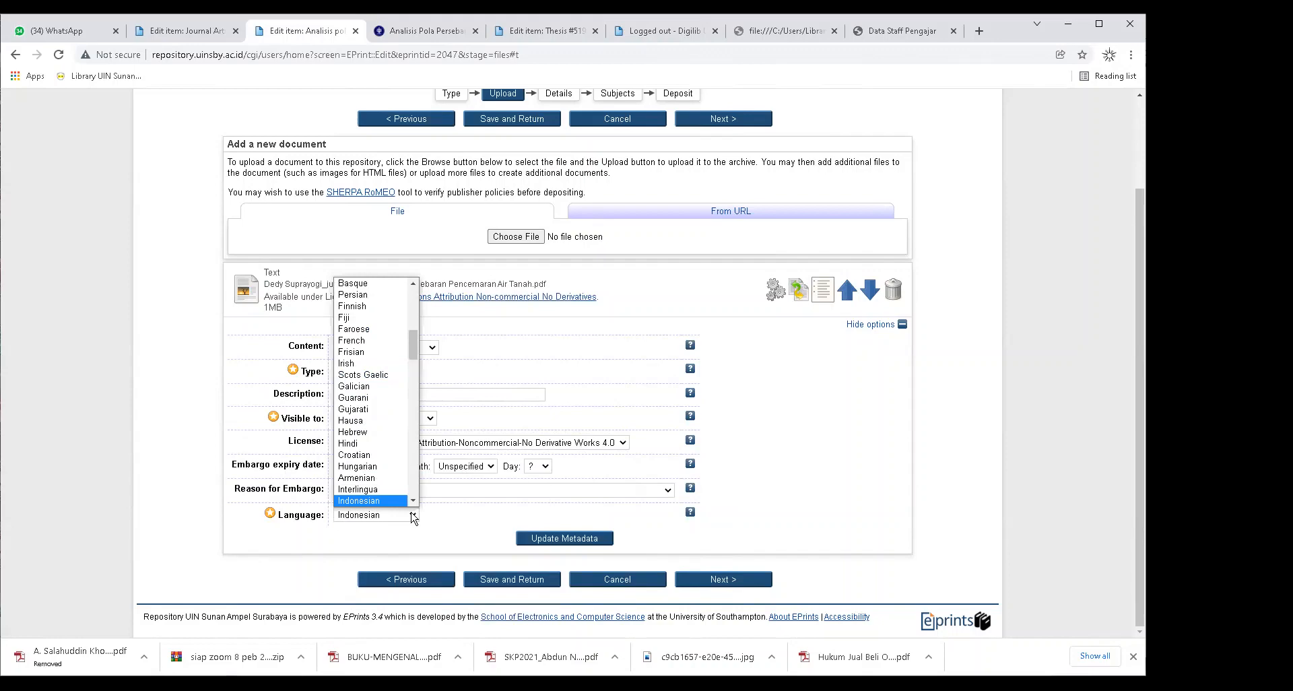
pyautogui.click(413, 516)
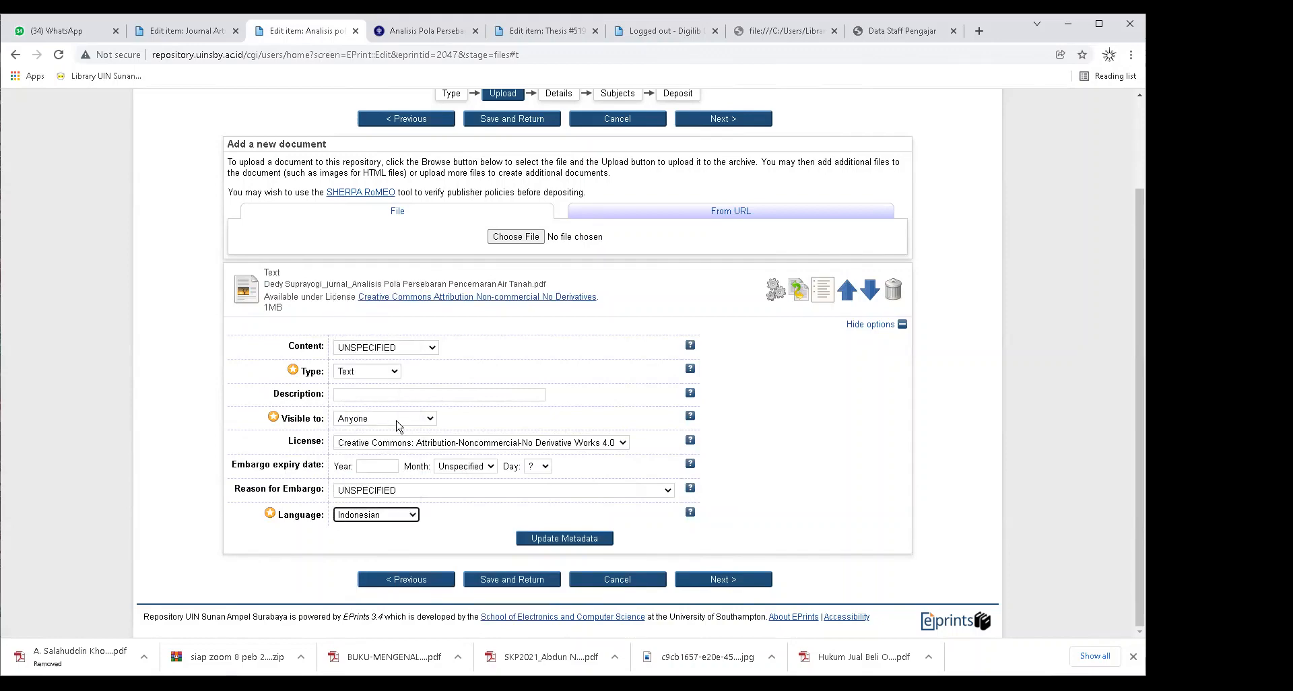
pyautogui.click(396, 372)
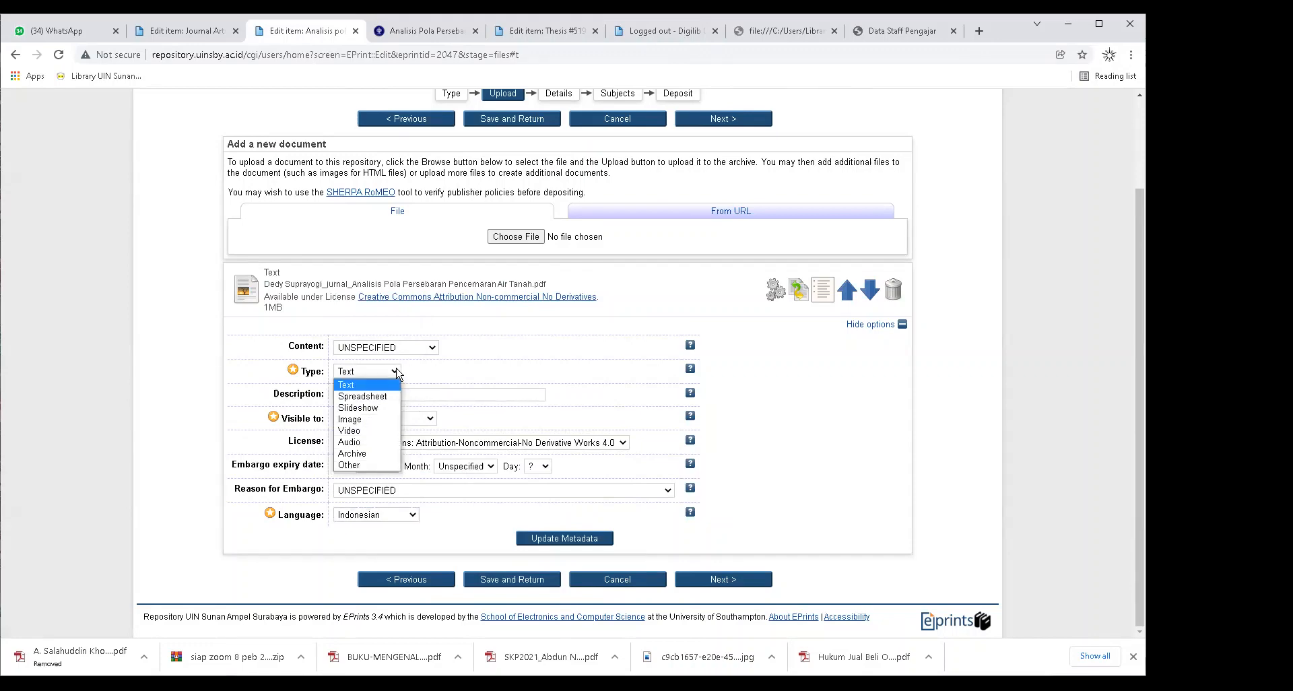
pyautogui.click(396, 371)
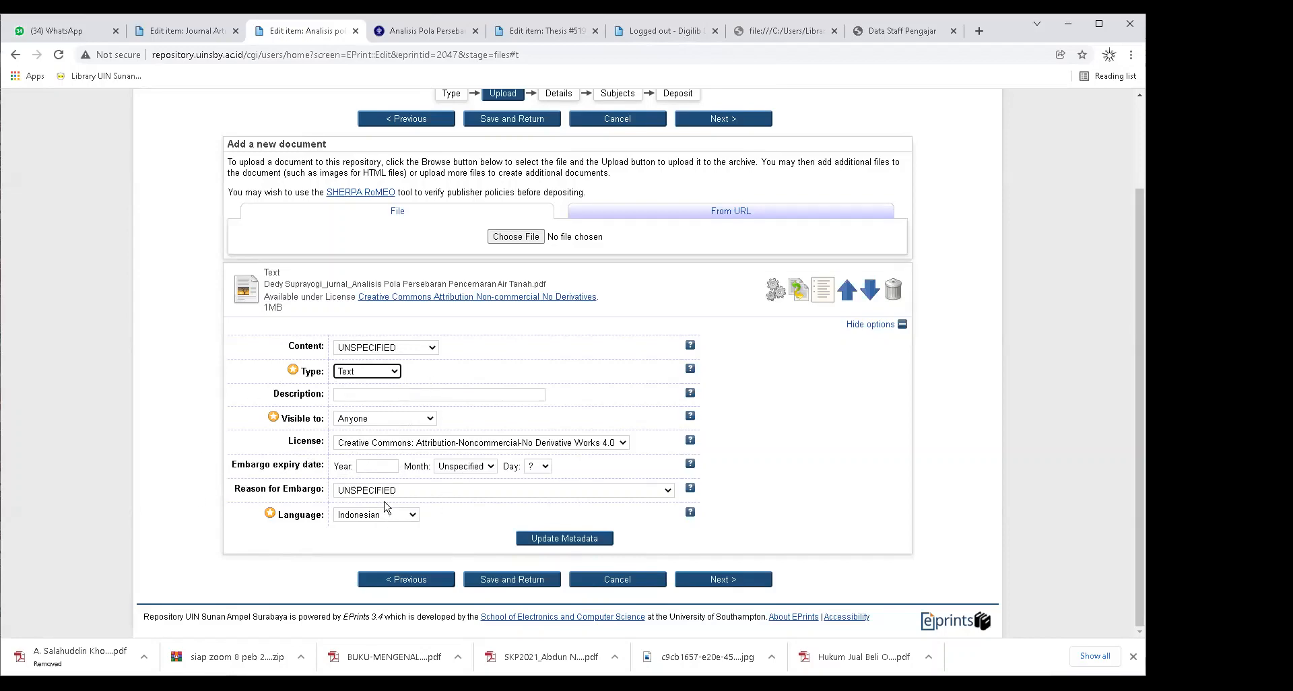
pyautogui.click(343, 443)
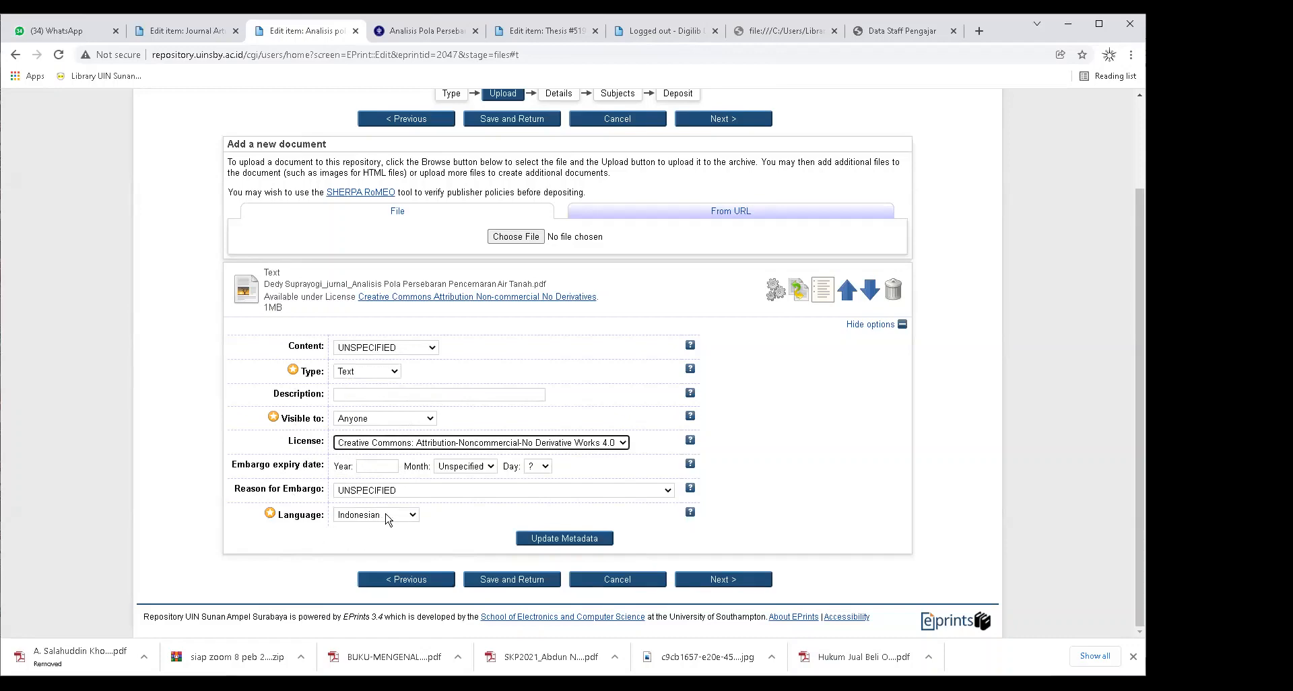
pyautogui.click(387, 516)
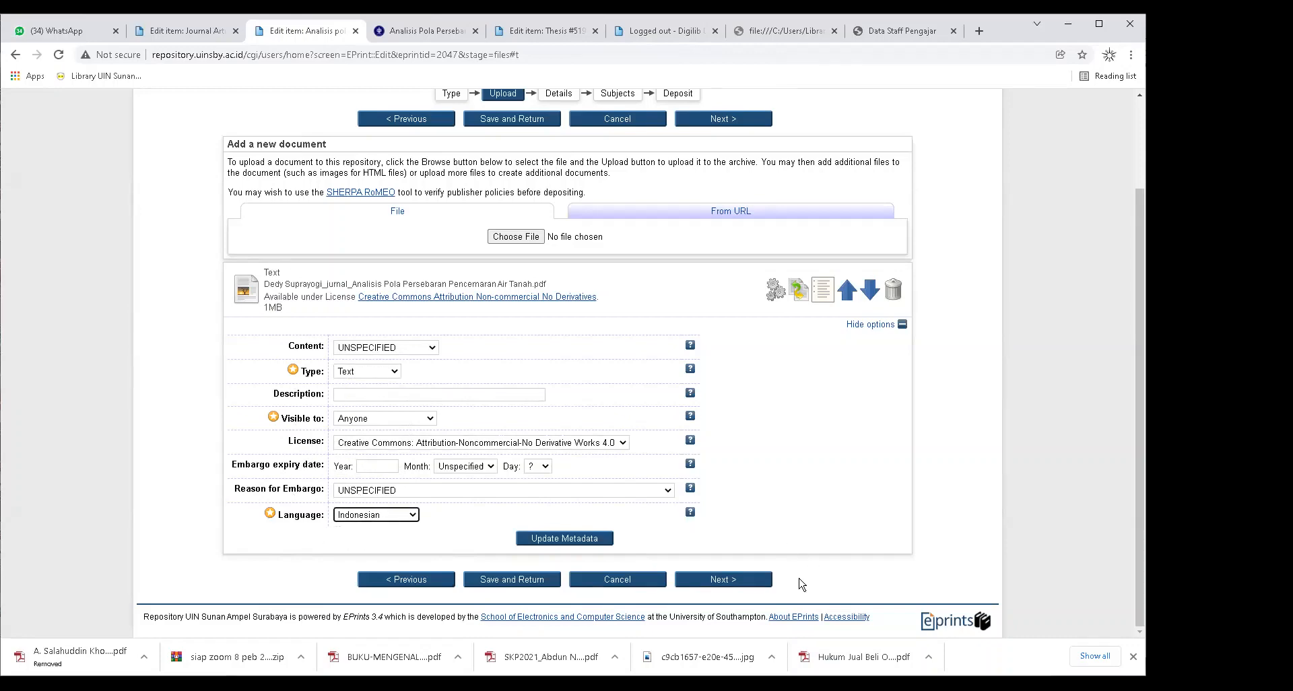
# Continue to the item's details stage and examine the article's title and the abstract section.
pyautogui.click(745, 587)
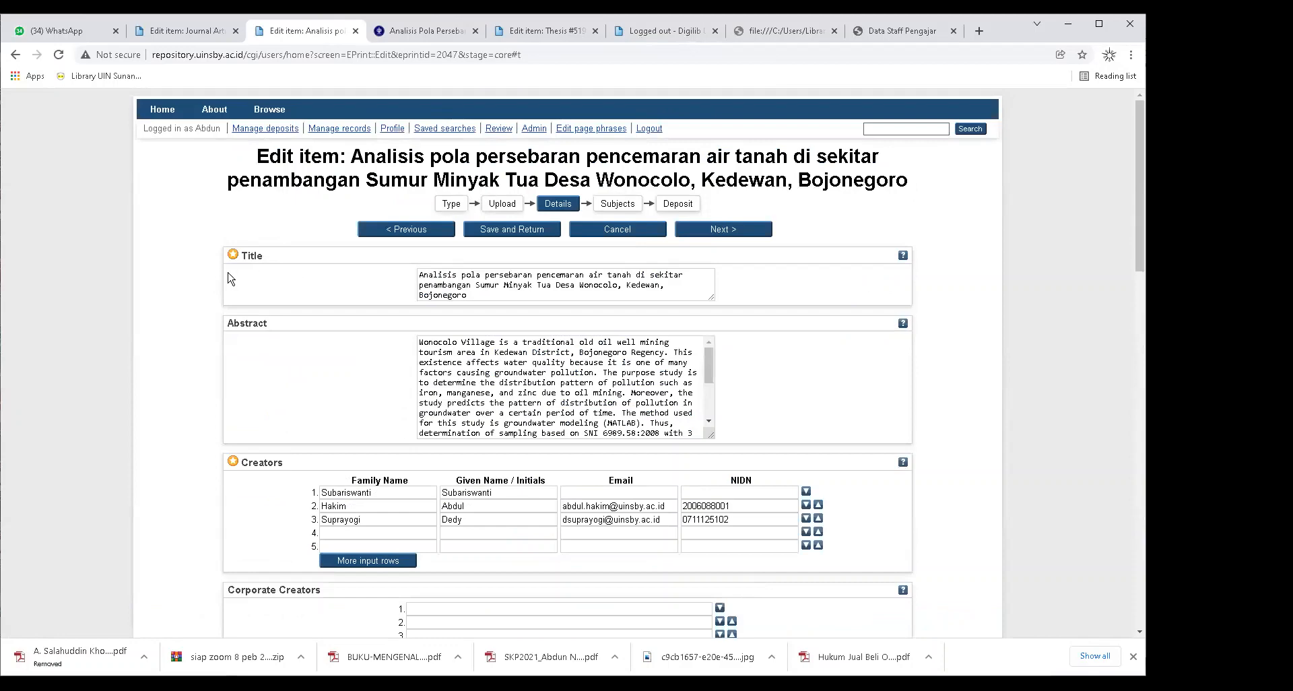
pyautogui.tripleClick(451, 276)
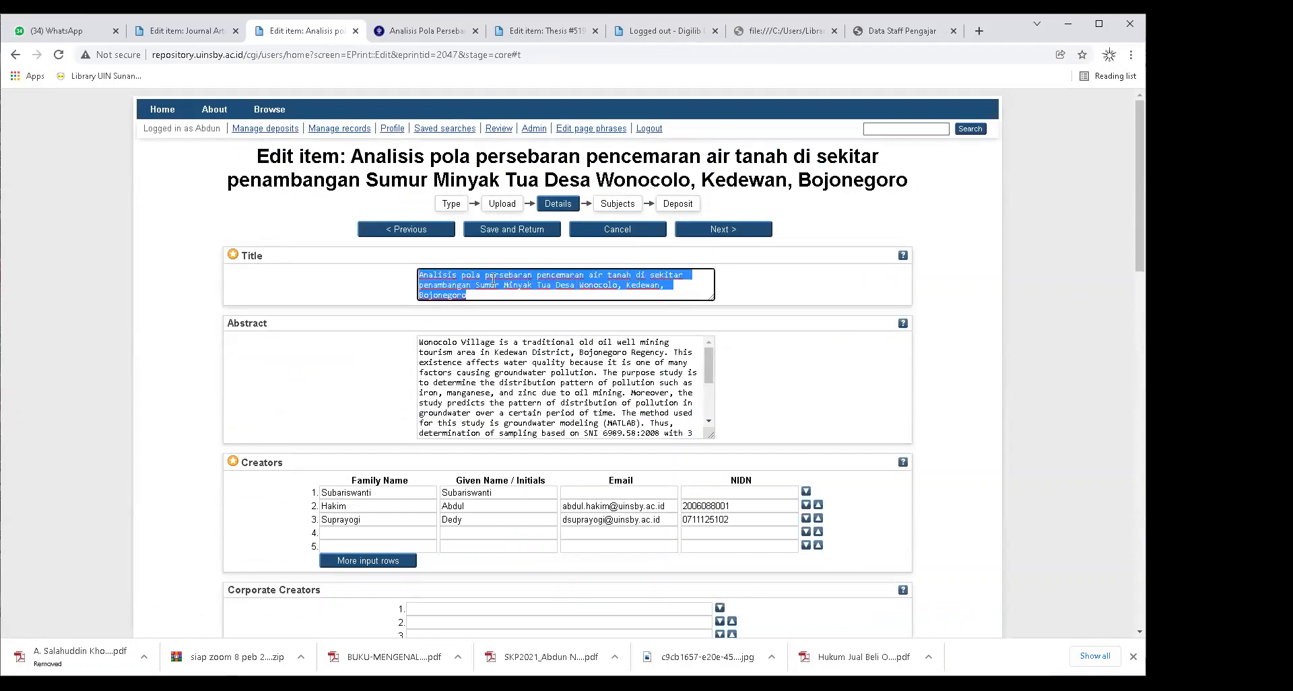
pyautogui.click(531, 283)
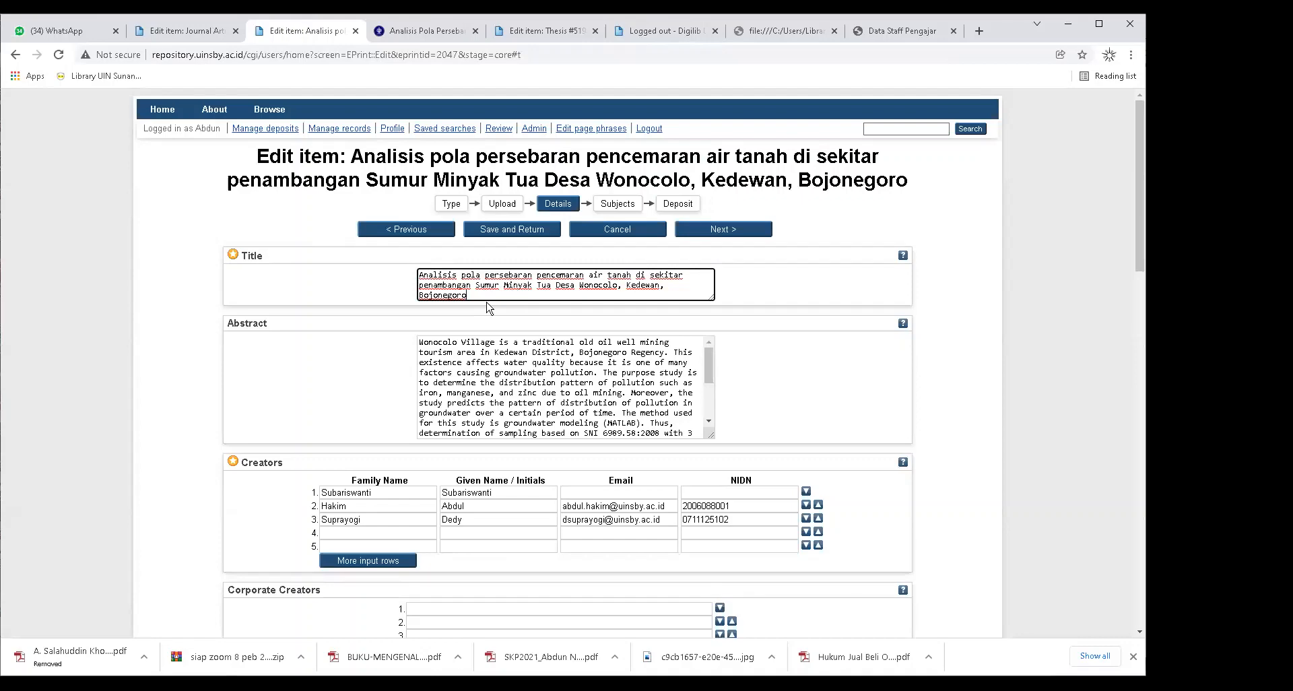
pyautogui.scroll(-1, 199, 386)
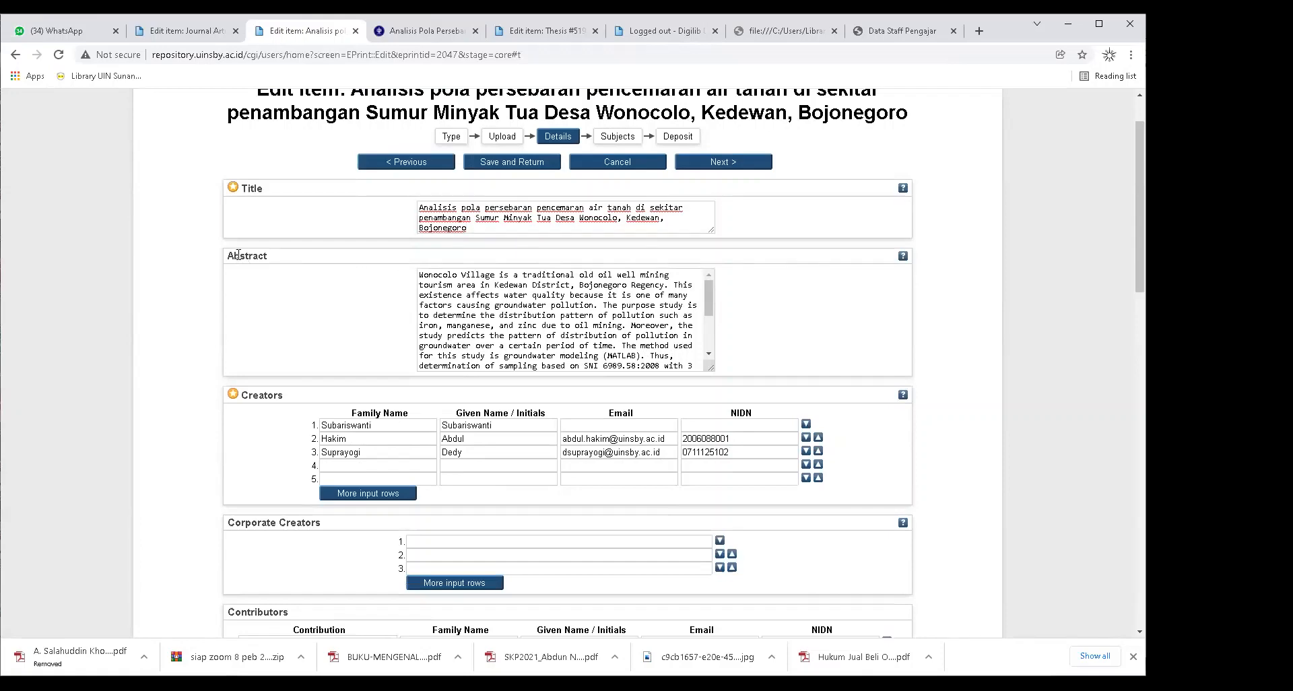
pyautogui.doubleClick(238, 255)
pyautogui.click(276, 258)
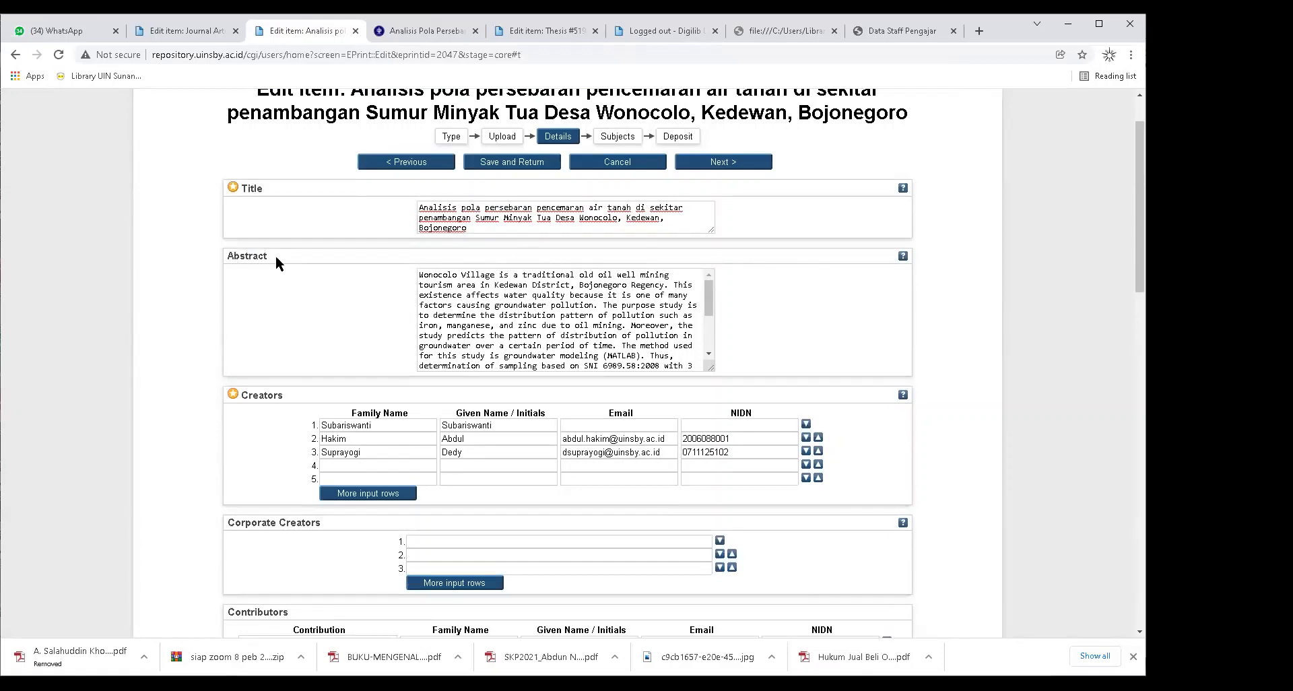
# Read through the full abstract text in the item's details.
pyautogui.click(488, 307)
pyautogui.scroll(1, 489, 306)
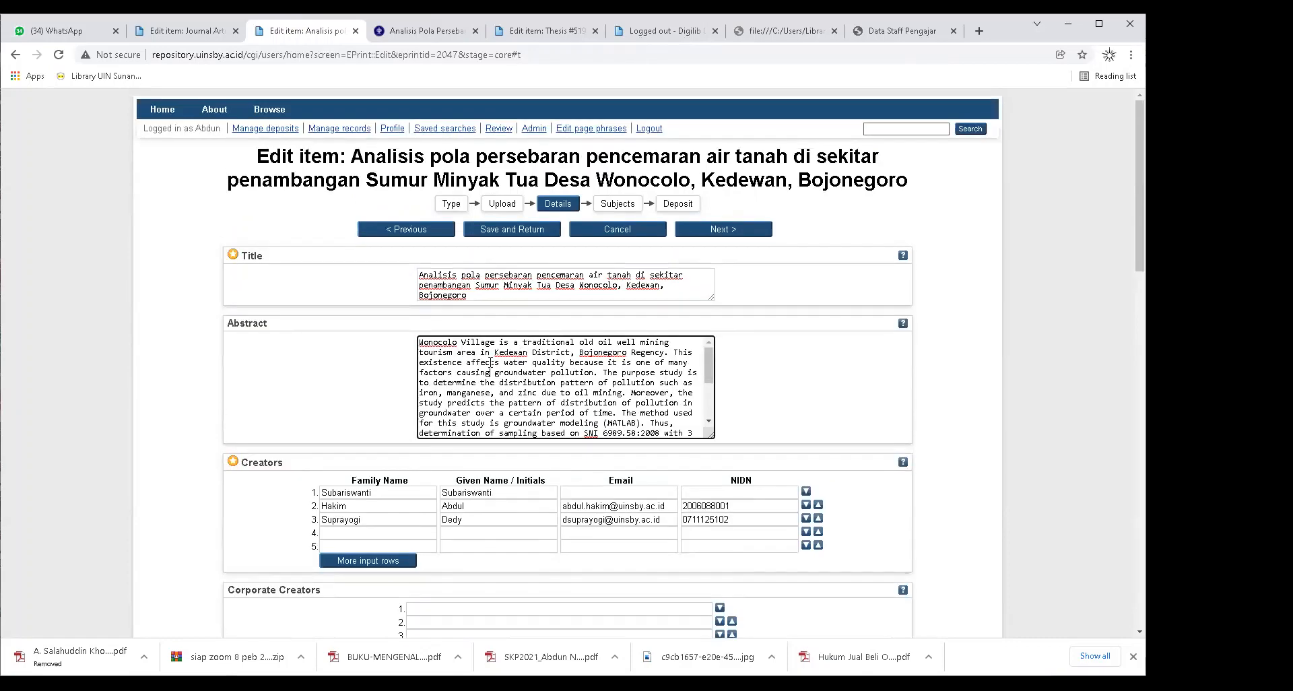
pyautogui.scroll(-2, 490, 362)
pyautogui.scroll(2, 497, 379)
pyautogui.scroll(-2, 503, 372)
pyautogui.scroll(3, 504, 372)
pyautogui.scroll(-3, 503, 372)
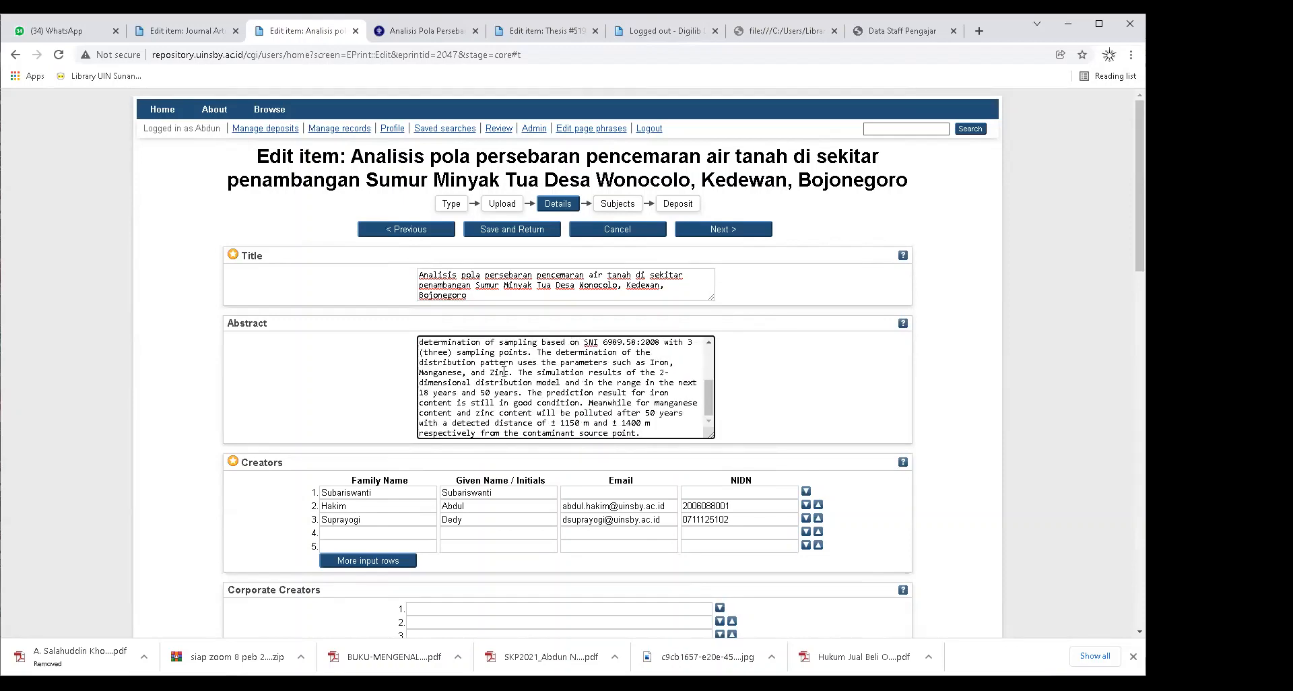
pyautogui.scroll(3, 503, 373)
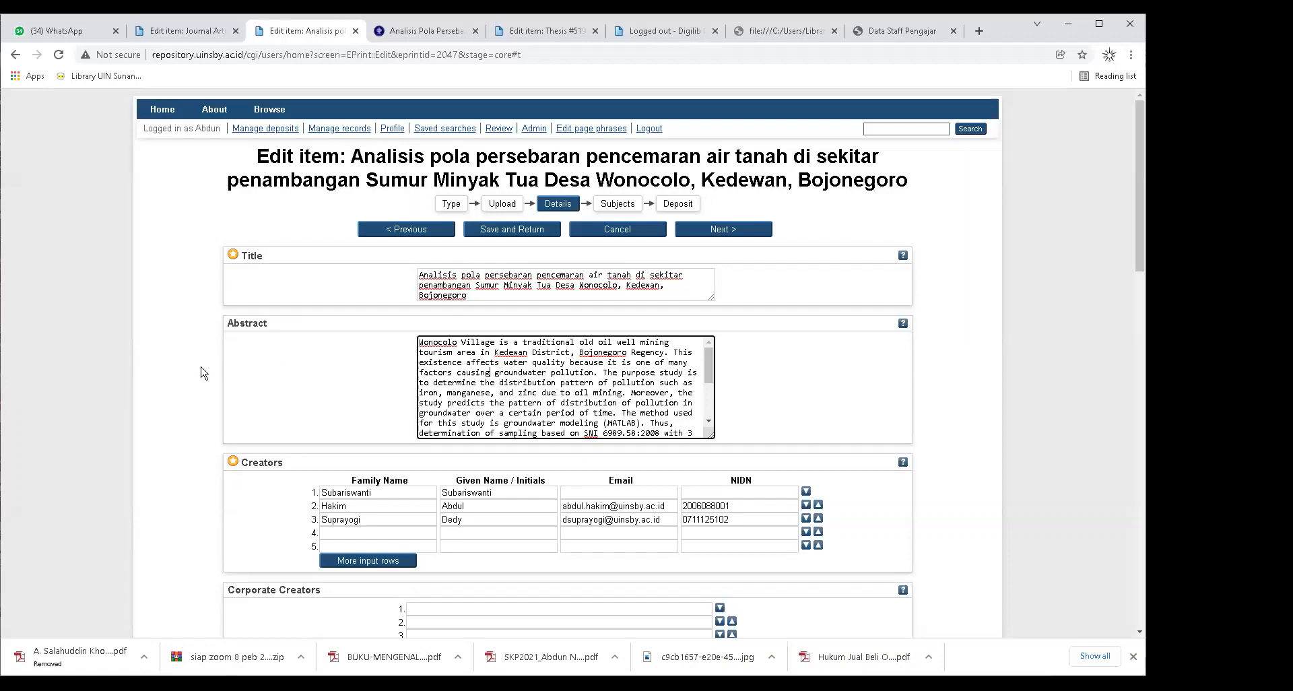
# Select the whole abstract on the journal's article page and return to the item's details for comparison.
pyautogui.scroll(-4, 200, 367)
pyautogui.scroll(1, 199, 333)
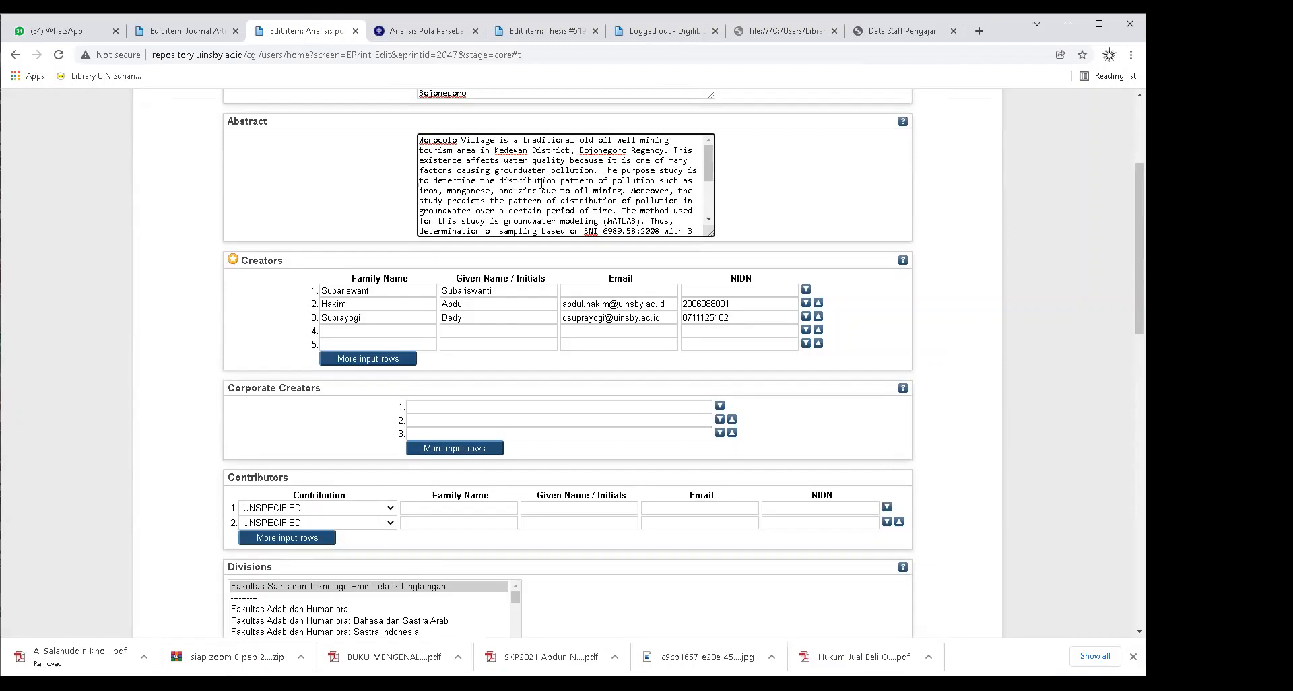
pyautogui.click(415, 31)
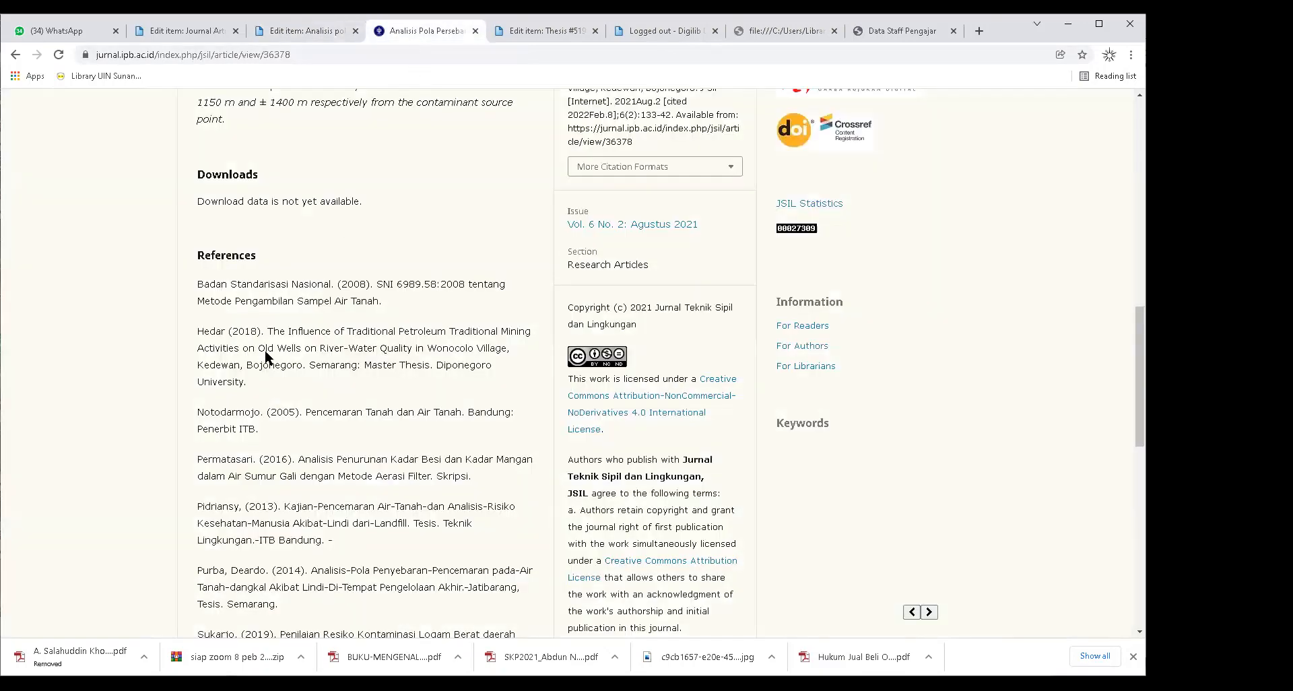
pyautogui.scroll(-4, 373, 352)
pyautogui.scroll(9, 374, 355)
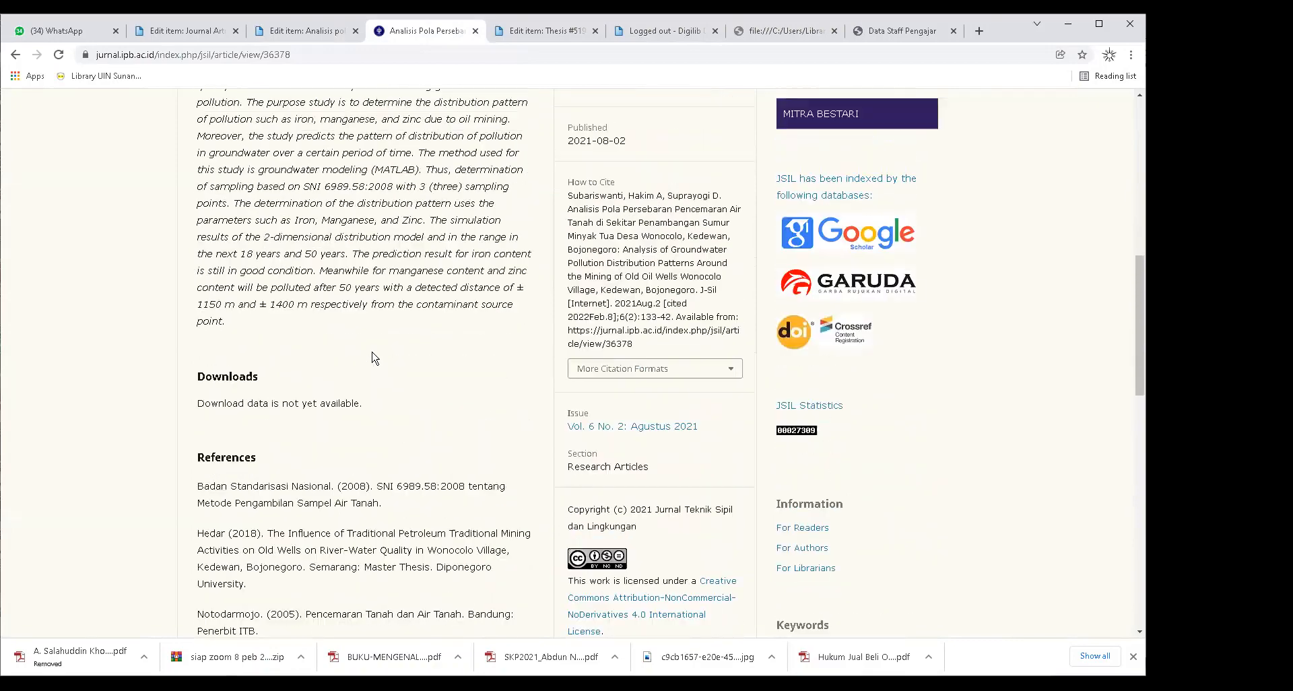
pyautogui.scroll(3, 373, 356)
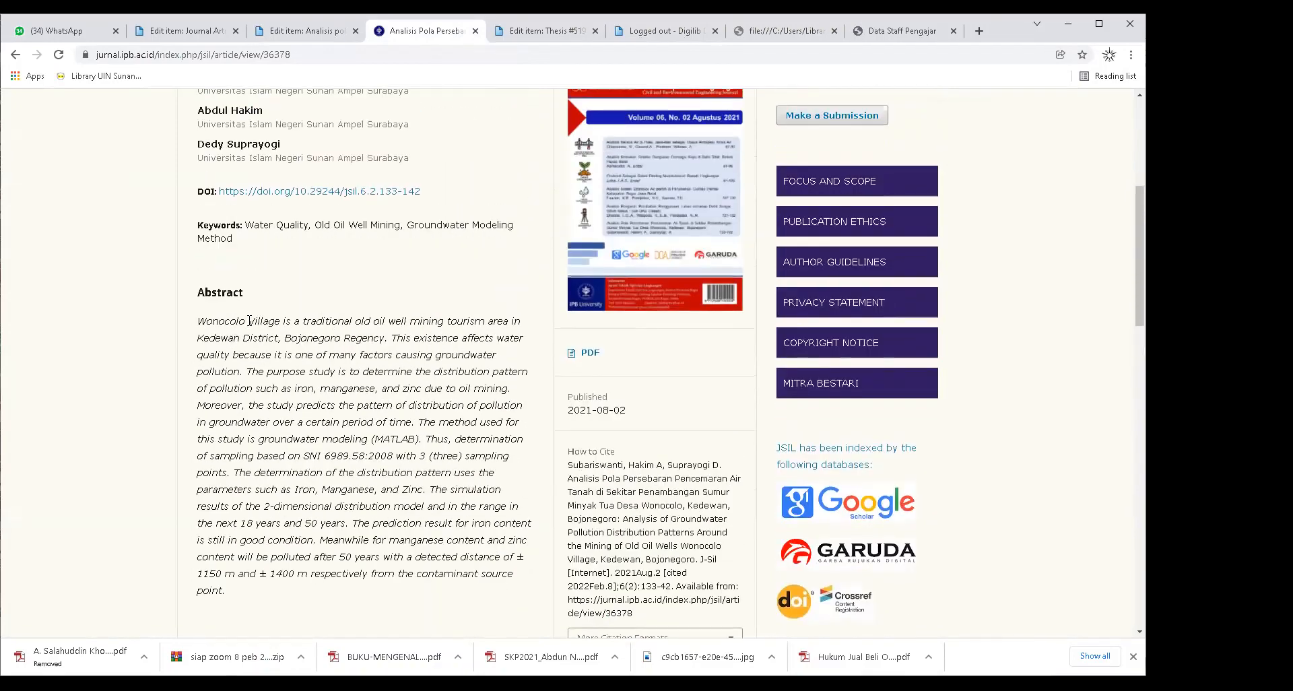
pyautogui.tripleClick(261, 322)
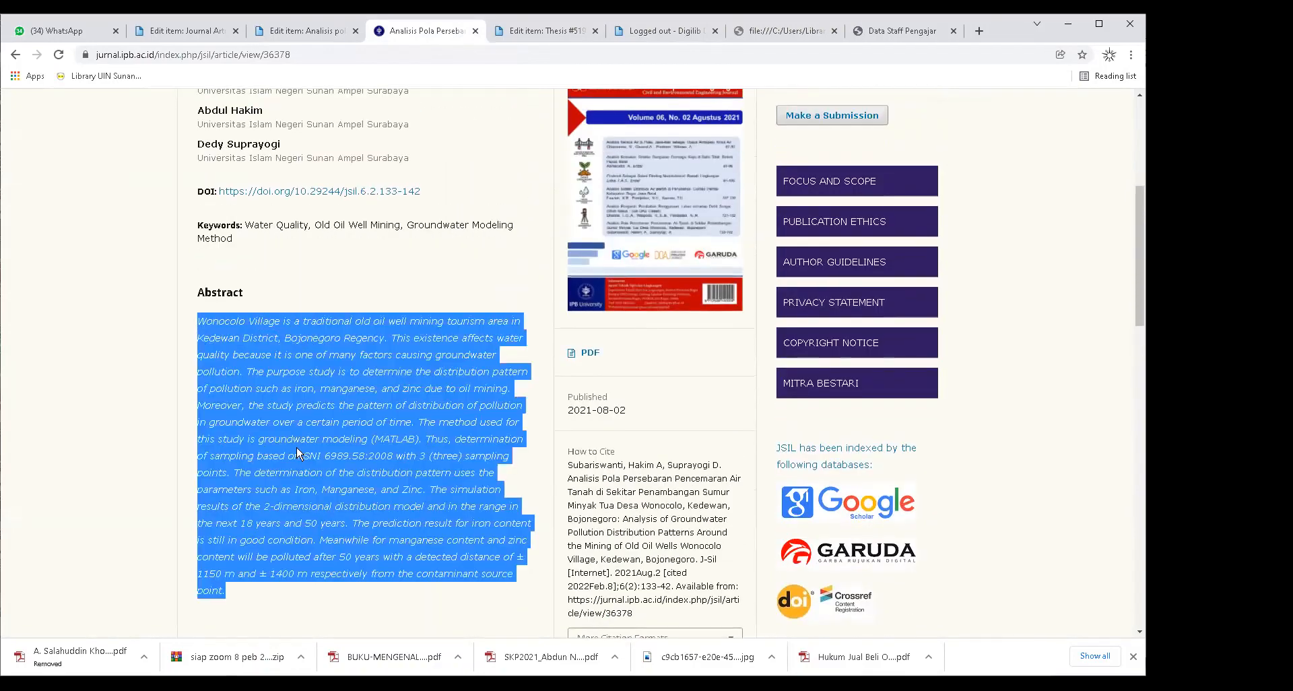
pyautogui.click(309, 32)
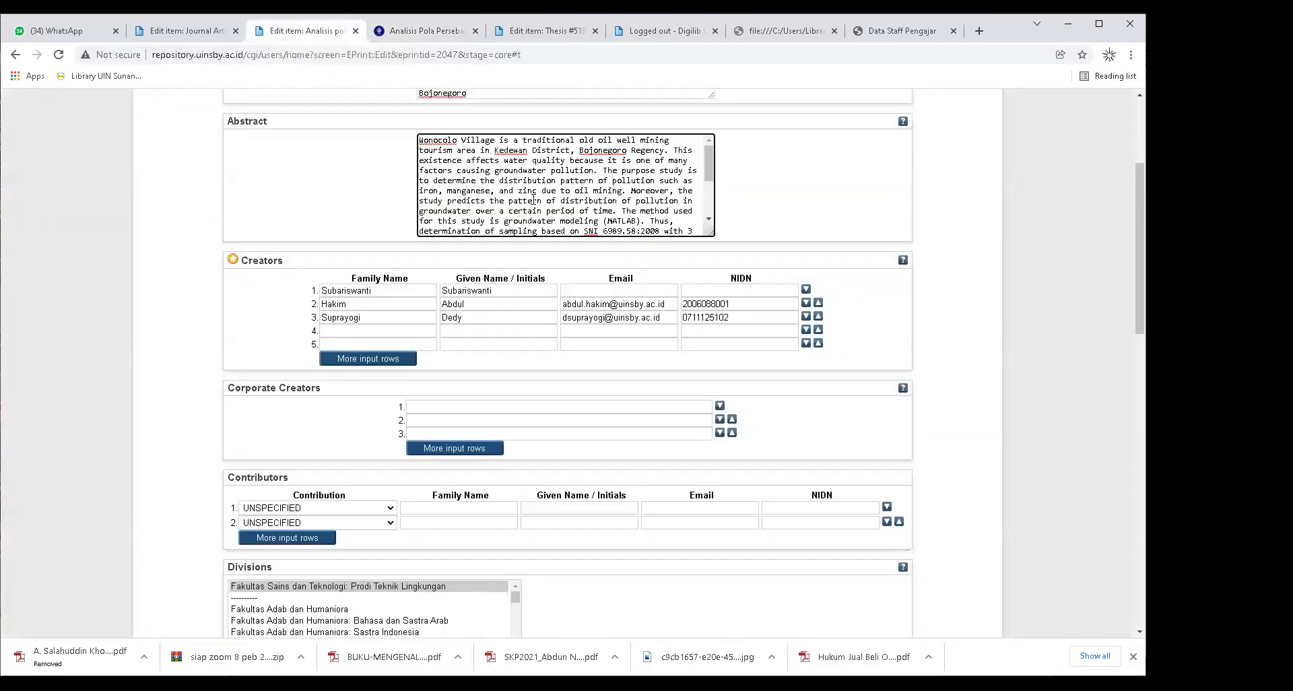
# Compare the creators' names in the item's details with the authors listed on the journal's article page.
pyautogui.scroll(1, 532, 200)
pyautogui.click(376, 318)
pyautogui.click(379, 291)
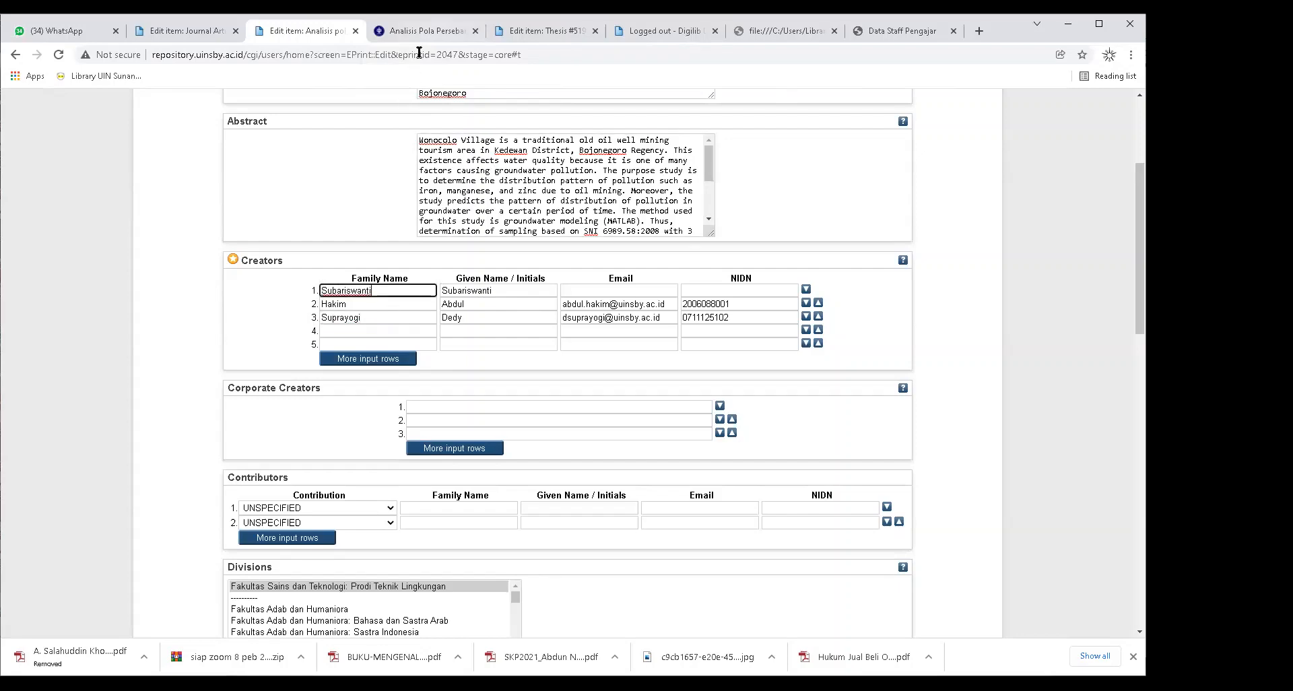
pyautogui.click(424, 30)
pyautogui.scroll(3, 202, 289)
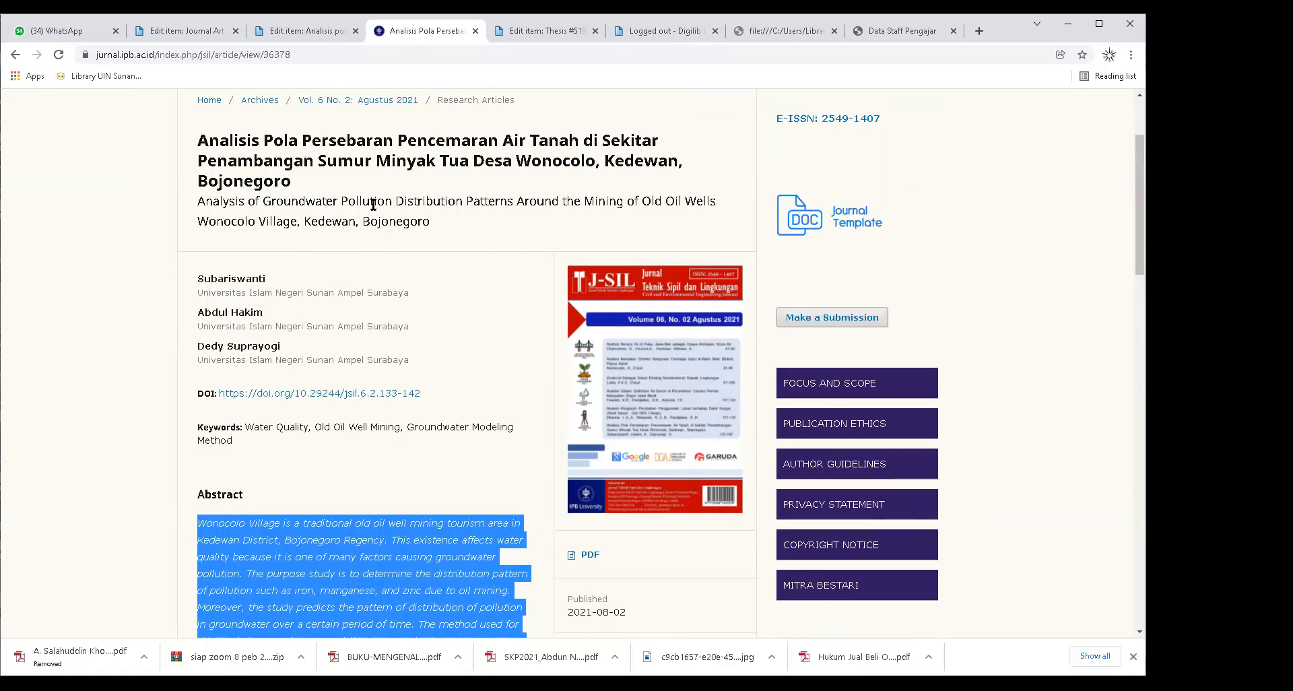
pyautogui.click(301, 32)
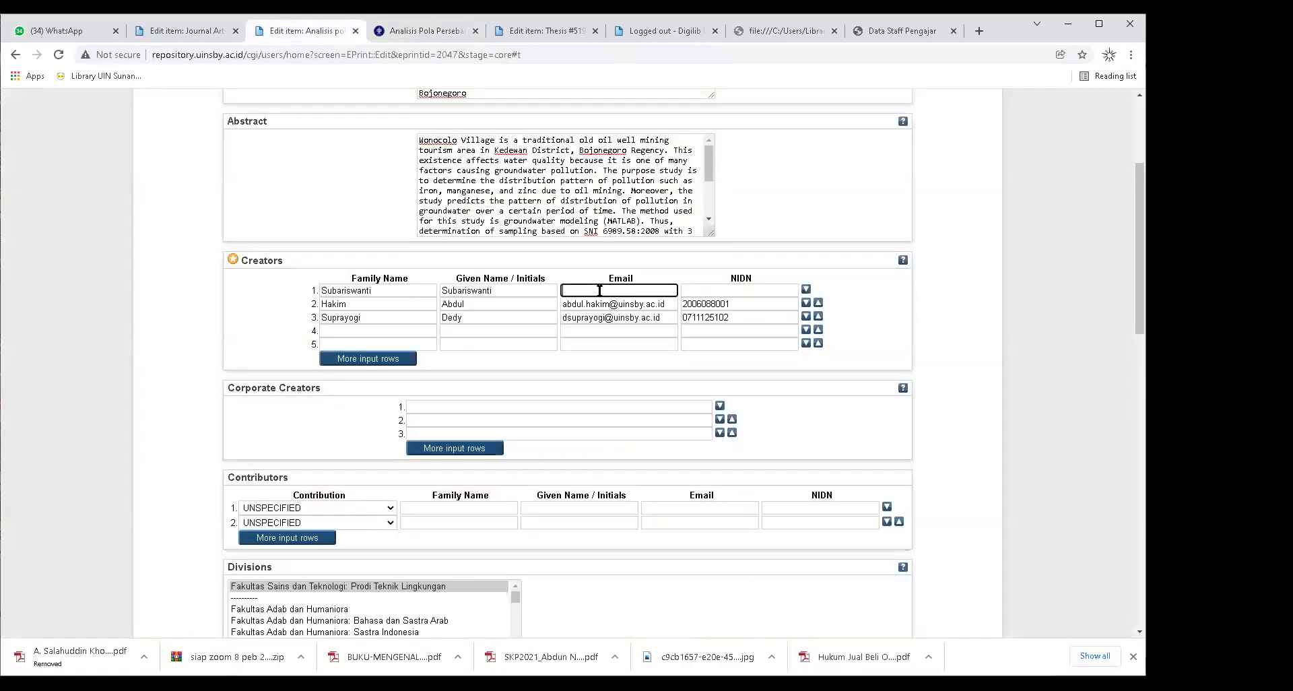
# Examine the email and NIDN fields of the creators listed in the item's details.
pyautogui.click(695, 294)
pyautogui.click(711, 305)
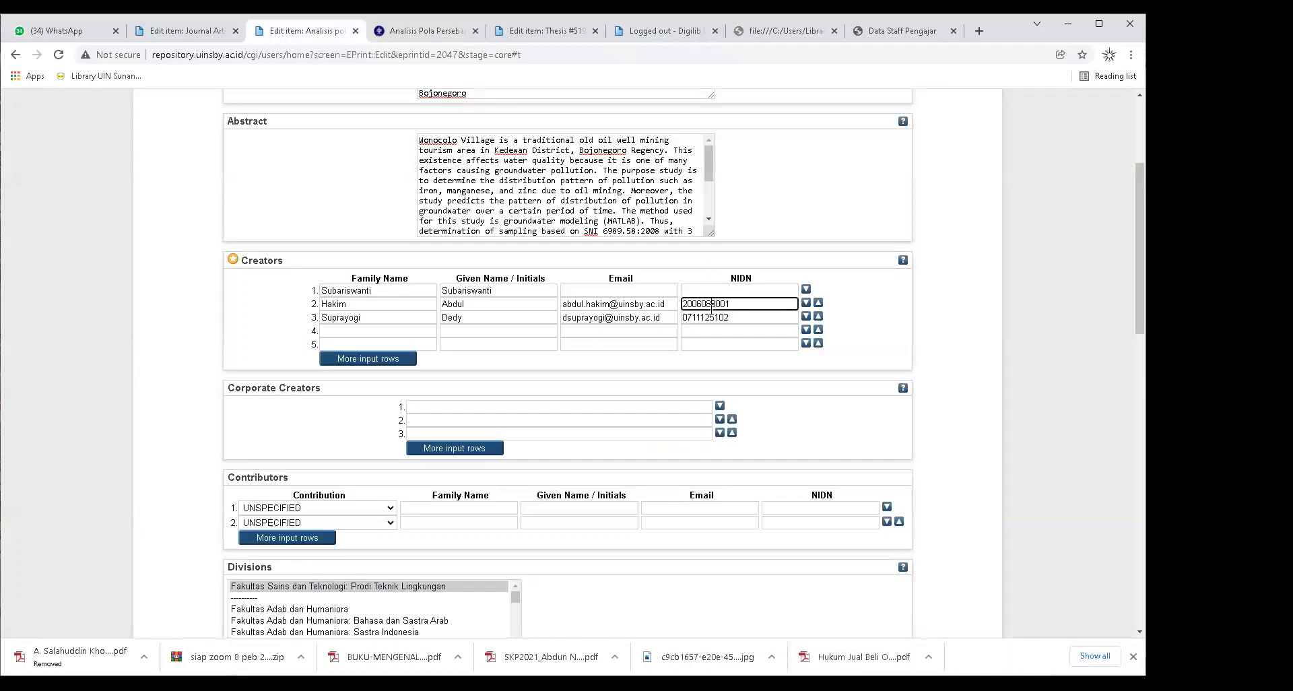
pyautogui.click(703, 318)
pyautogui.click(591, 304)
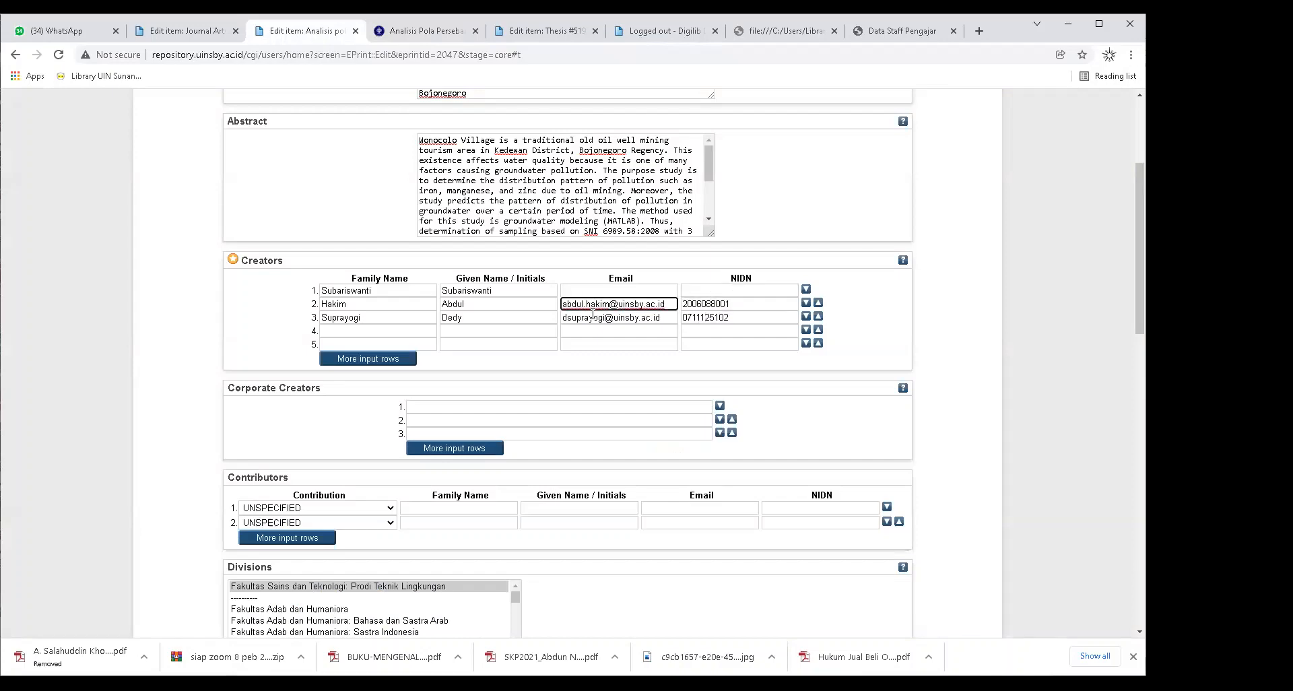
pyautogui.click(576, 320)
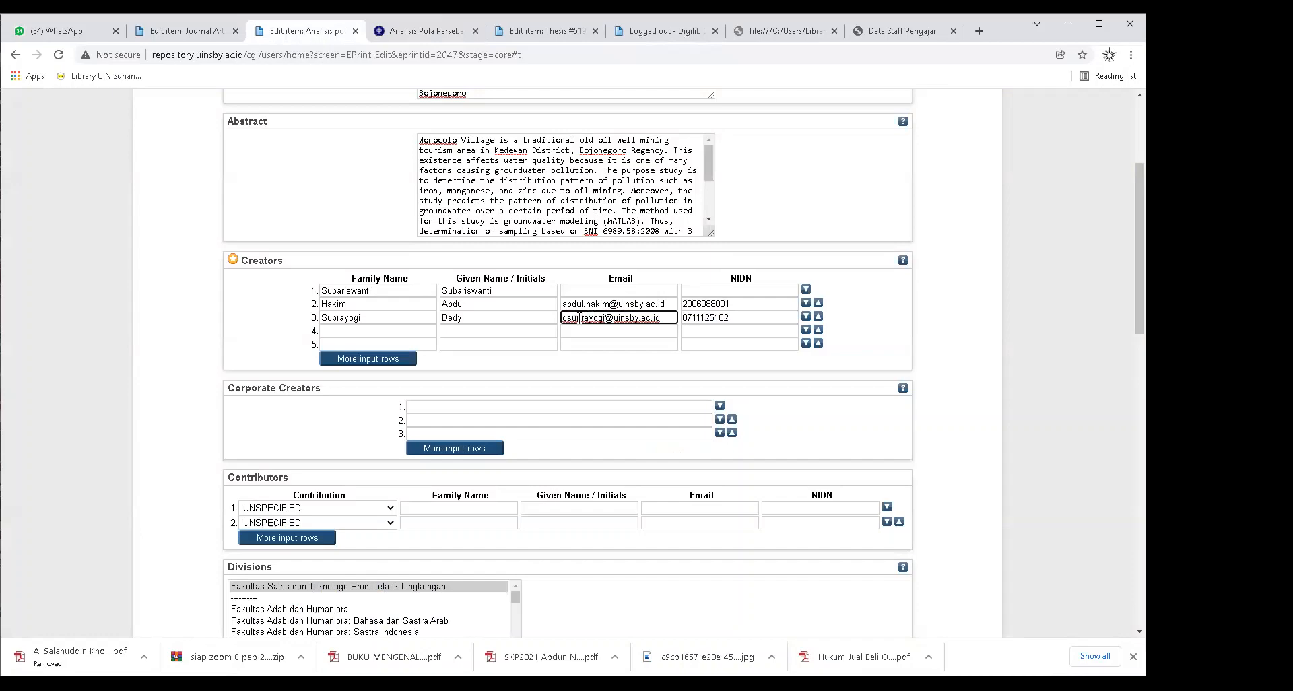
pyautogui.click(722, 317)
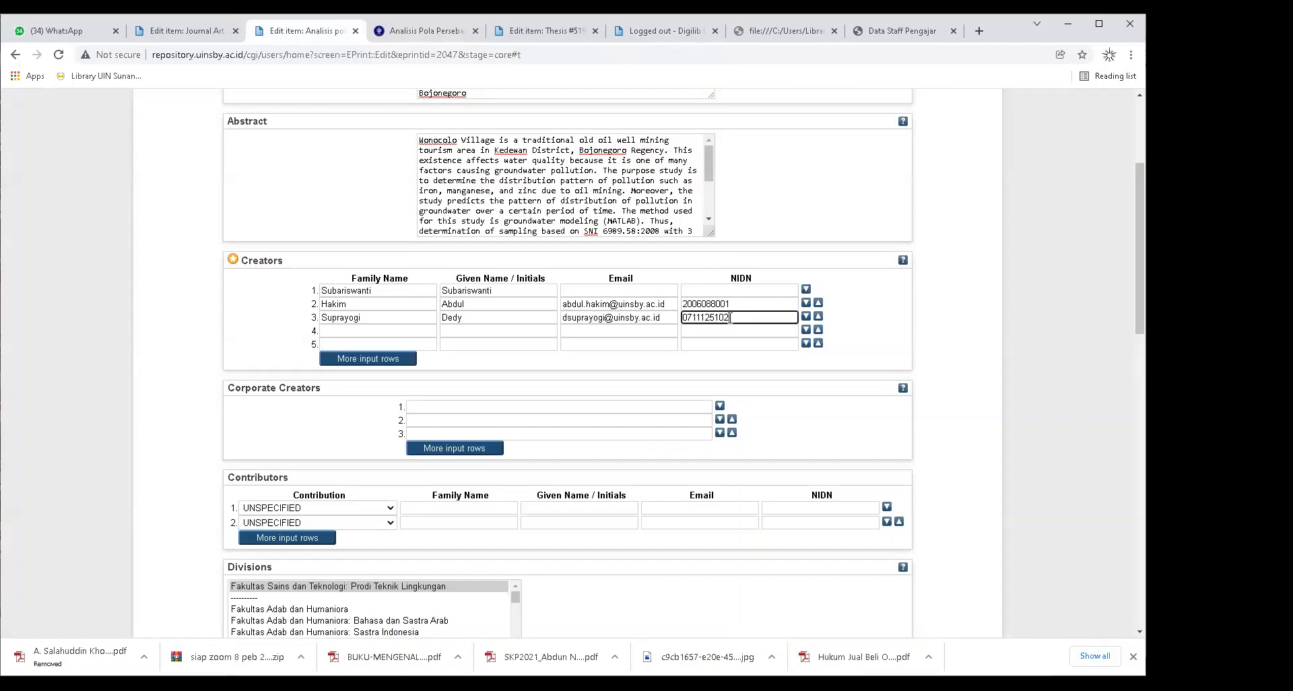
# Check the first creator's email and NIDN fields and switch to the open lecturer data page, Data Staff Pengajar.
pyautogui.click(583, 290)
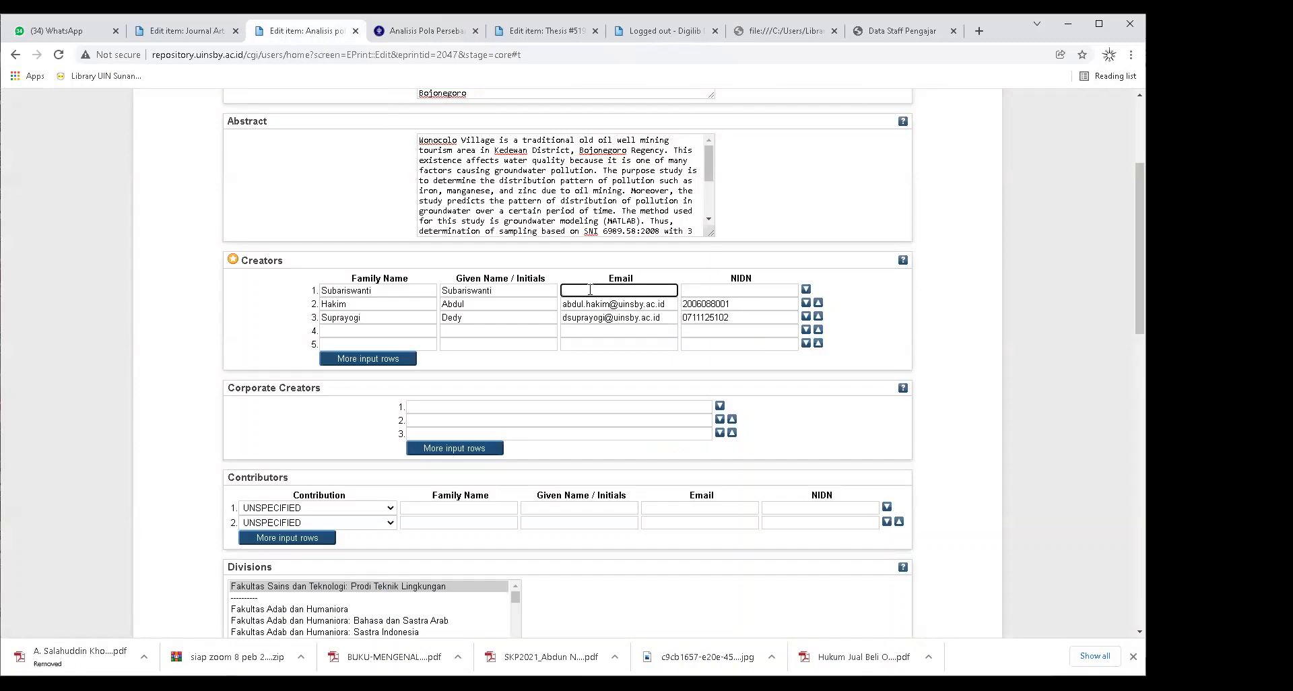
pyautogui.click(702, 294)
pyautogui.click(633, 287)
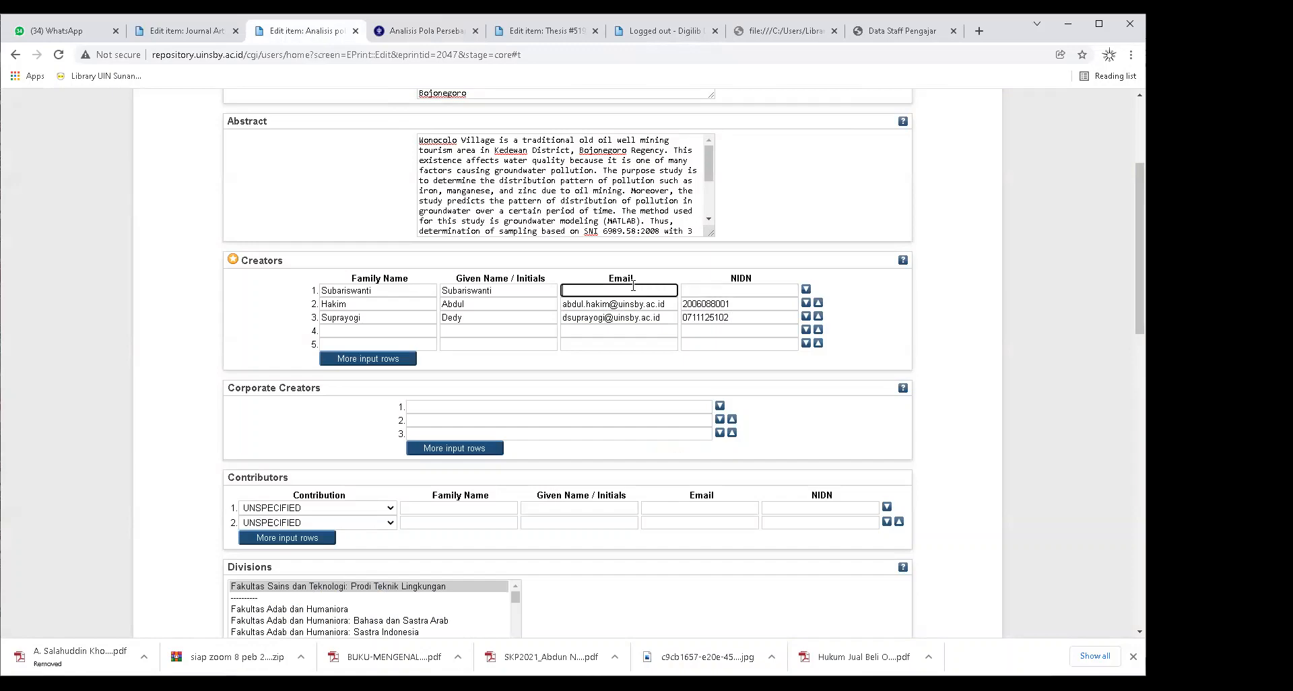
pyautogui.click(585, 305)
pyautogui.click(579, 291)
pyautogui.click(870, 37)
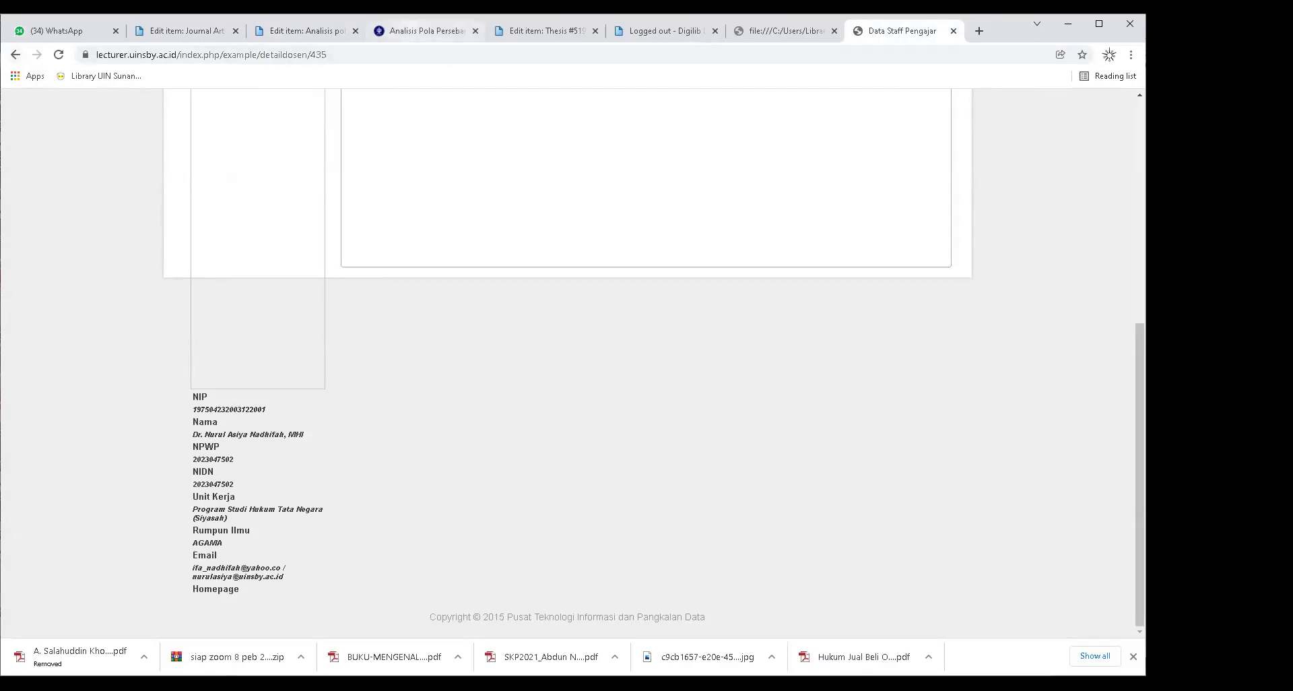
# Return to the item's details and examine the Contributors section and the Divisions list of faculties and study programmes.
pyautogui.click(315, 31)
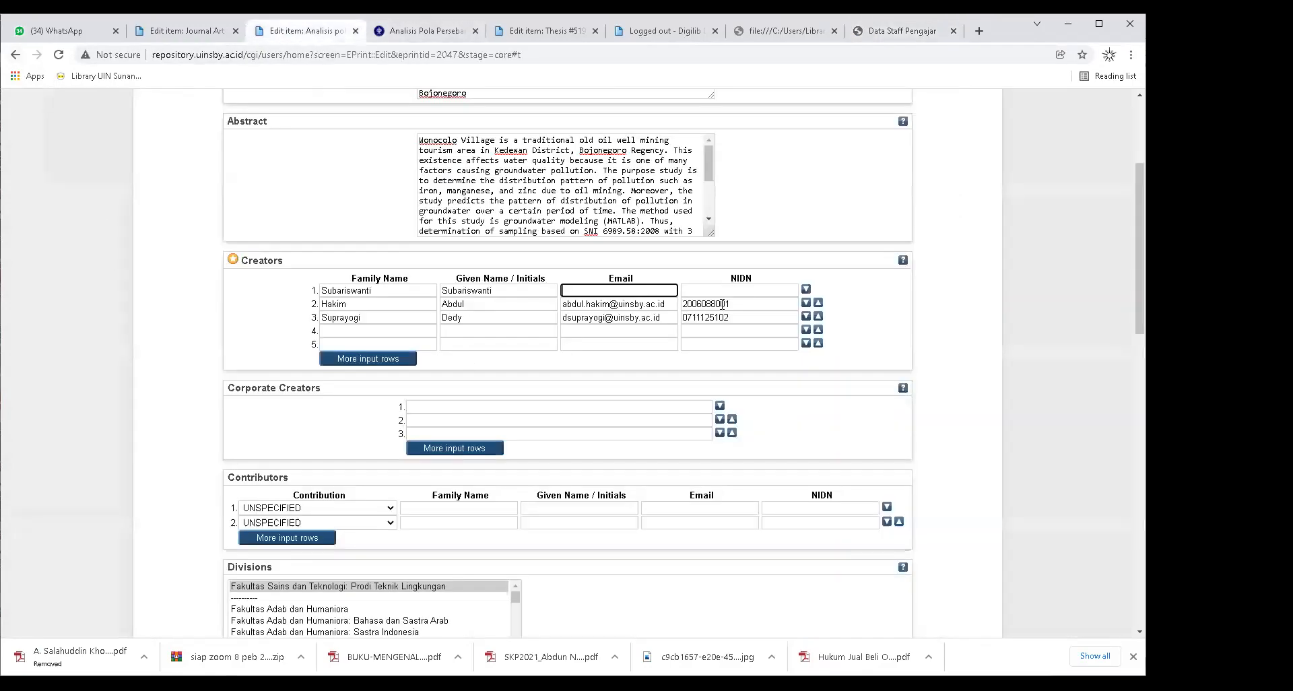
pyautogui.scroll(-3, 200, 366)
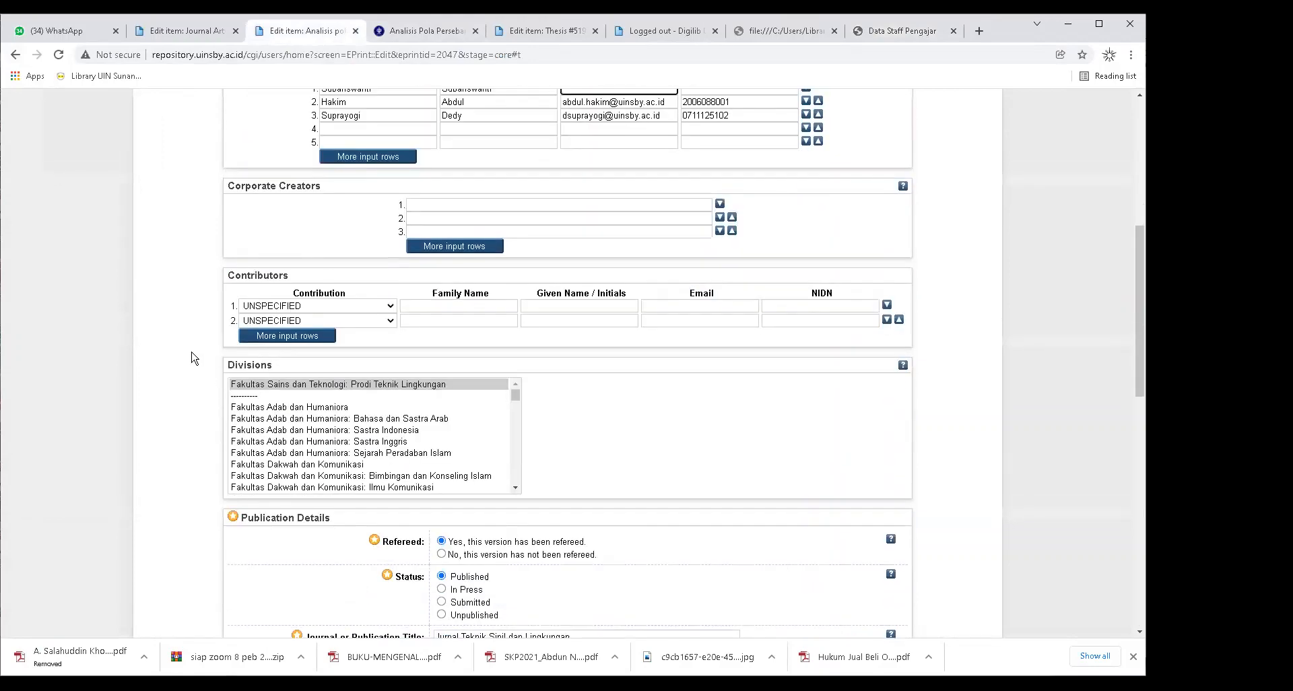
pyautogui.scroll(-1, 191, 352)
pyautogui.scroll(-1, 190, 326)
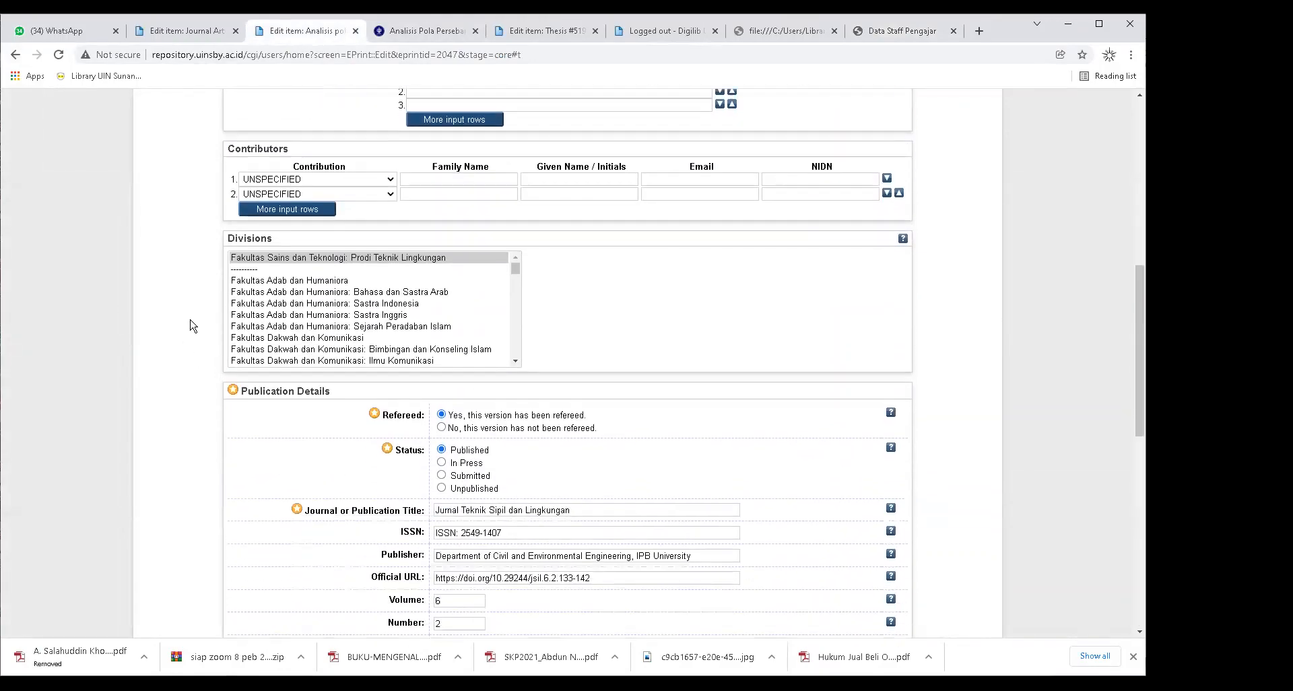
pyautogui.doubleClick(248, 230)
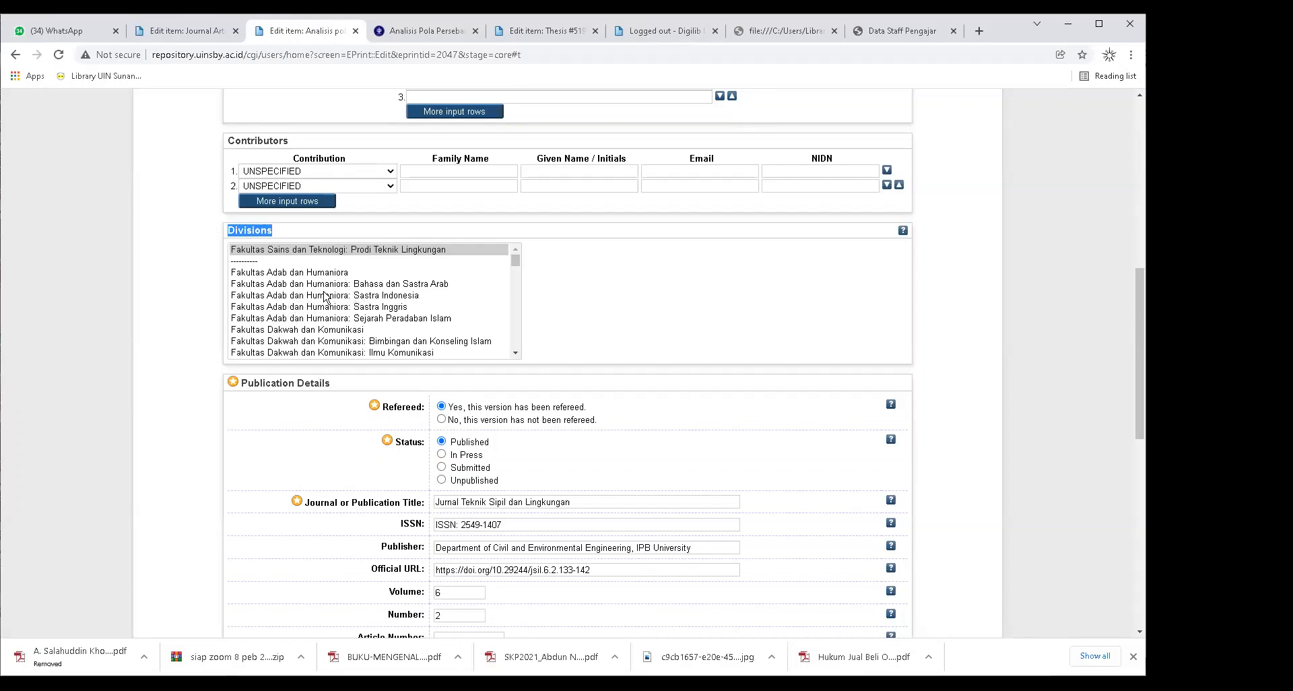
pyautogui.scroll(1, 183, 331)
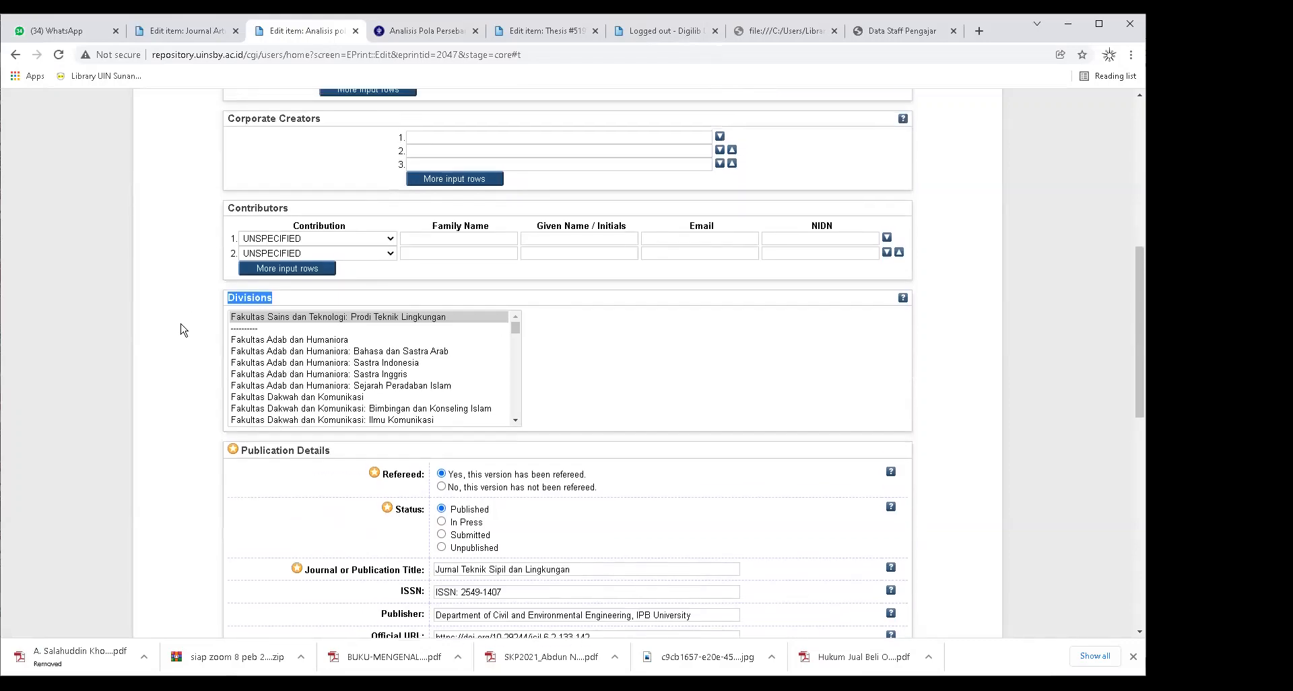
pyautogui.scroll(-1, 183, 335)
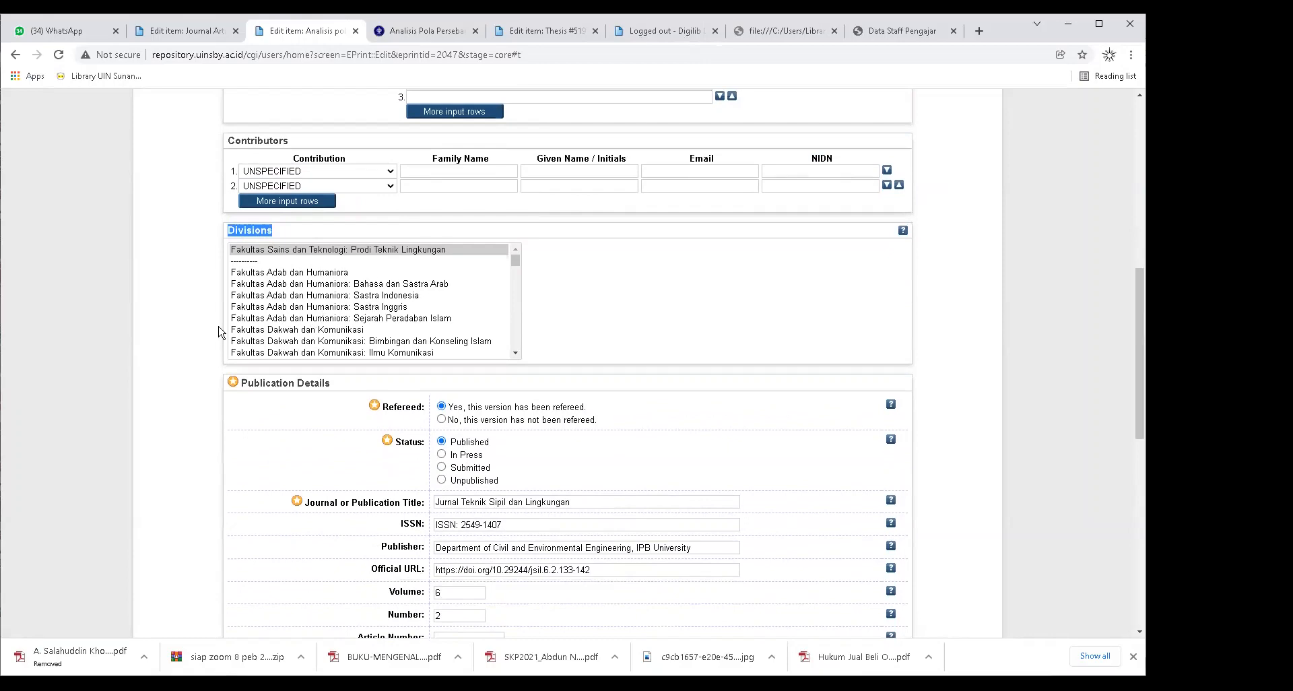
pyautogui.scroll(1, 199, 332)
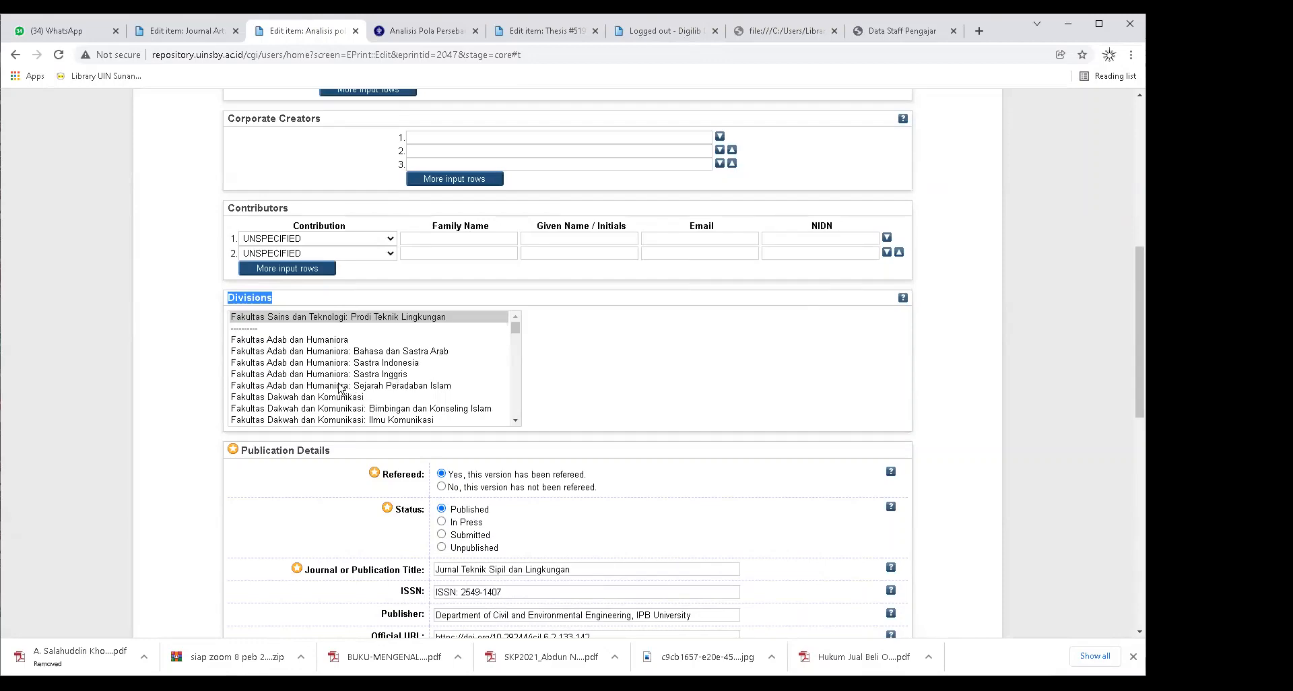
pyautogui.scroll(-2, 340, 387)
pyautogui.scroll(4, 330, 378)
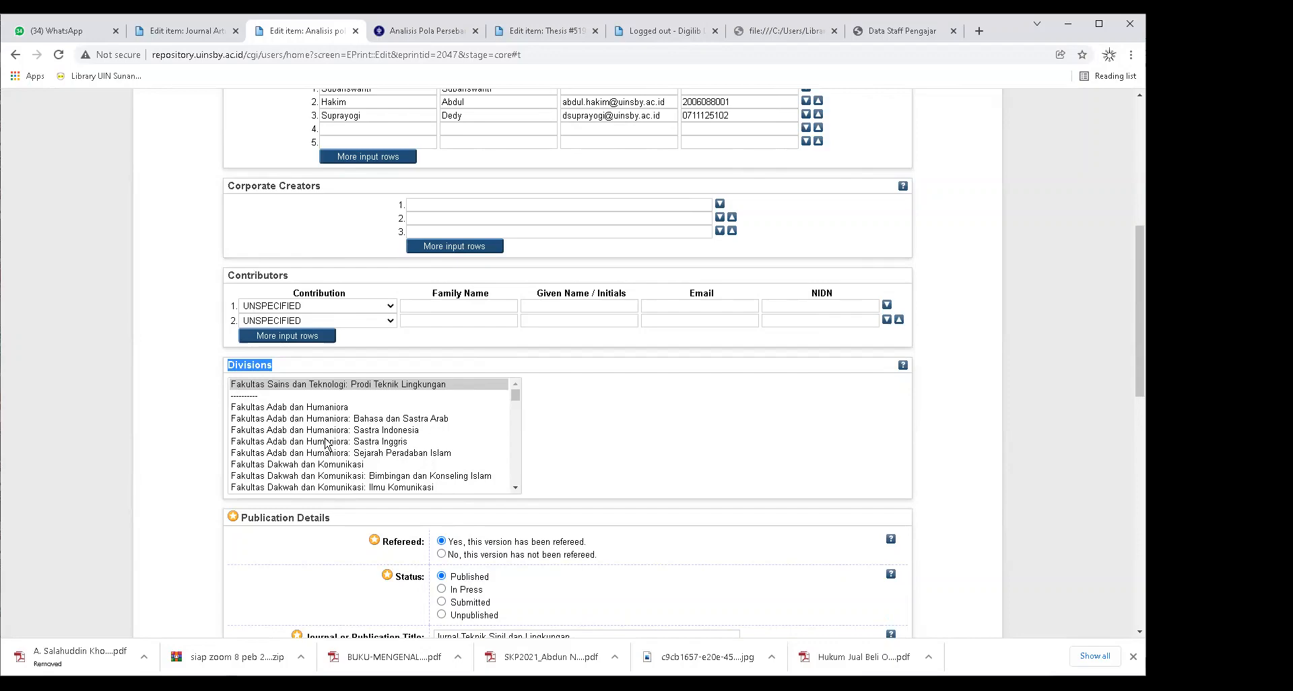
pyautogui.scroll(-1, 203, 455)
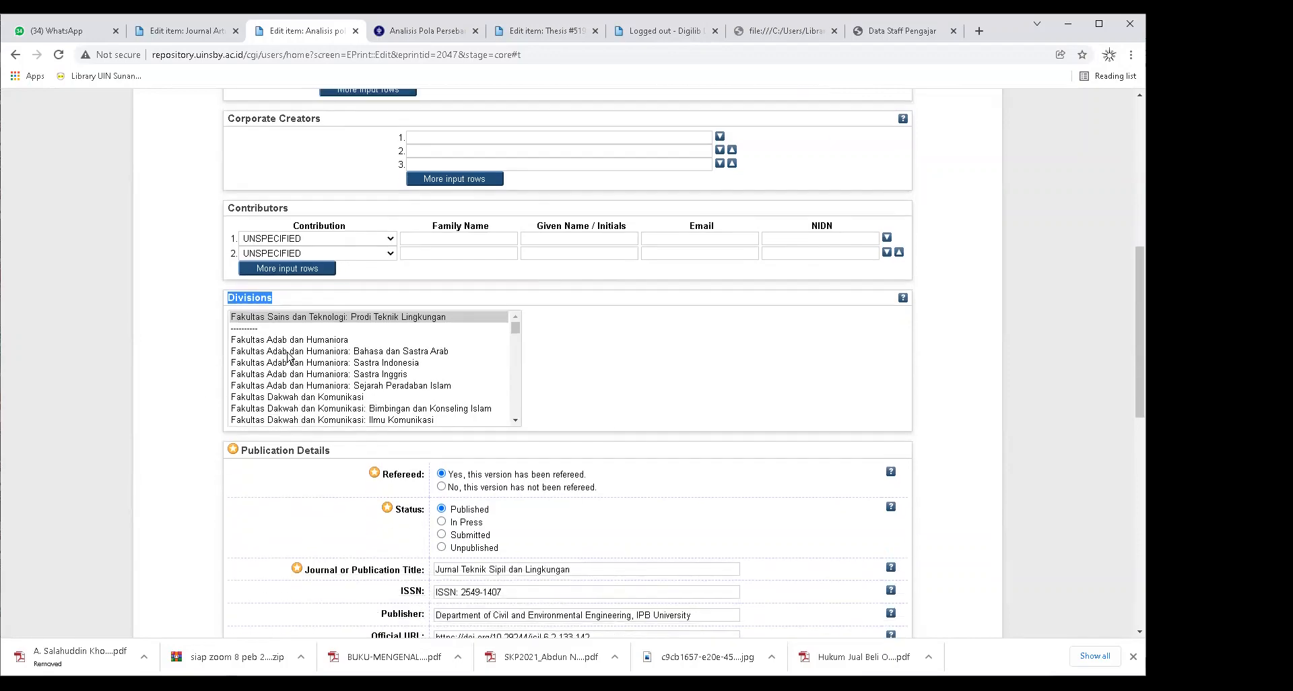
# Select Fakultas Sains dan Teknologi: Prodi Teknik Lingkungan as the item's division.
pyautogui.click(308, 318)
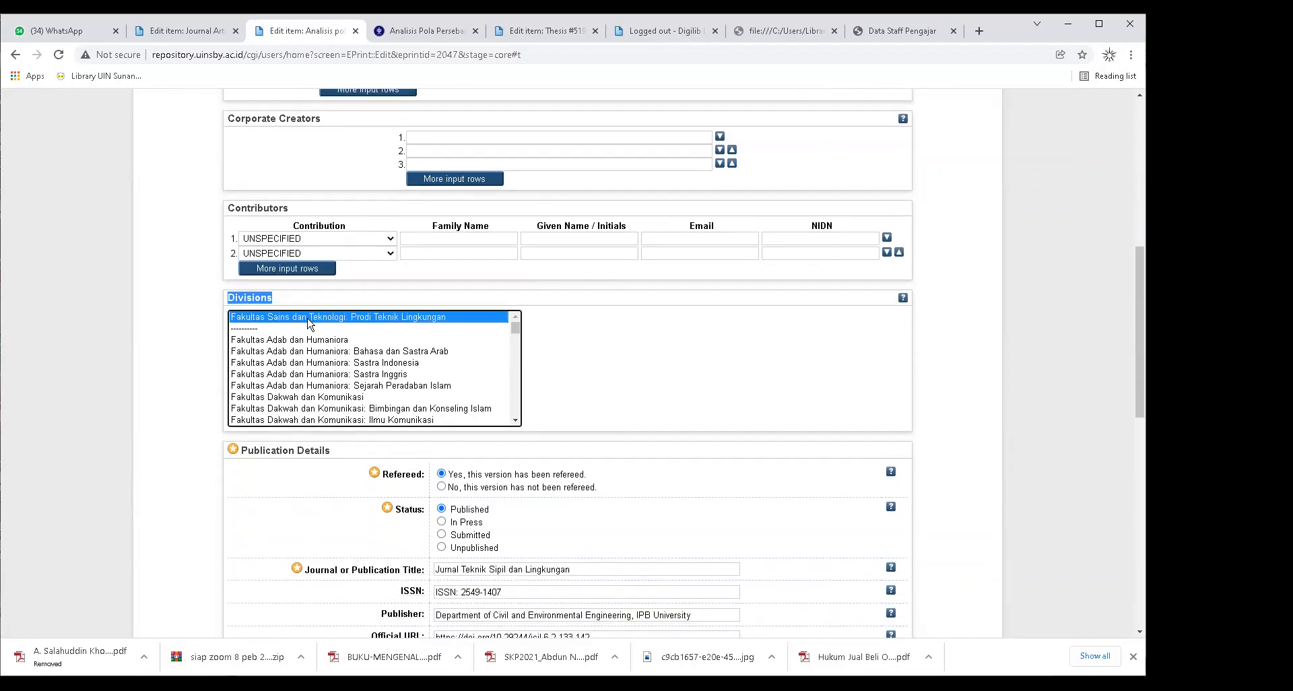
pyautogui.click(260, 315)
pyautogui.click(325, 321)
# Mark the article as a refereed version and set its publication status to Published.
pyautogui.scroll(-2, 185, 402)
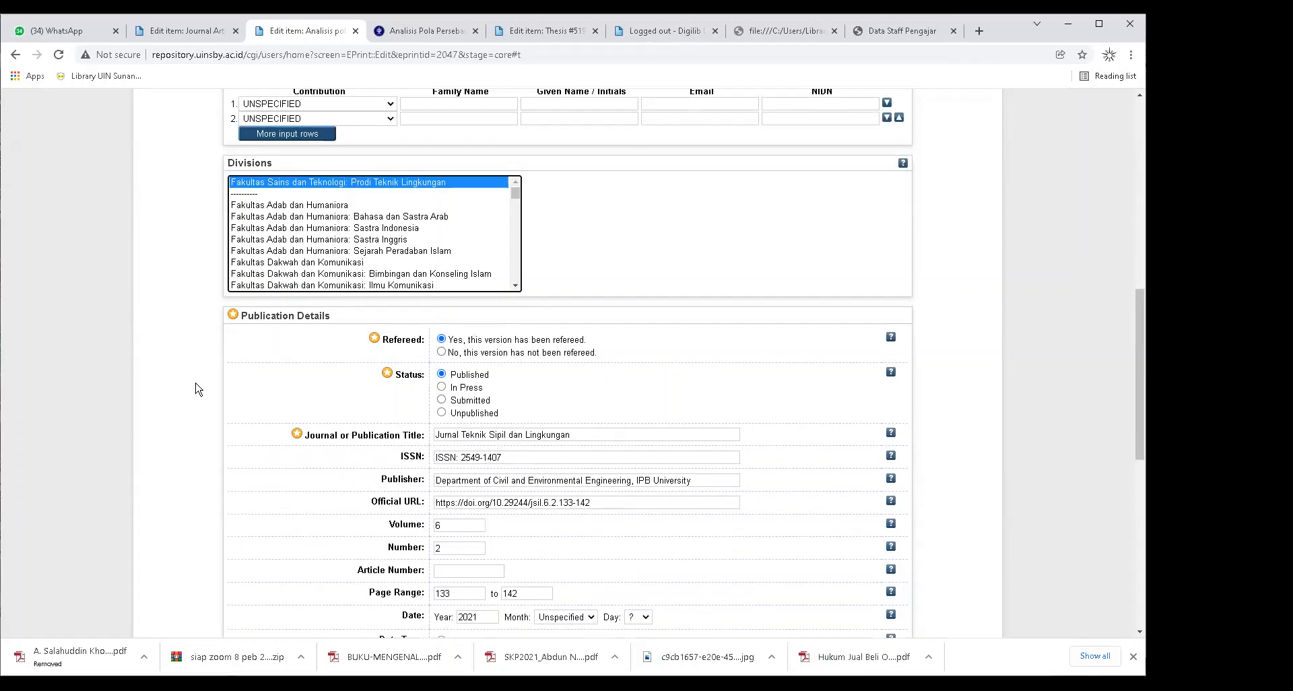
pyautogui.scroll(-1, 195, 389)
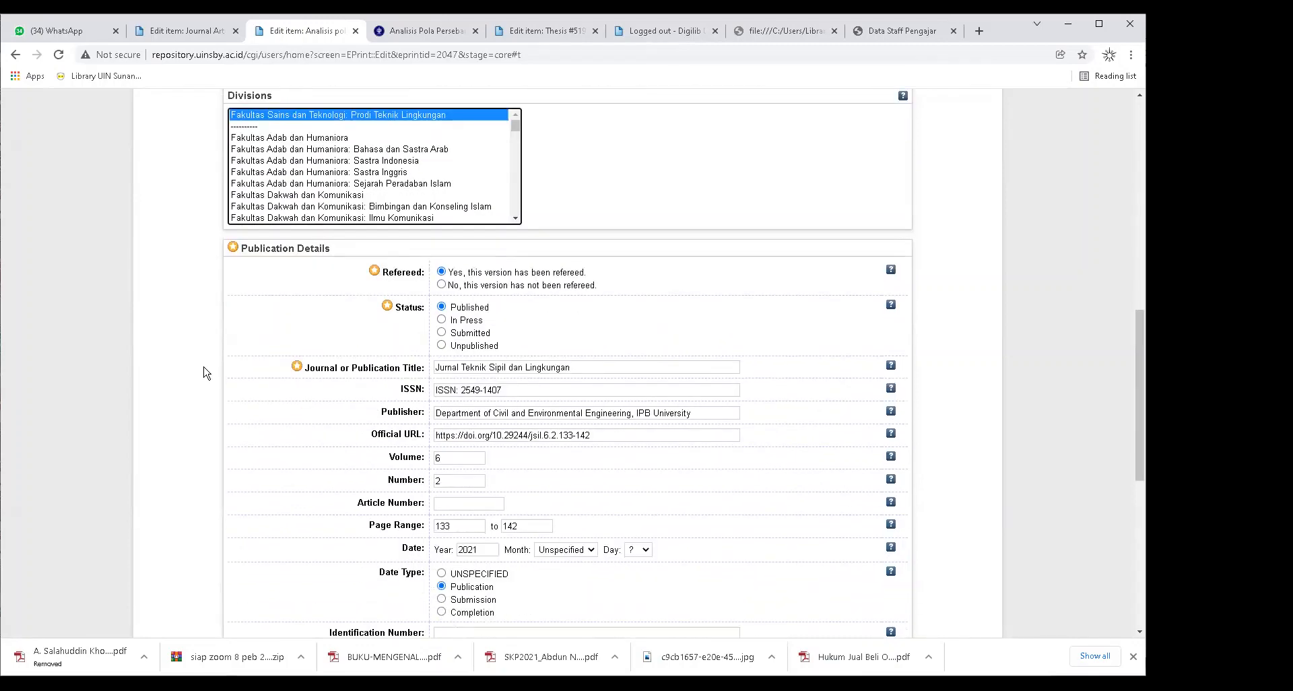
pyautogui.scroll(1, 195, 383)
pyautogui.scroll(-1, 197, 389)
pyautogui.scroll(-1, 185, 369)
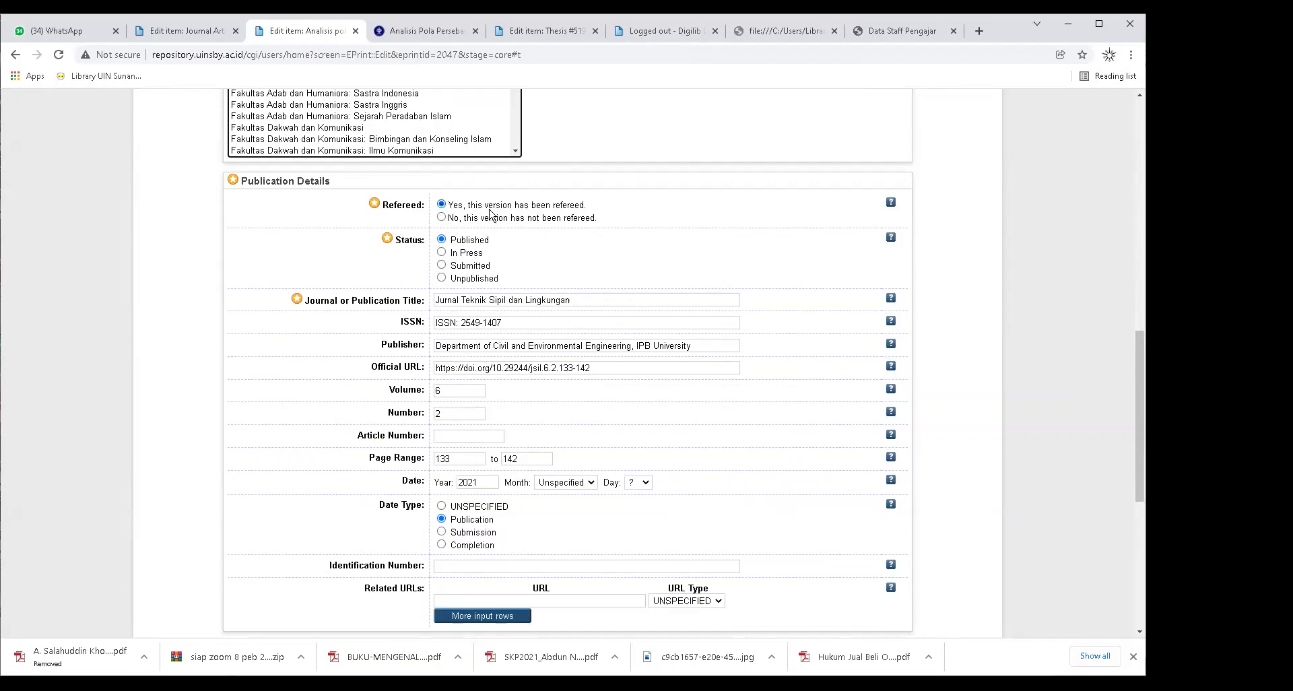
pyautogui.click(442, 204)
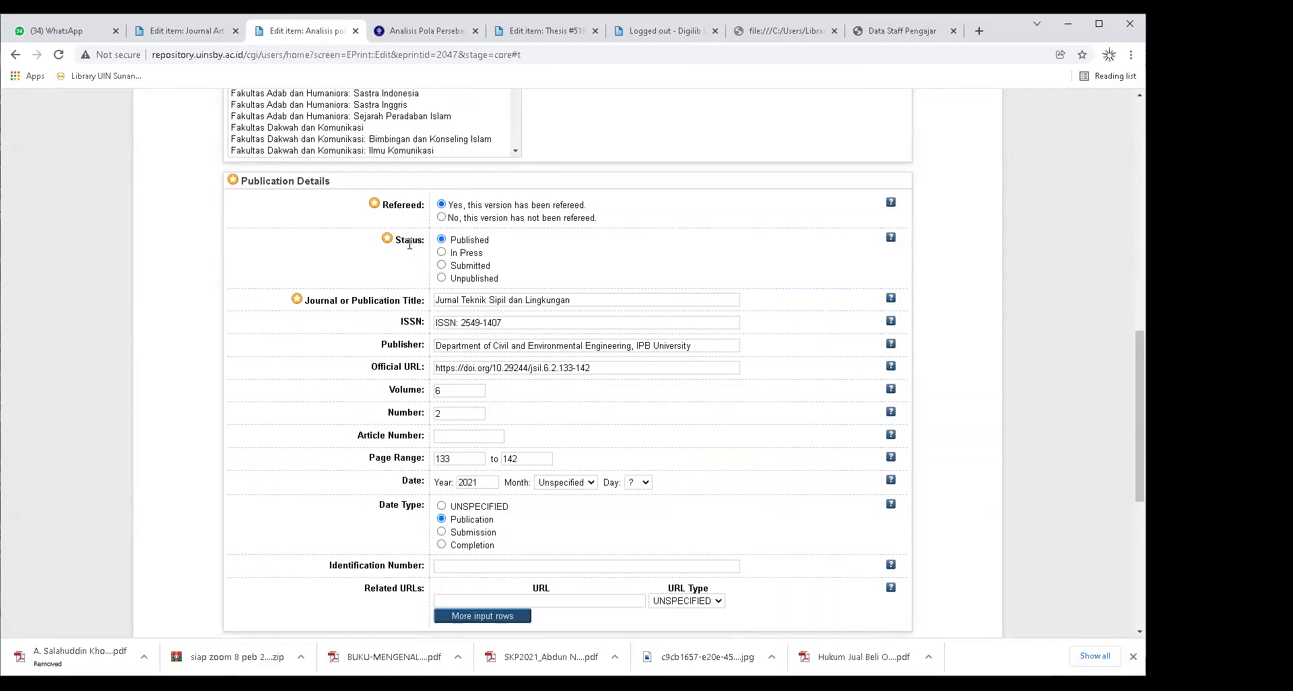
pyautogui.click(442, 240)
# Check the journal title and remove the "ISSN:" prefix from the ISSN field, keeping only 2549-1407.
pyautogui.scroll(-1, 239, 273)
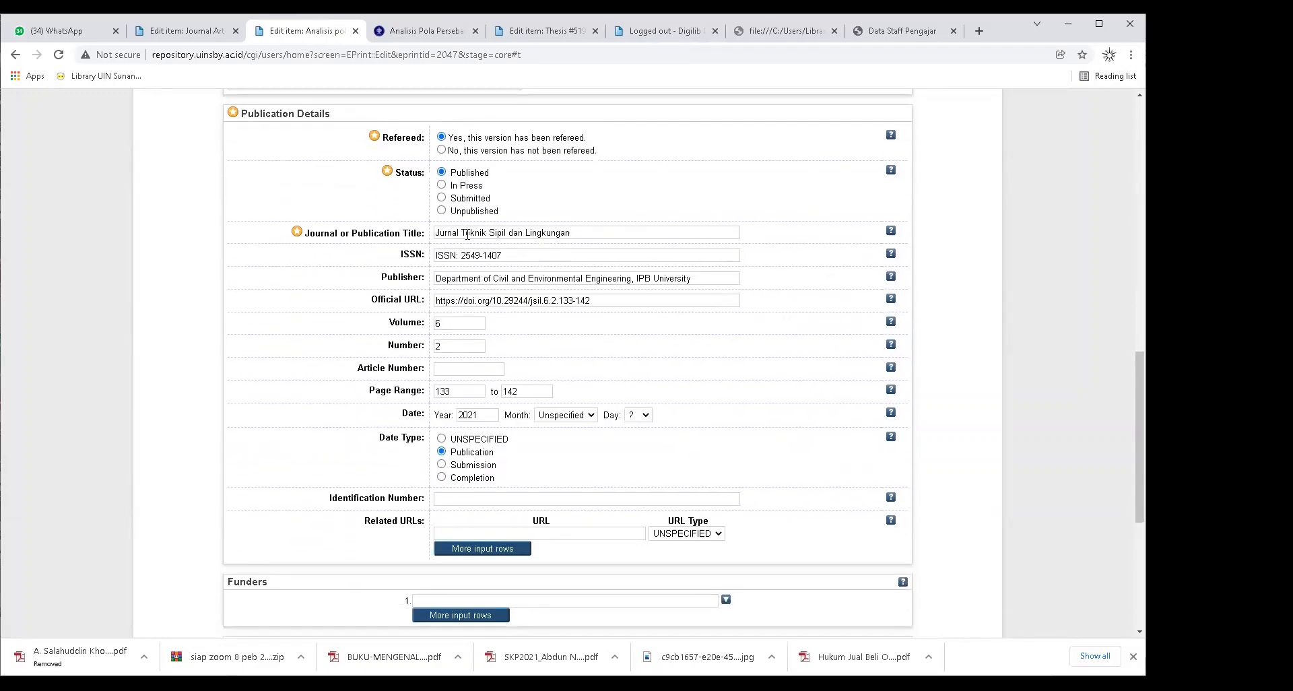
pyautogui.click(525, 232)
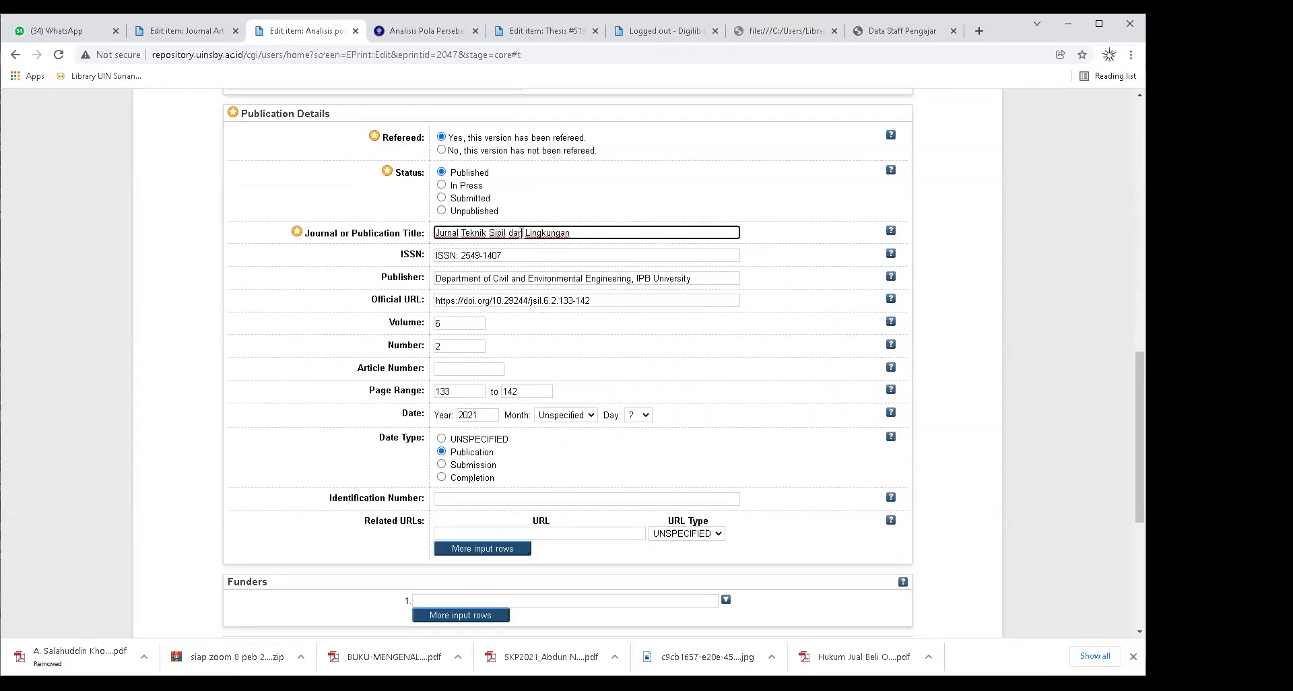
pyautogui.click(462, 256)
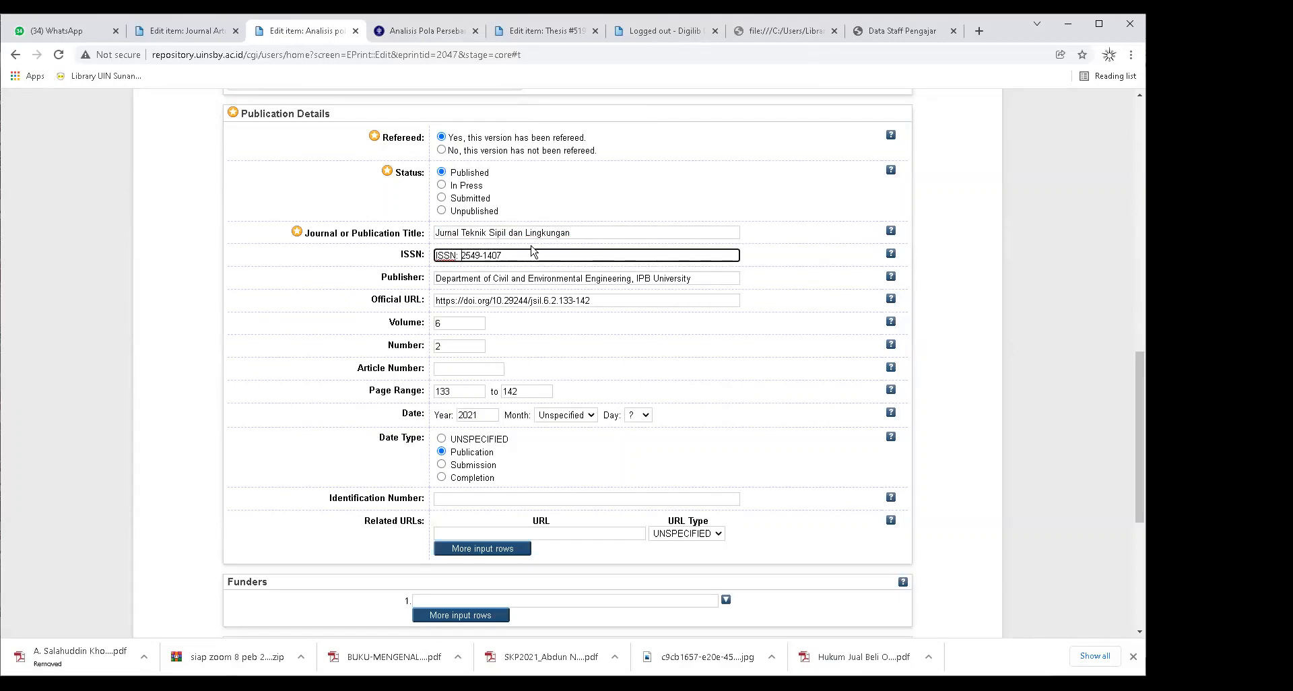
pyautogui.press('BackSpace')
pyautogui.press('BackSpace')
pyautogui.press('BackSpace')
pyautogui.press('BackSpace')
pyautogui.press('BackSpace')
pyautogui.press('BackSpace')
# Check the publisher entry in the publication details.
pyautogui.doubleClick(458, 278)
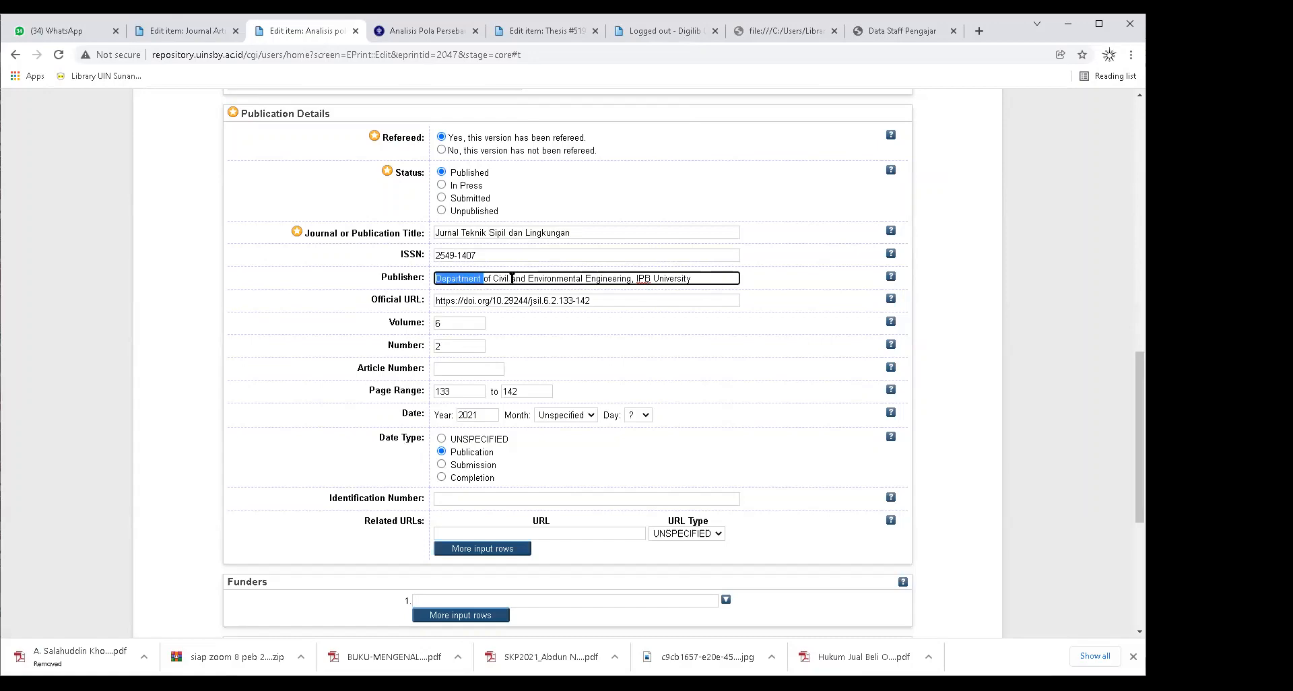
pyautogui.click(513, 278)
pyautogui.scroll(-2, 285, 333)
pyautogui.scroll(2, 286, 332)
# Reload the journal's article page and compare its DOI link with the item's Official URL.
pyautogui.hotkey('ctrl', 'Tab')
pyautogui.click(302, 54)
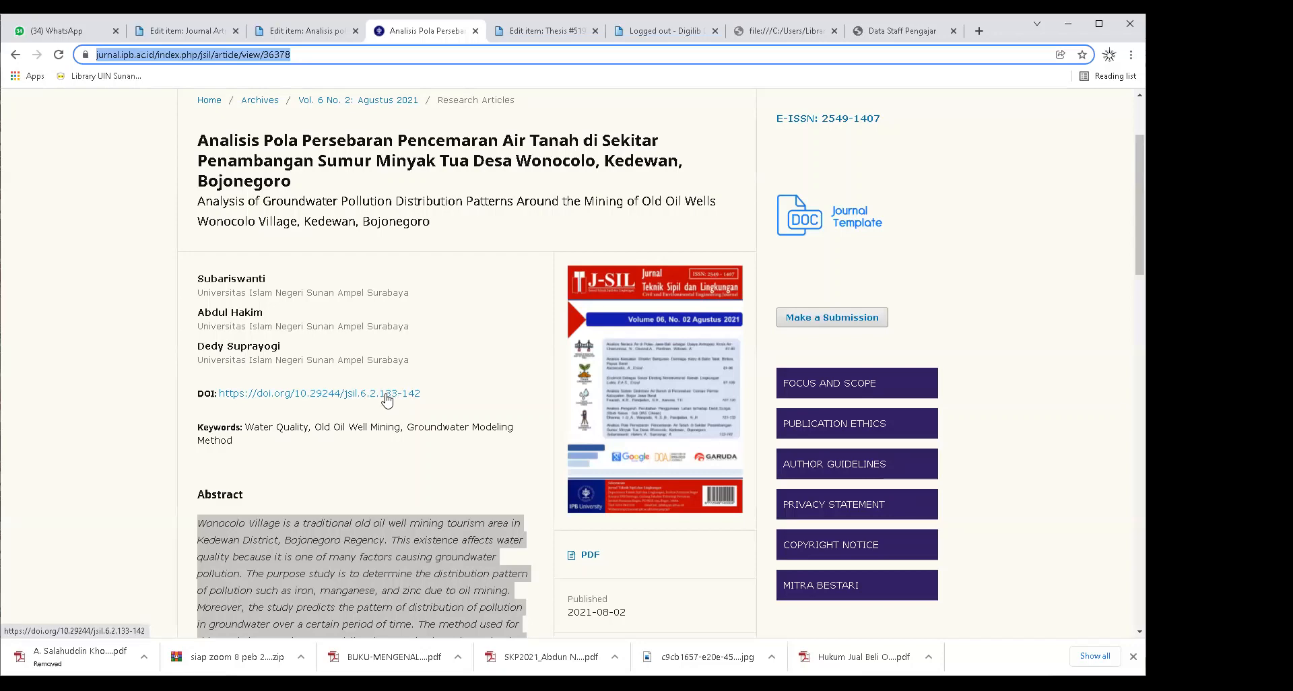
pyautogui.press('Return')
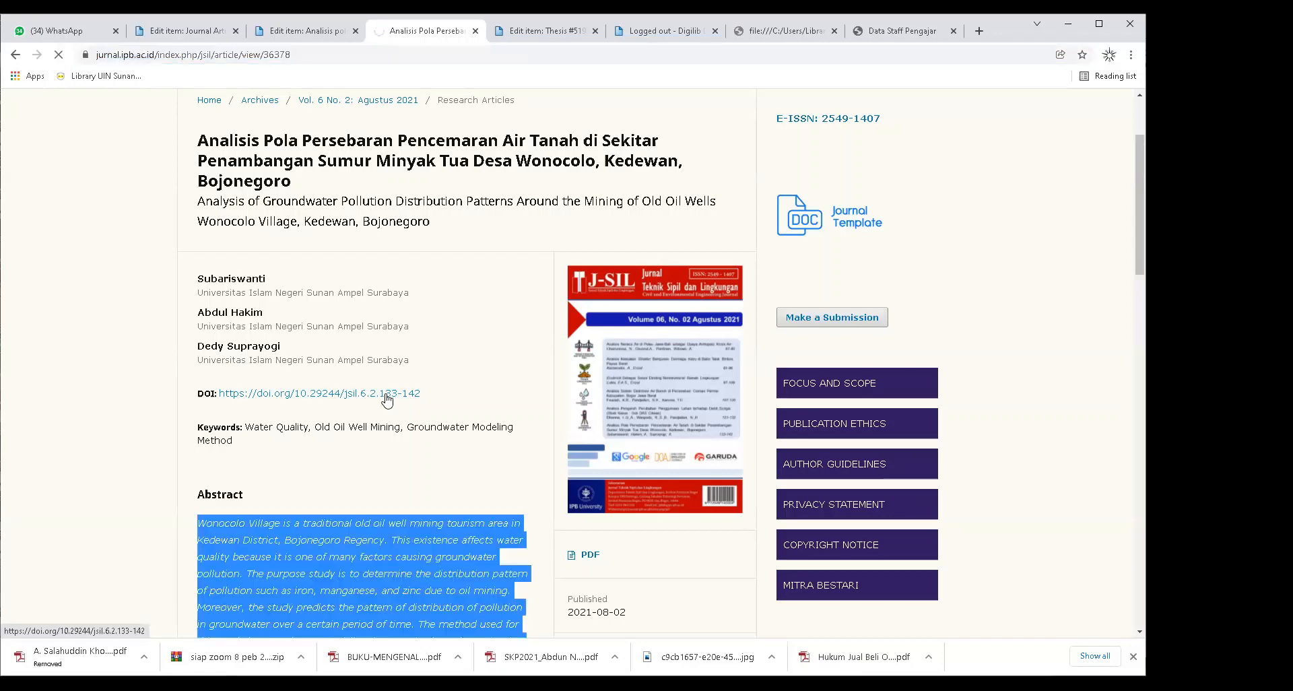
pyautogui.scroll(-1, 490, 383)
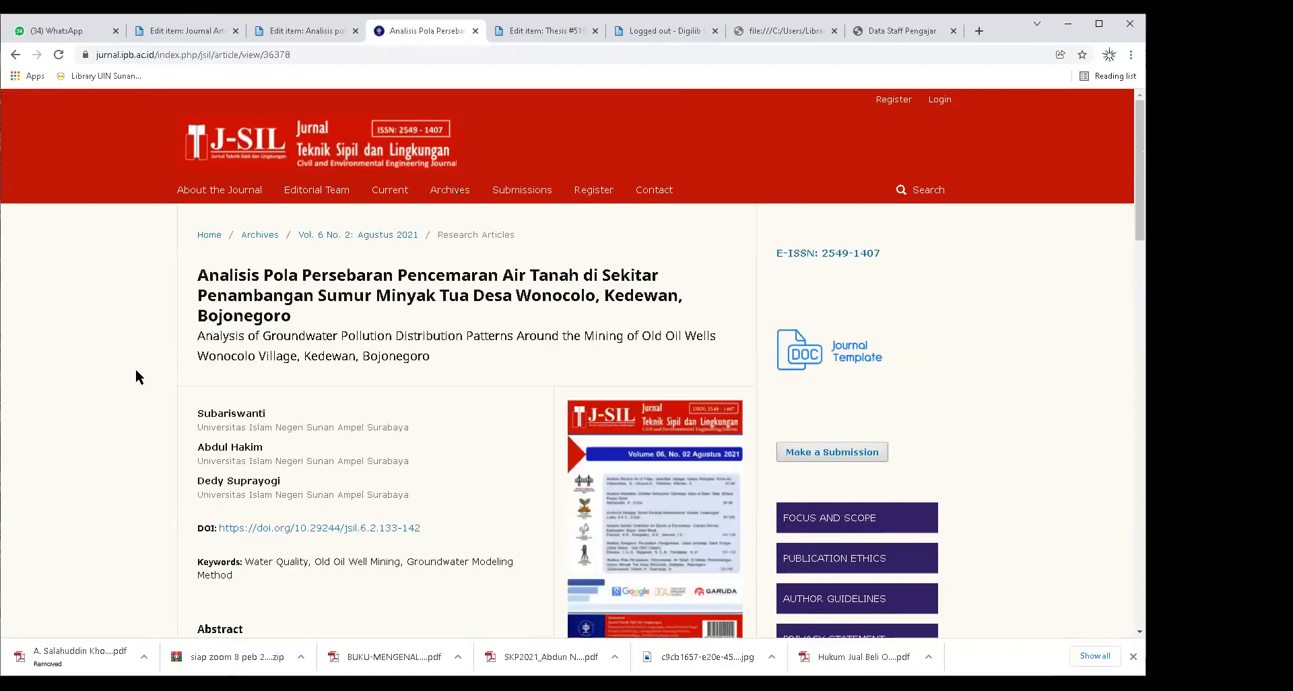
pyautogui.rightClick(400, 530)
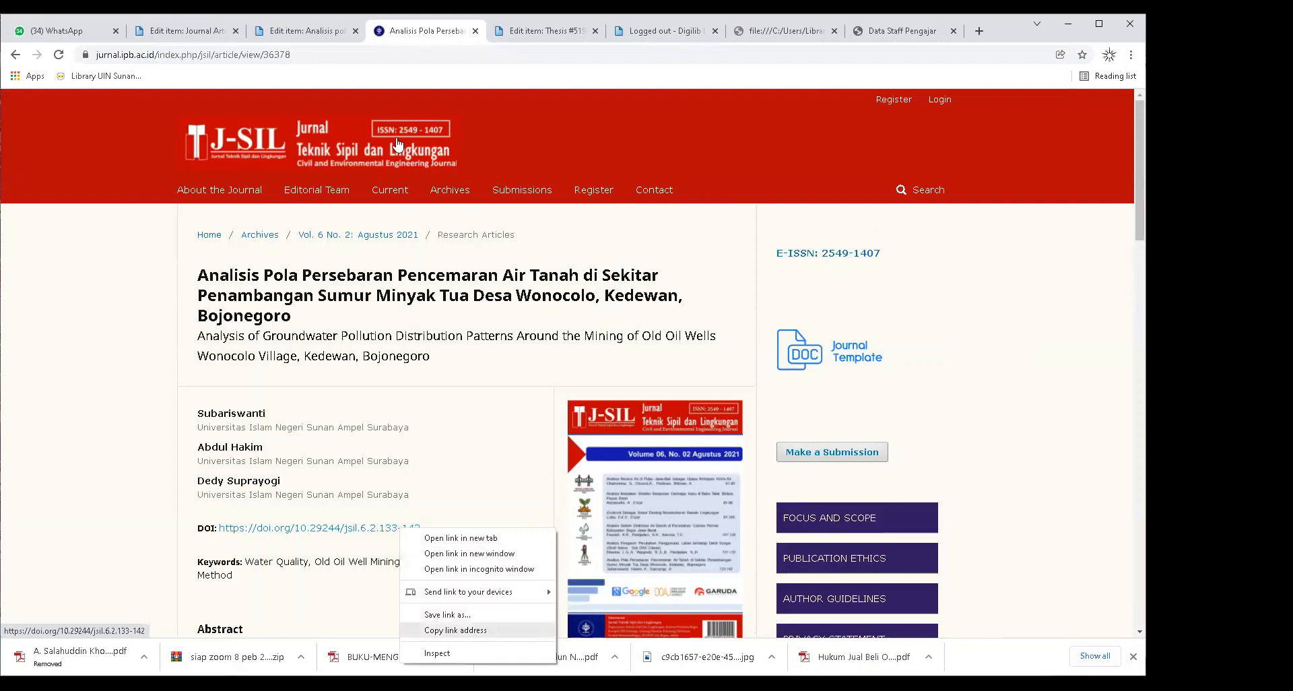
pyautogui.click(307, 30)
pyautogui.doubleClick(519, 299)
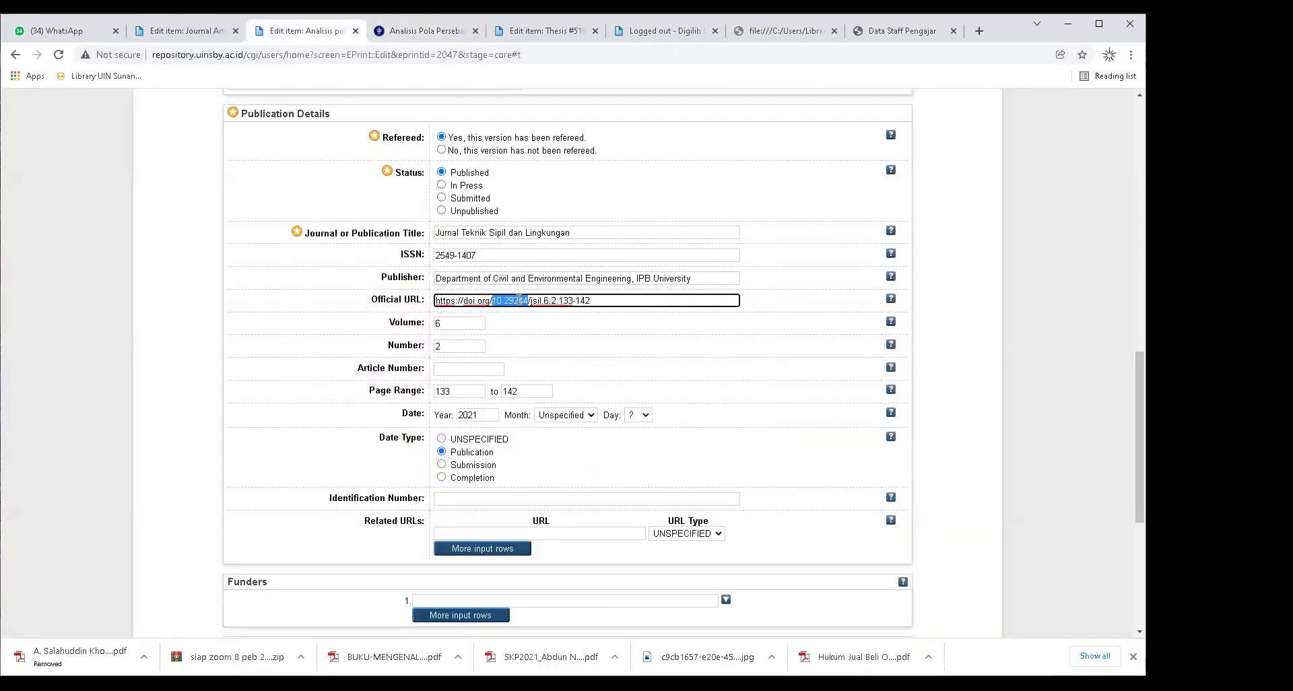
pyautogui.click(598, 298)
# Select the web address of the journal's article page and return to the item's details.
pyautogui.click(426, 31)
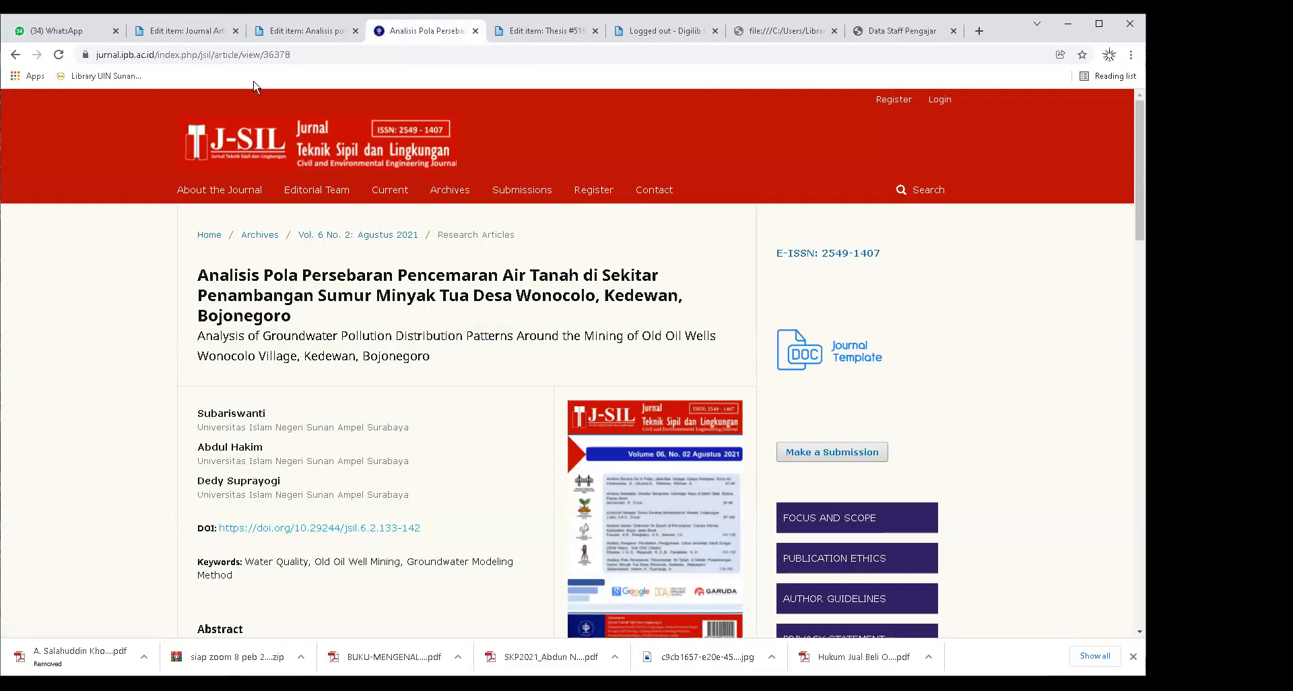
pyautogui.click(324, 53)
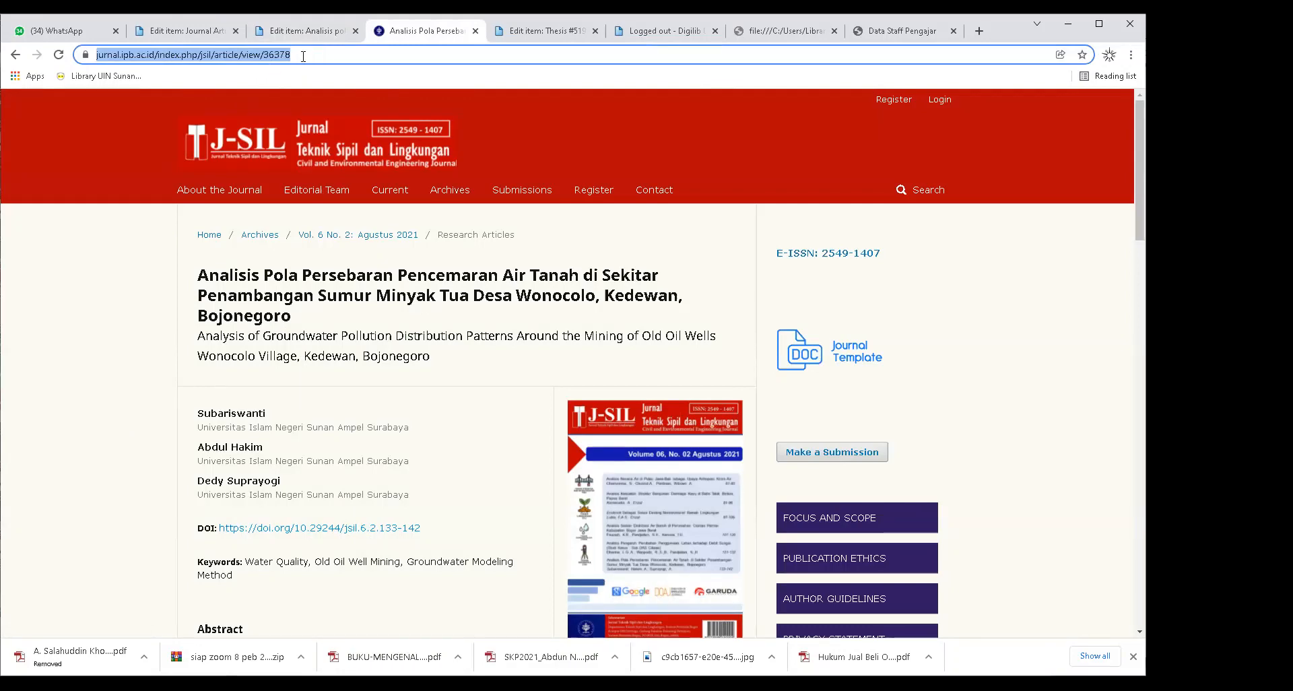
pyautogui.click(290, 30)
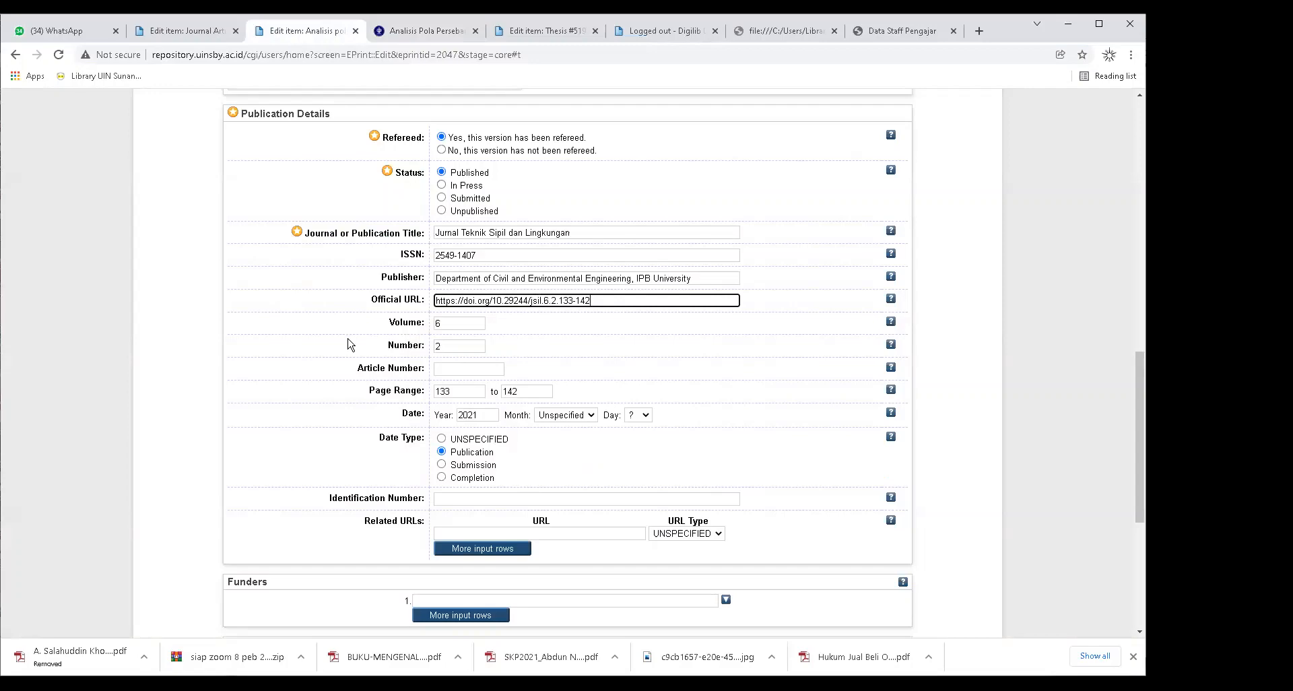
# Compare the item's volume and number with the issue given on the journal's article page.
pyautogui.click(448, 323)
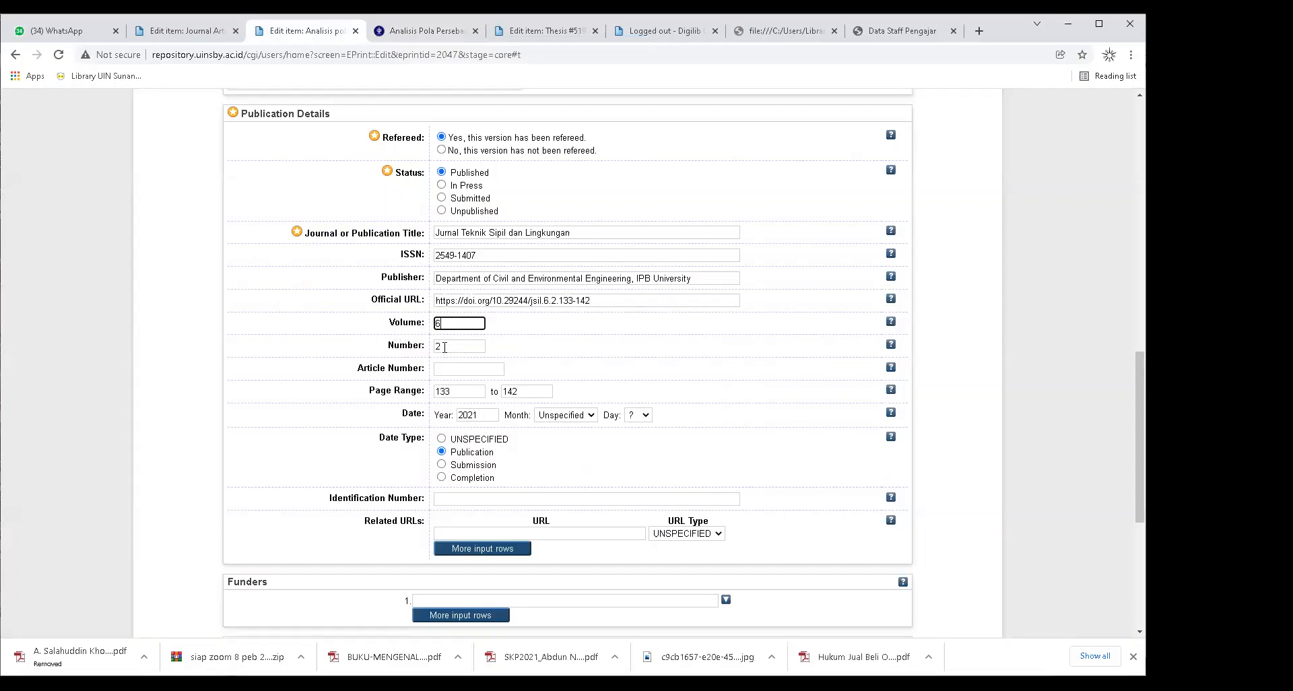
pyautogui.click(445, 347)
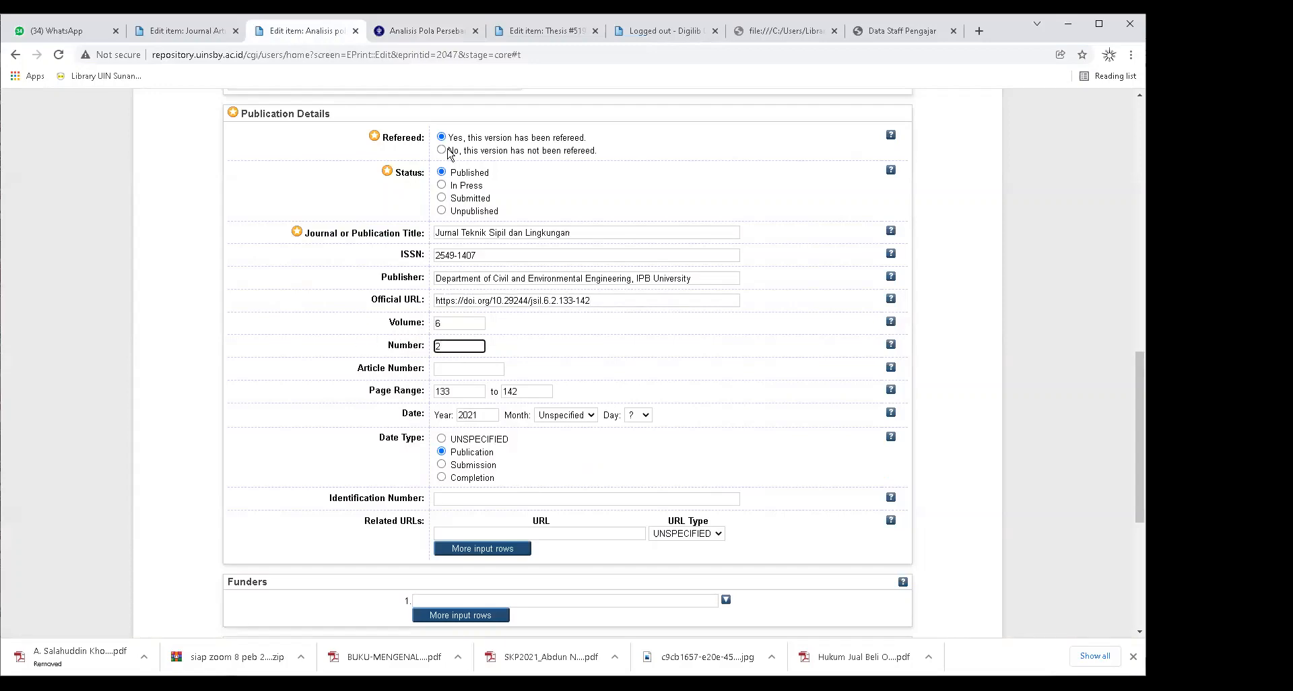
pyautogui.click(417, 31)
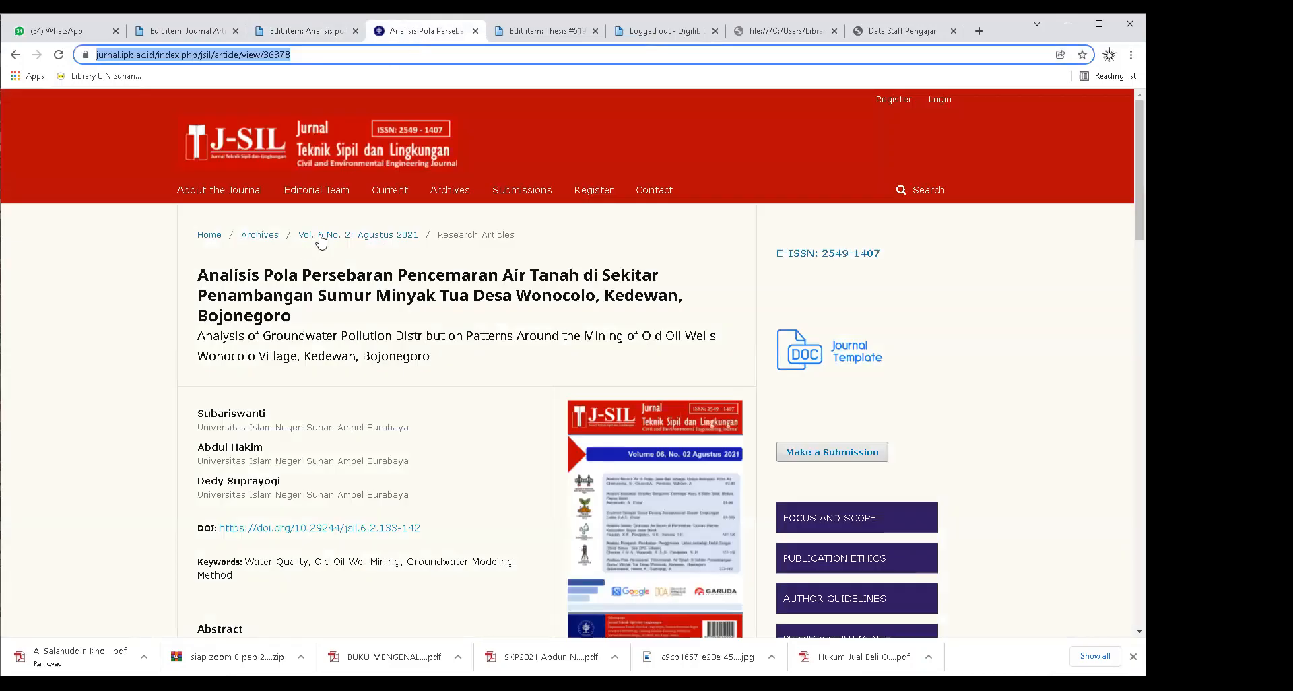
pyautogui.moveTo(473, 234); pyautogui.dragTo(297, 232)
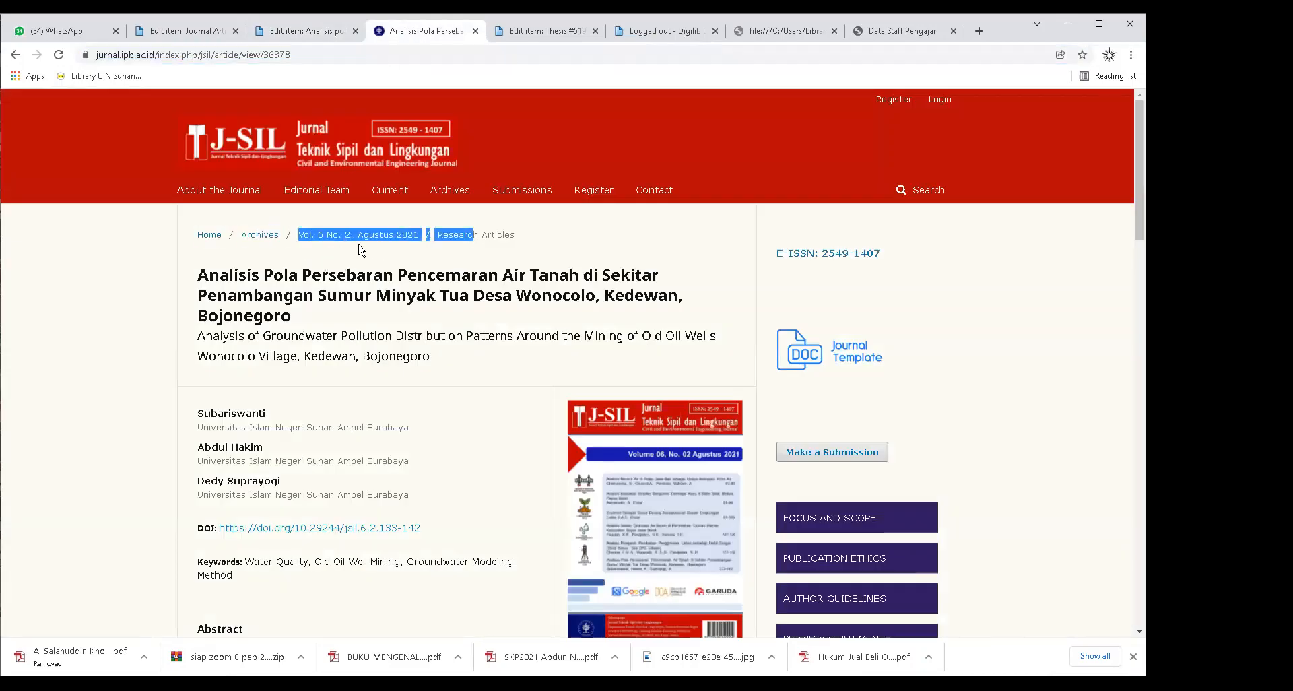
pyautogui.click(307, 30)
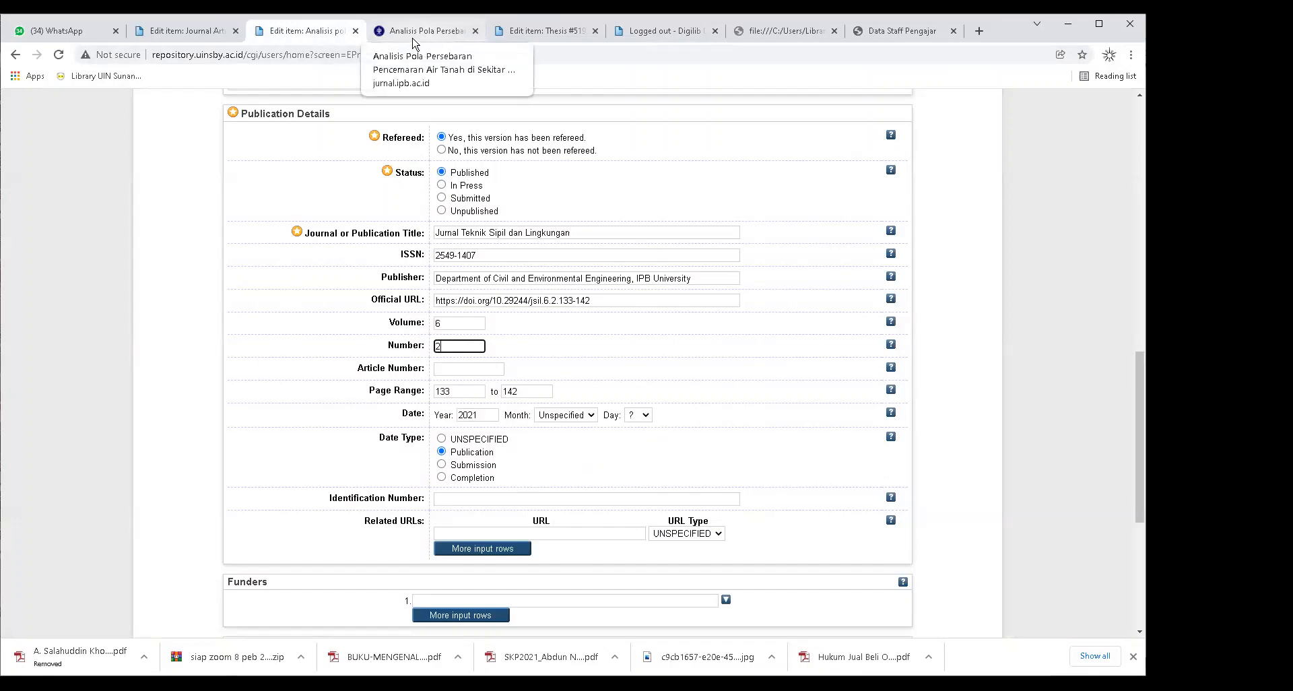
# Check the start and end pages in the item's page range.
pyautogui.click(461, 392)
pyautogui.press('Tab')
pyautogui.click(454, 390)
pyautogui.scroll(-1, 195, 424)
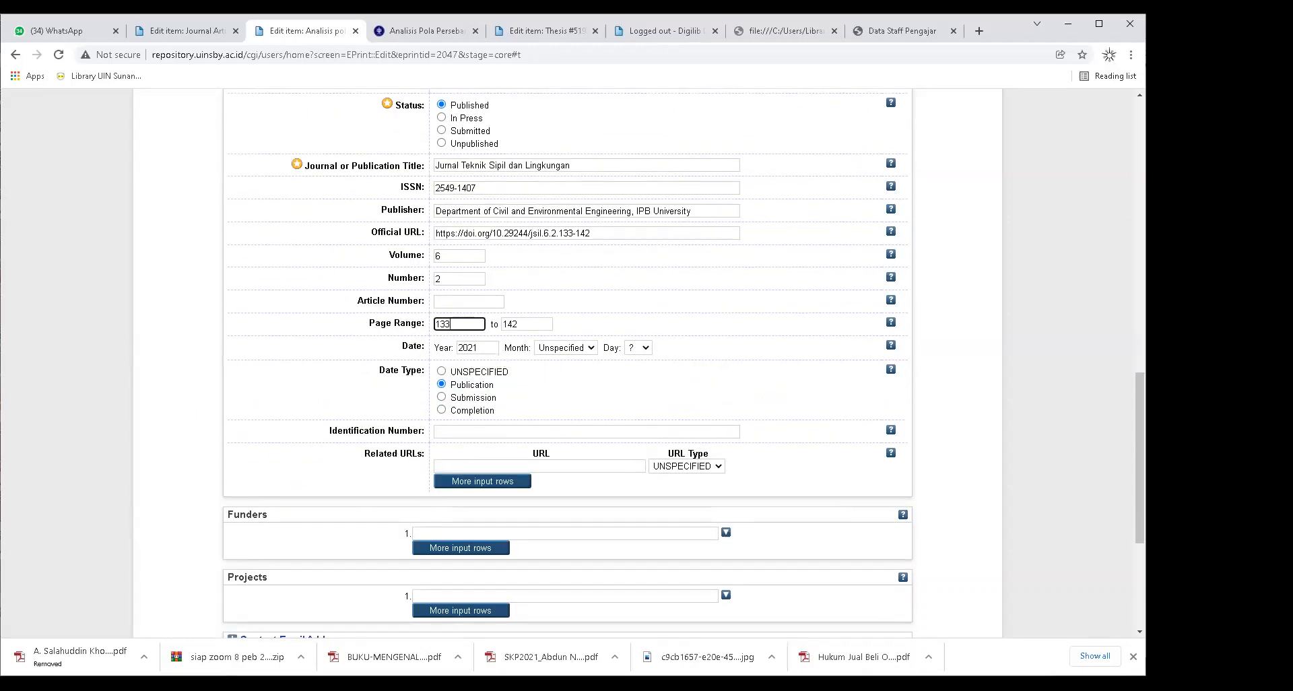
# Check the publication date on the issue page Vol. 6 No. 2: Agustus 2021, and examine the item's date, keywords and additional information.
pyautogui.click(427, 31)
pyautogui.click(407, 235)
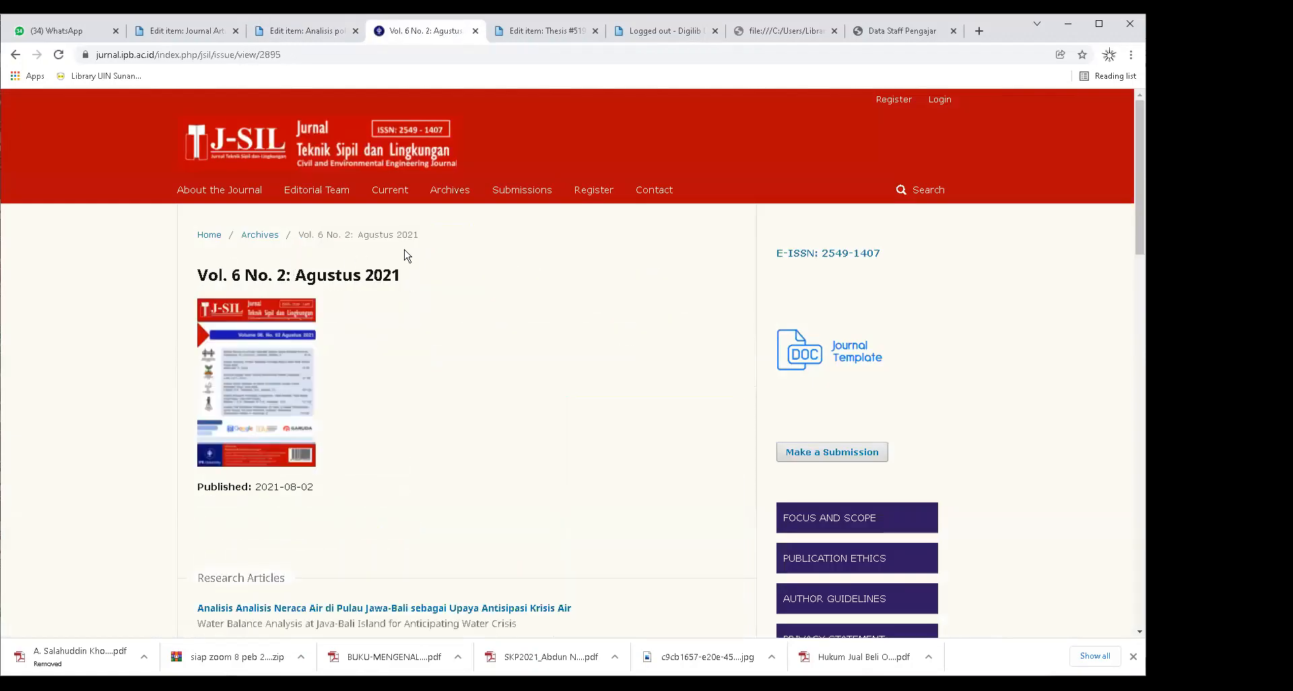
pyautogui.click(301, 31)
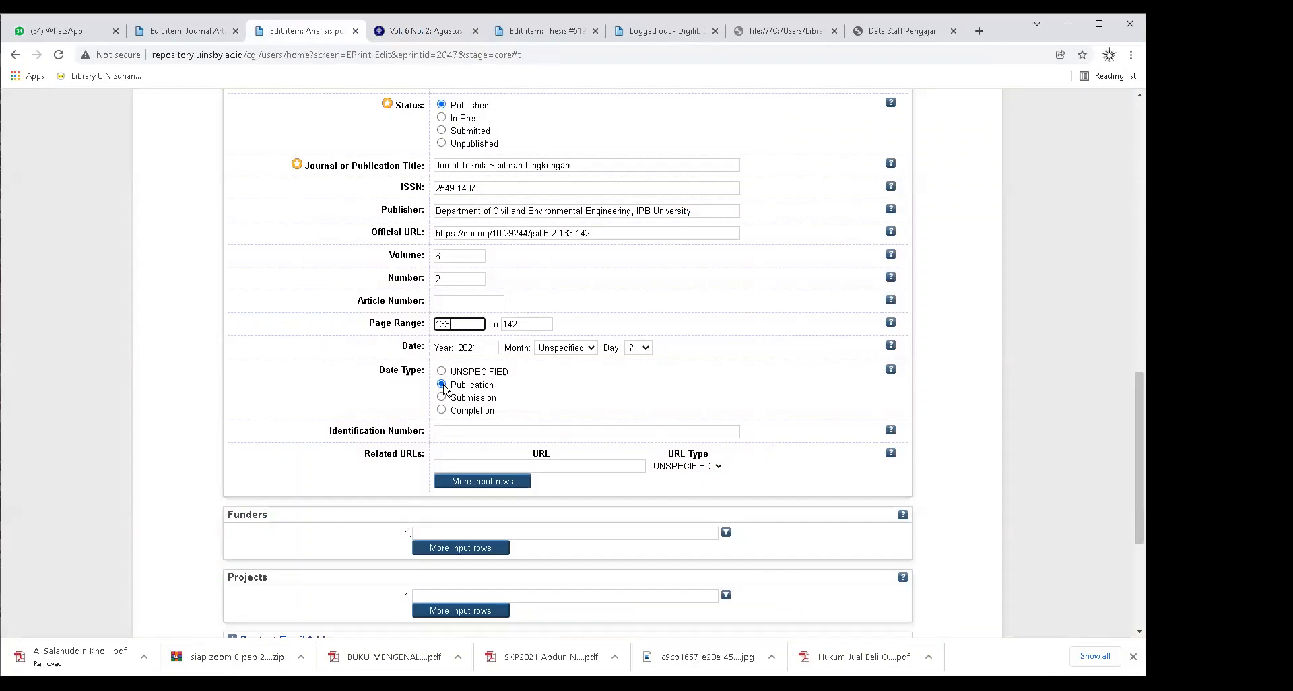
pyautogui.scroll(-4, 191, 416)
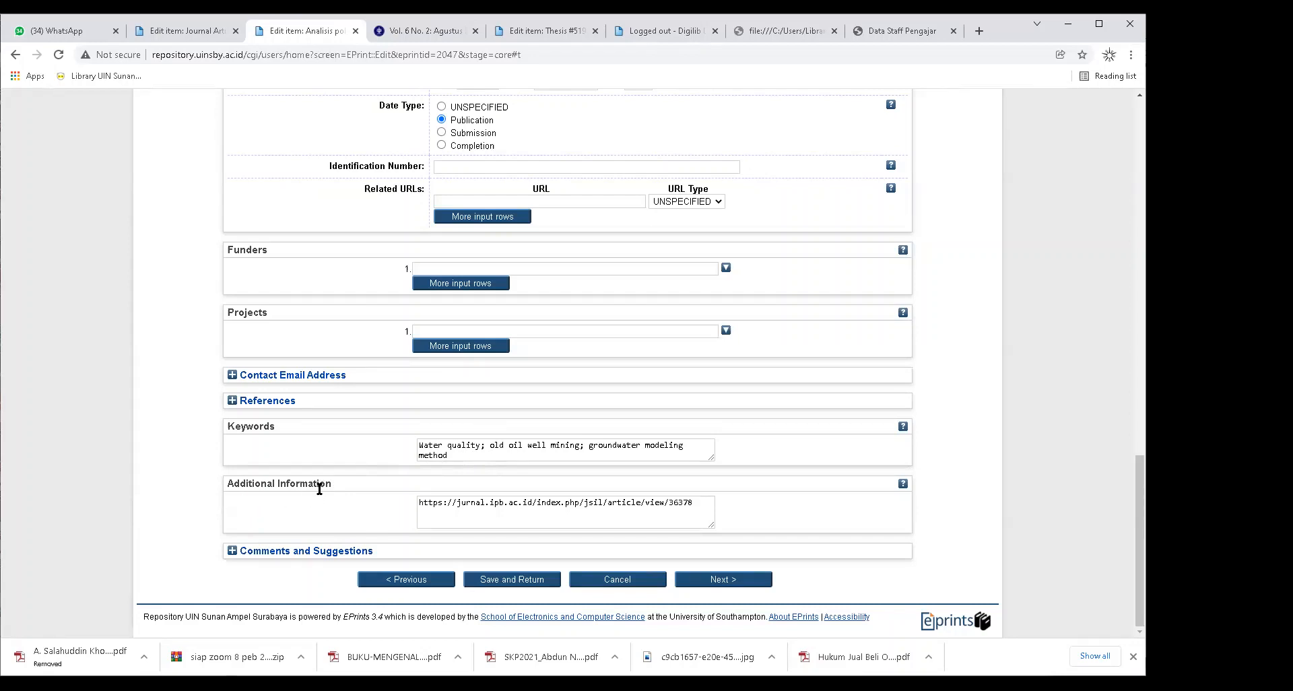
# Review the item's publication details, from refereed status to date type, along with its keywords and additional information.
pyautogui.scroll(2, 170, 510)
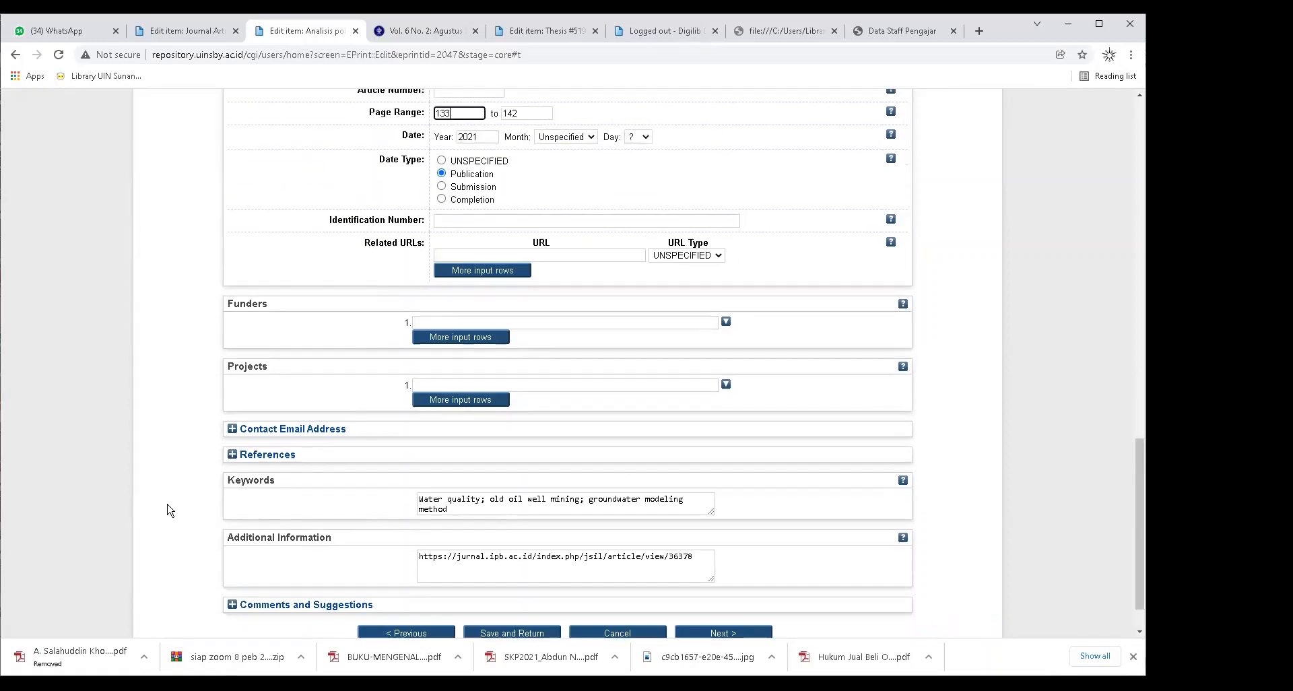
pyautogui.scroll(4, 170, 510)
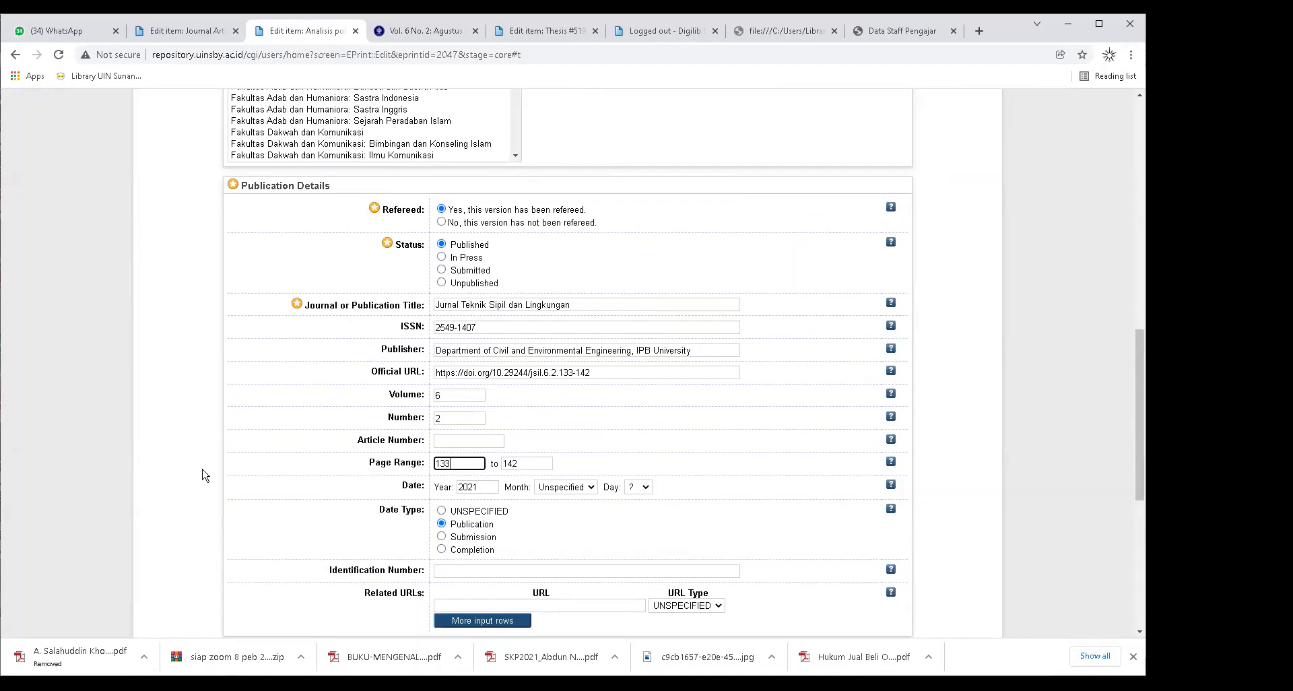
pyautogui.scroll(-1, 204, 475)
pyautogui.scroll(-6, 204, 475)
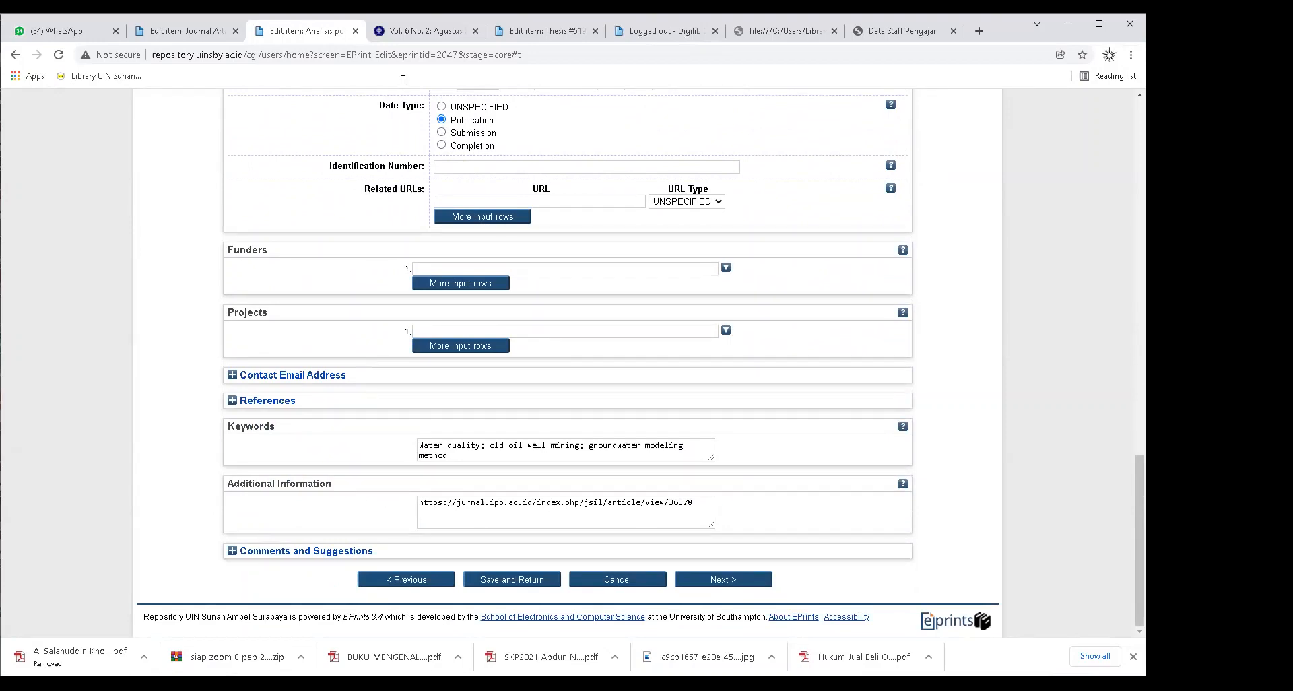
# Go back to the journal's article page, select its web address and compare it with the item's additional information.
pyautogui.click(407, 32)
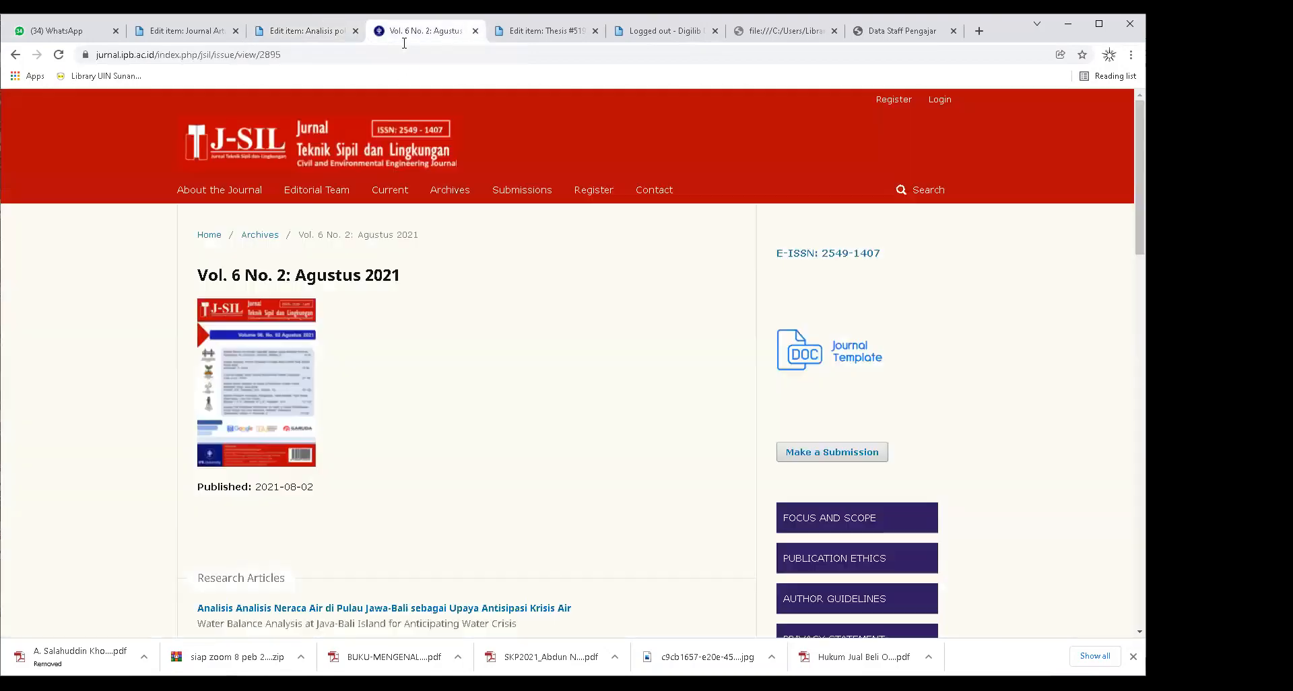
pyautogui.click(302, 54)
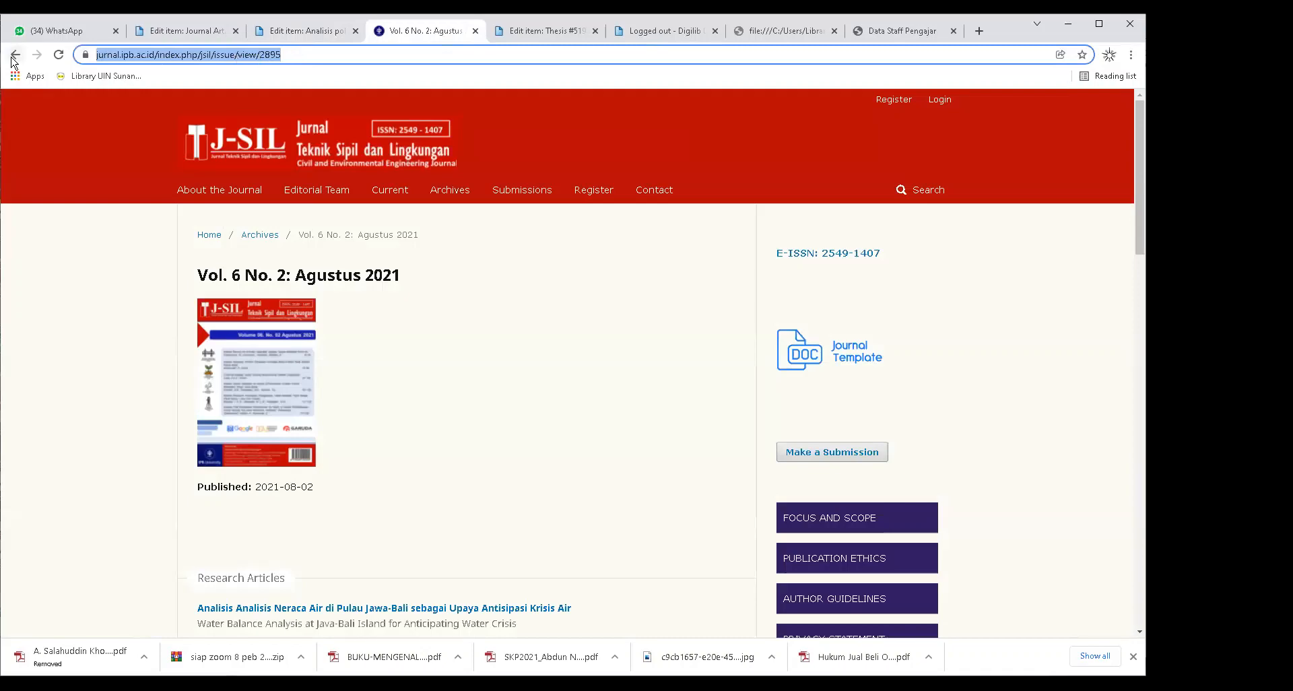
pyautogui.press('Return')
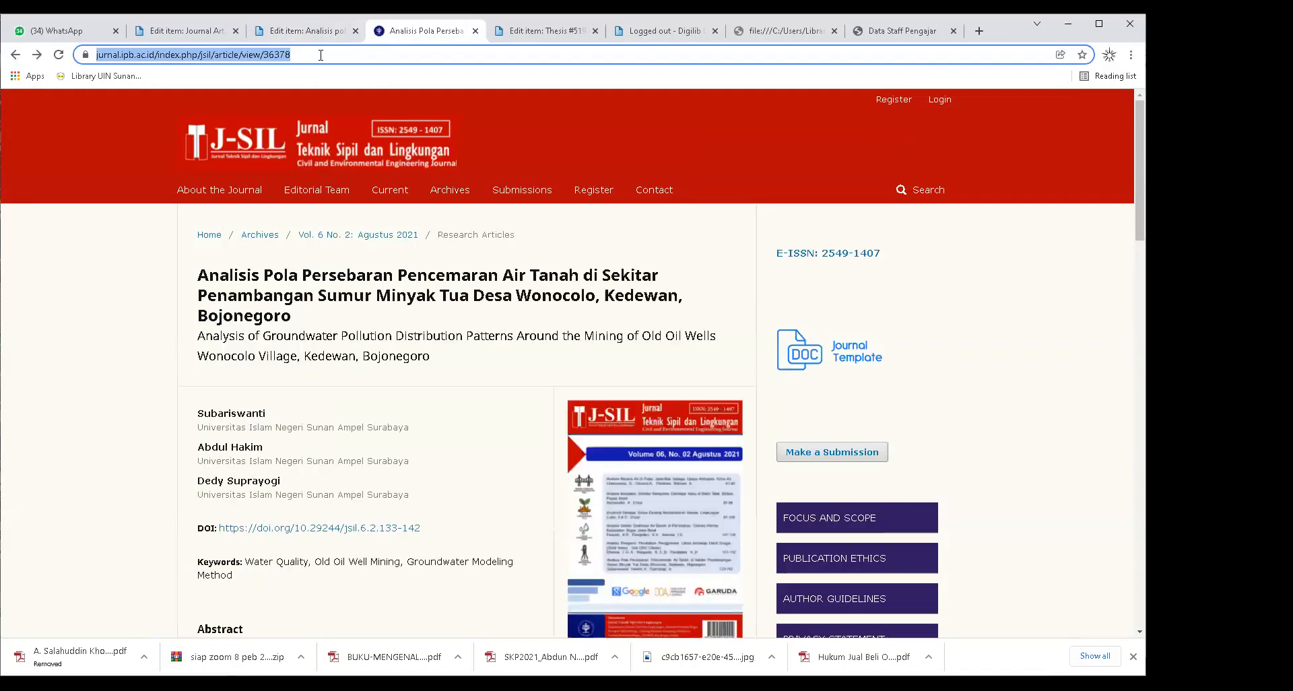
pyautogui.click(321, 55)
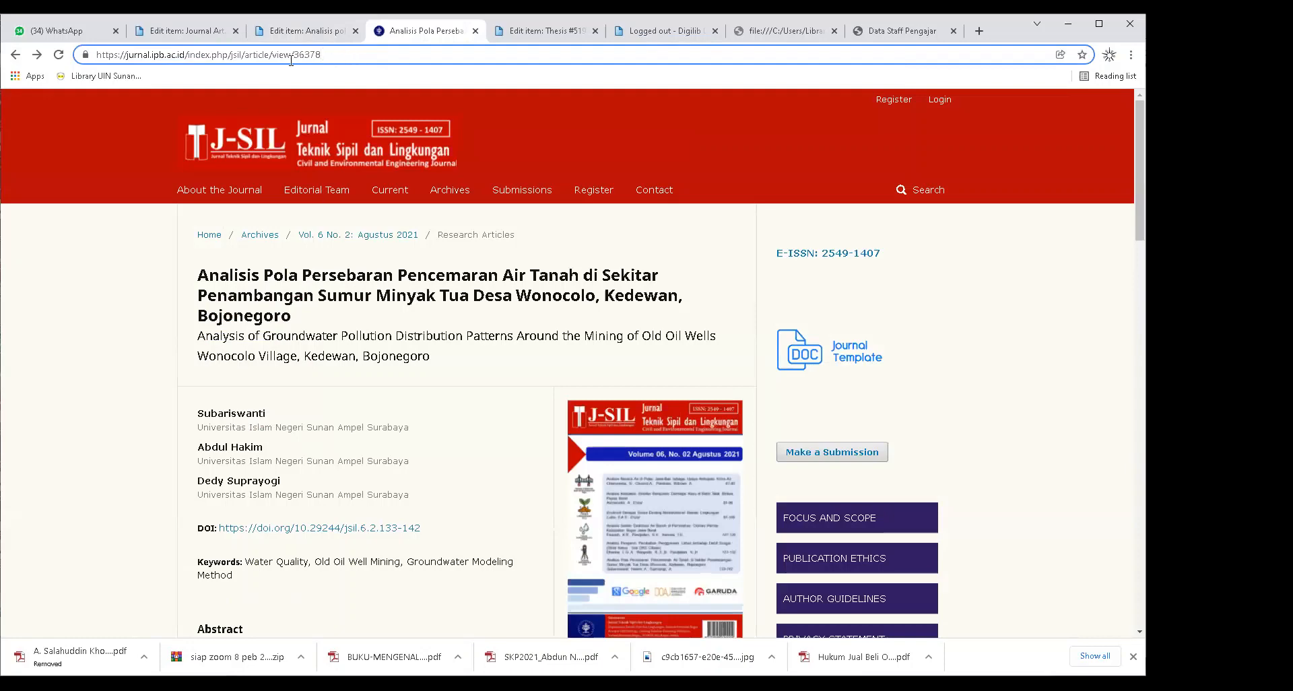
pyautogui.hotkey('ctrl', 'a')
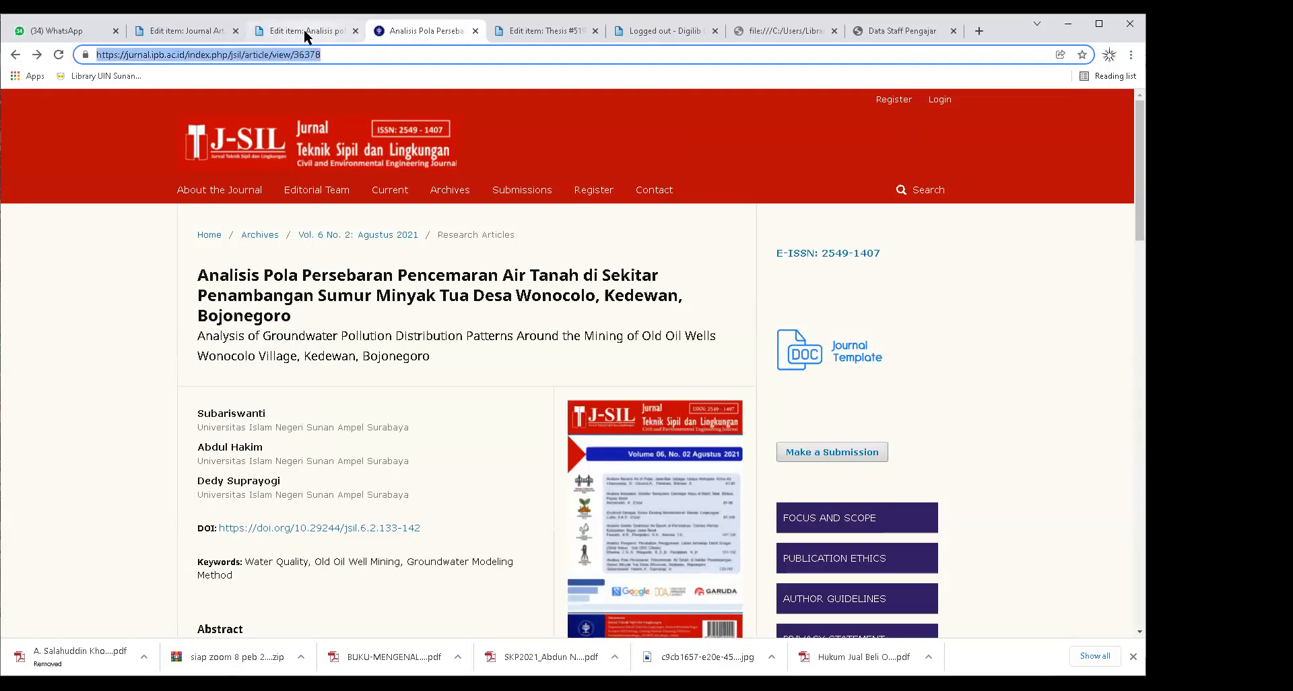
pyautogui.click(305, 31)
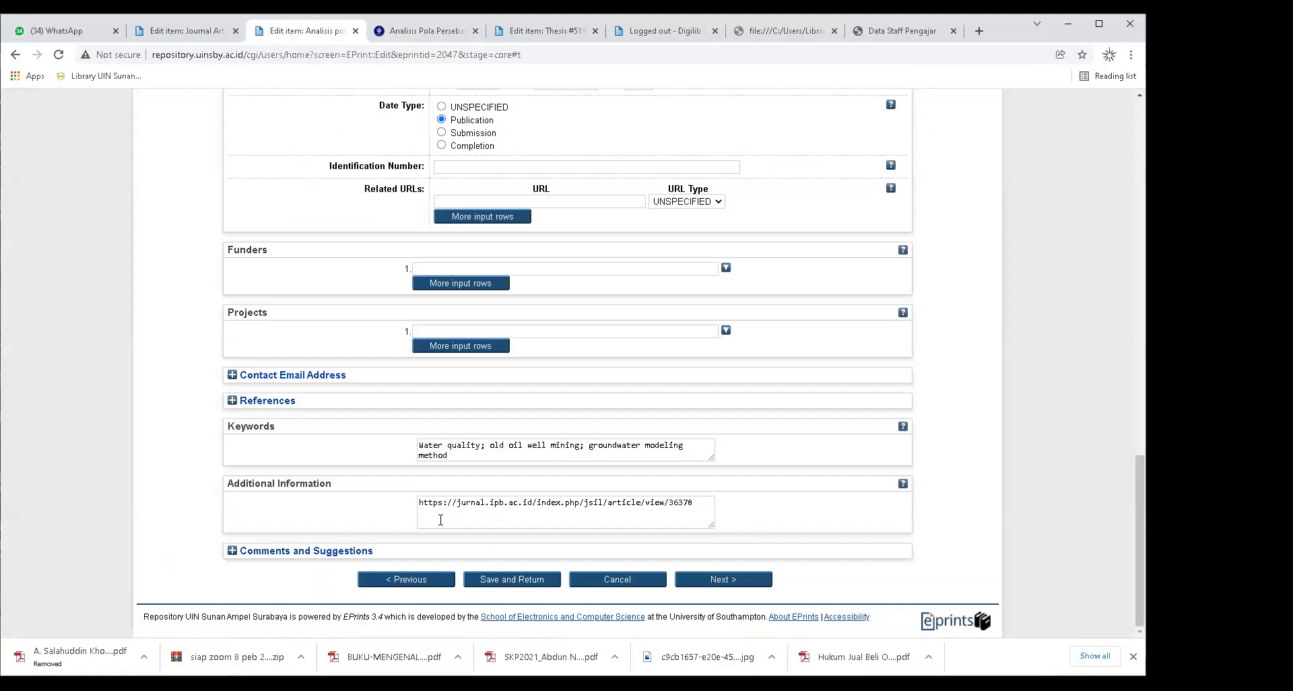
pyautogui.click(460, 511)
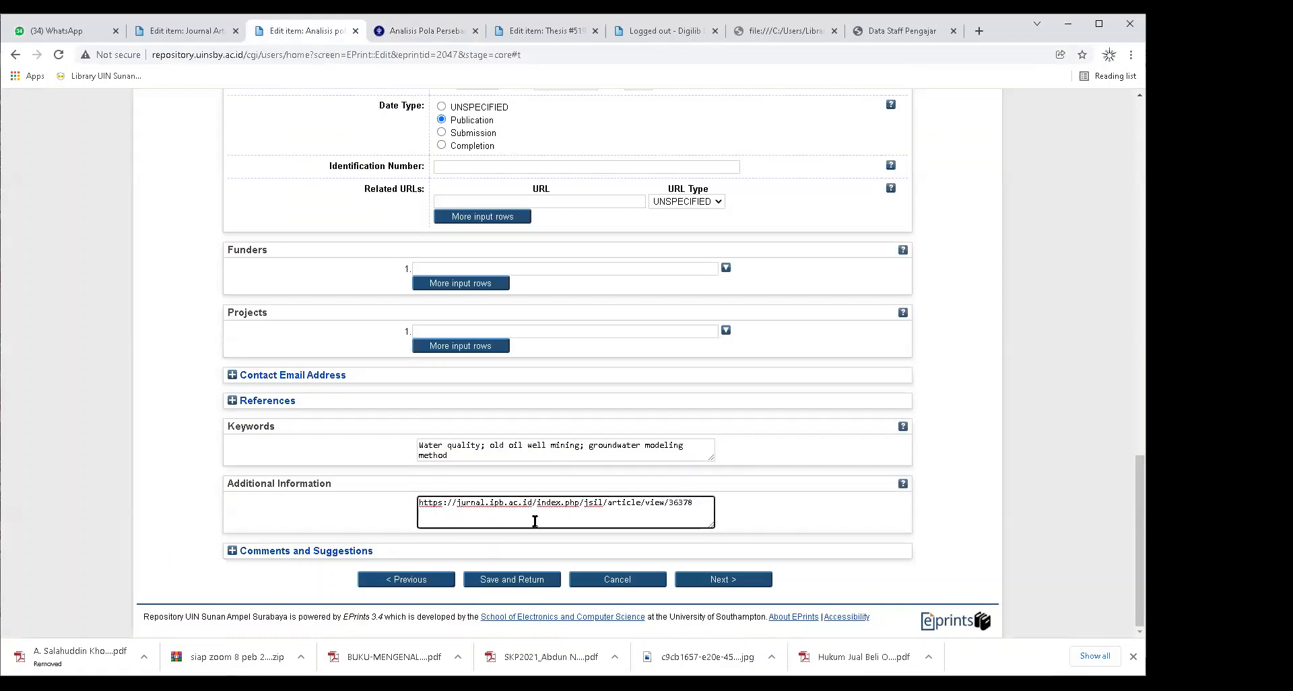
# Proceed from the item's details through the Subjects stage and deposit the item immediately.
pyautogui.scroll(4, 165, 458)
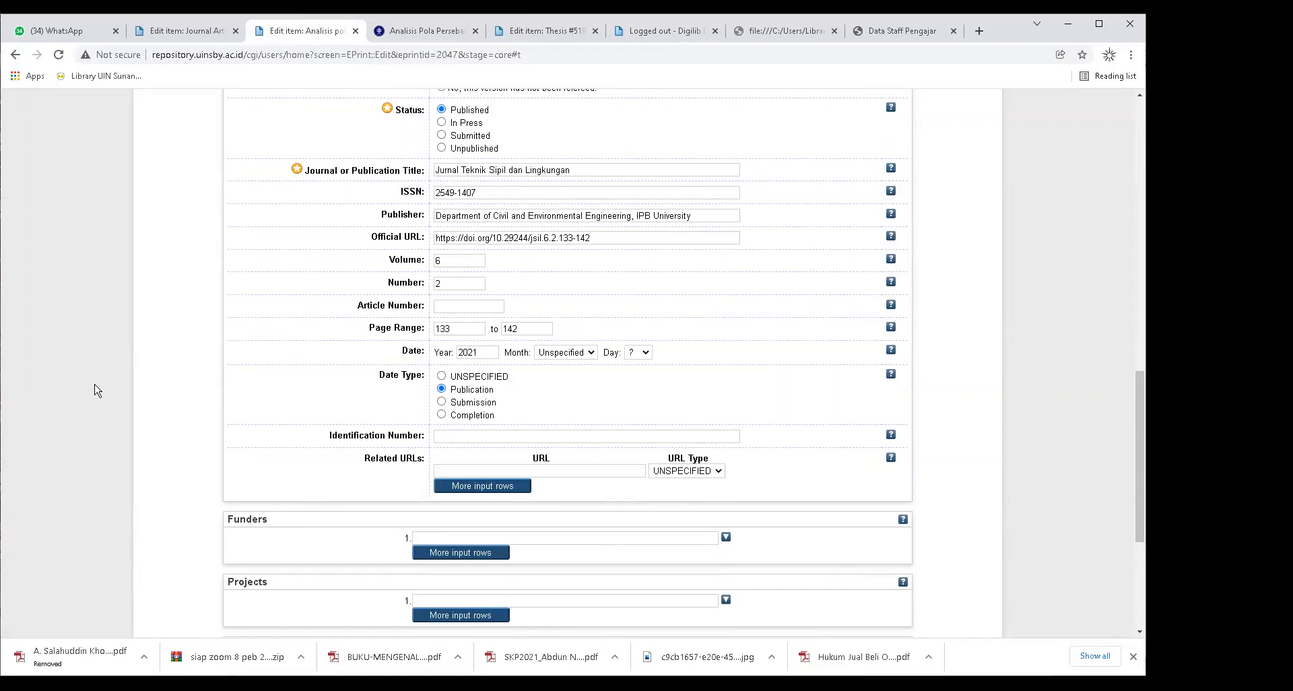
pyautogui.scroll(-5, 106, 459)
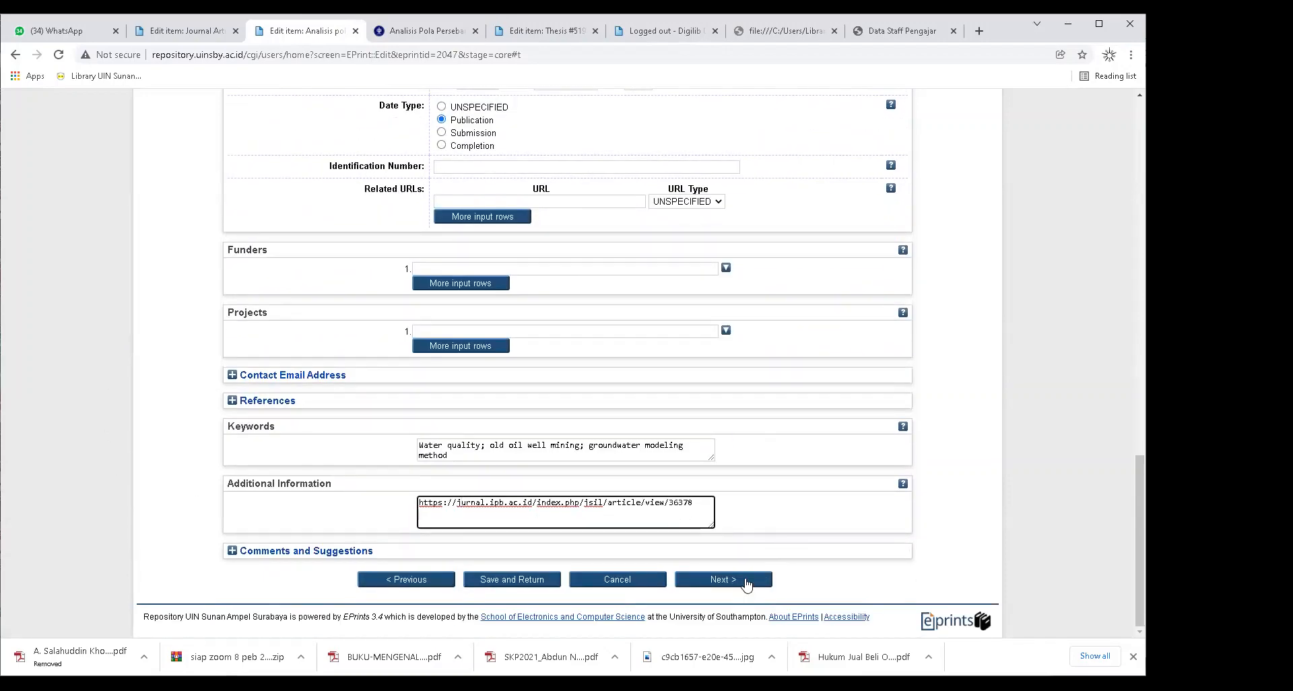
pyautogui.click(746, 583)
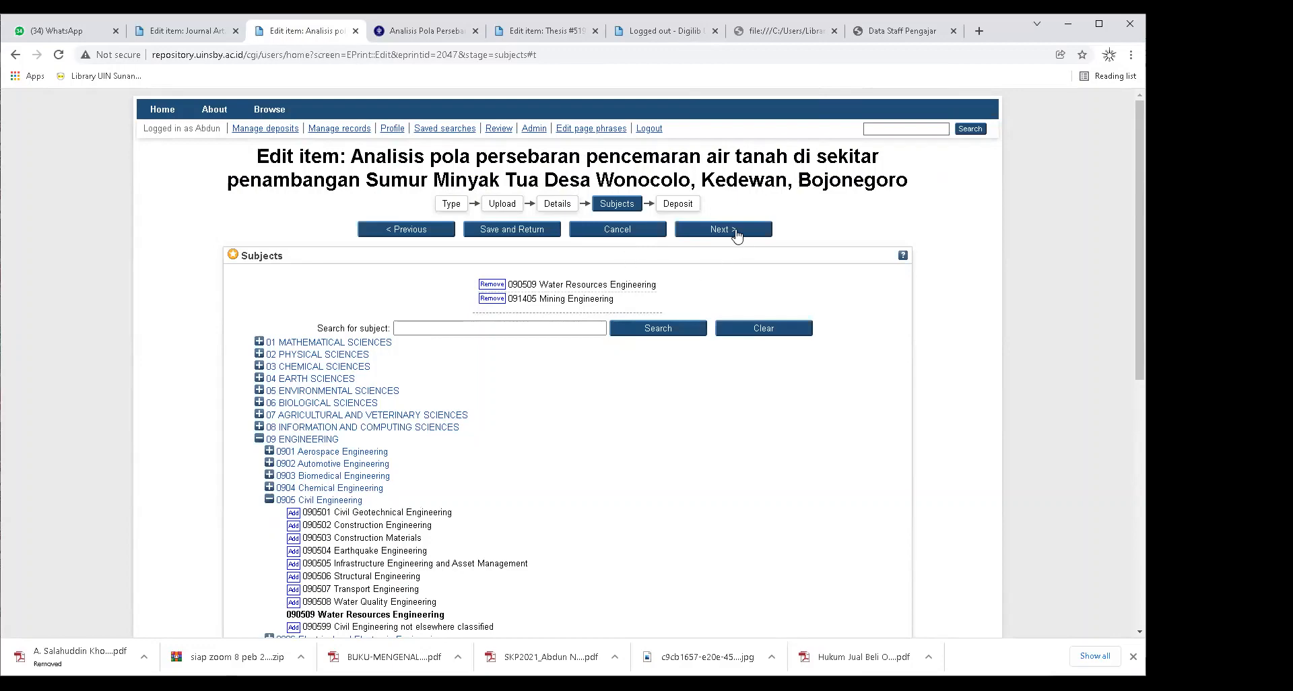
pyautogui.click(759, 232)
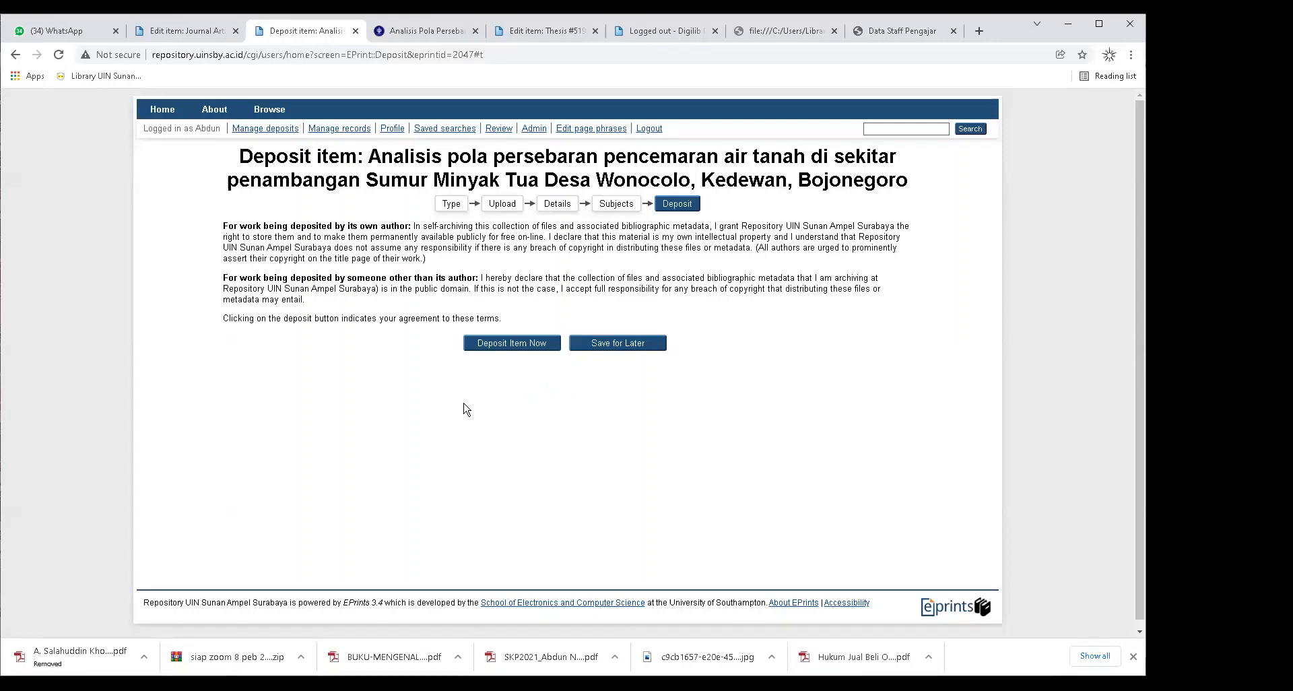
pyautogui.click(474, 349)
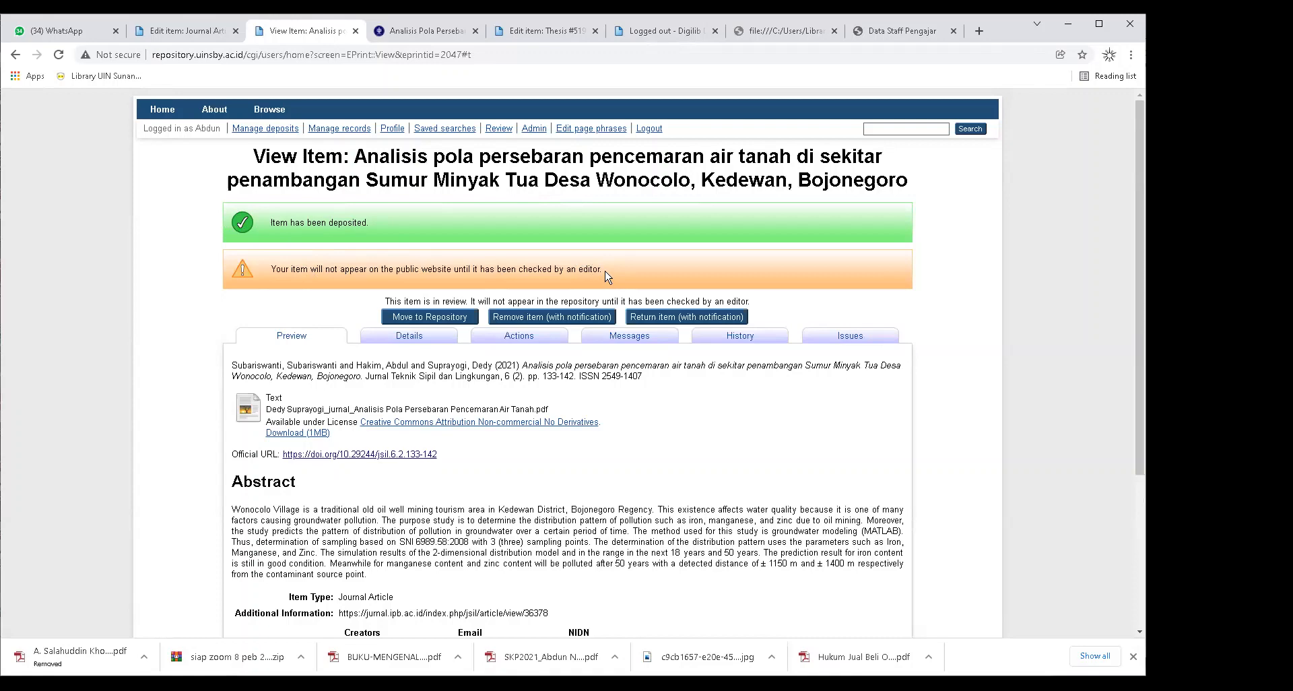
# Review the editor-check notice and the deposited item's preview, and log out of the repository.
pyautogui.moveTo(609, 272); pyautogui.dragTo(518, 269)
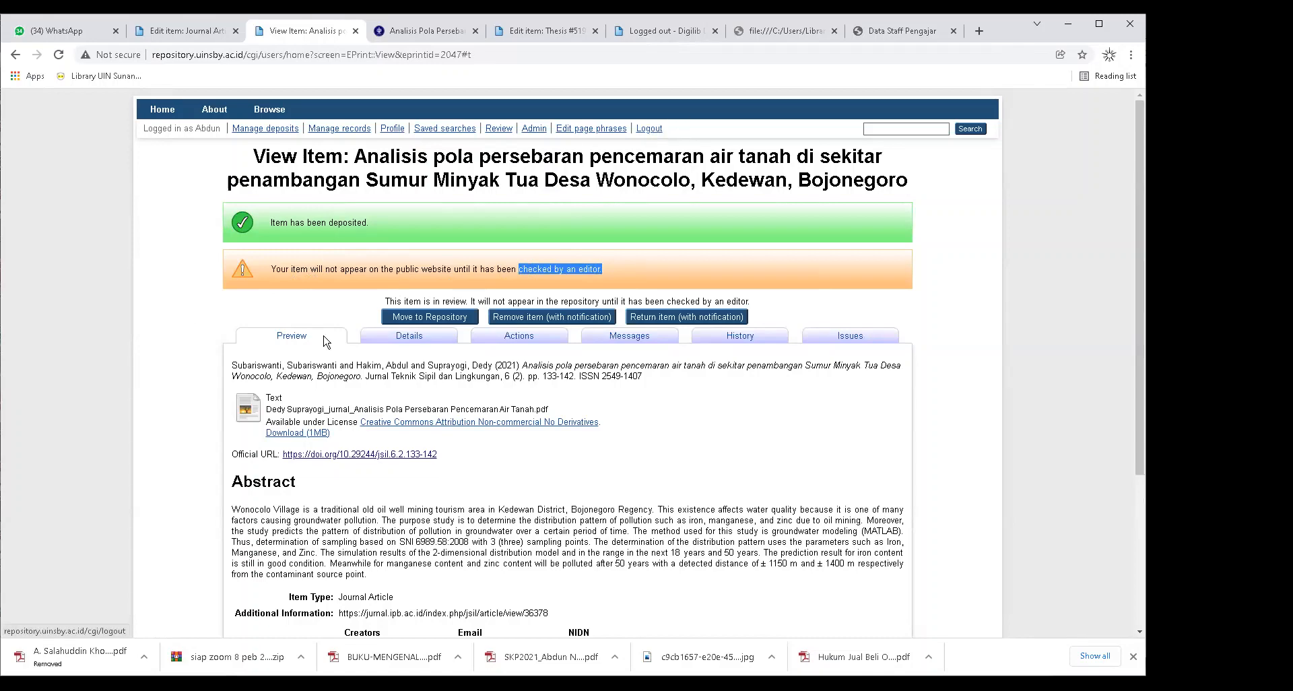
pyautogui.click(195, 318)
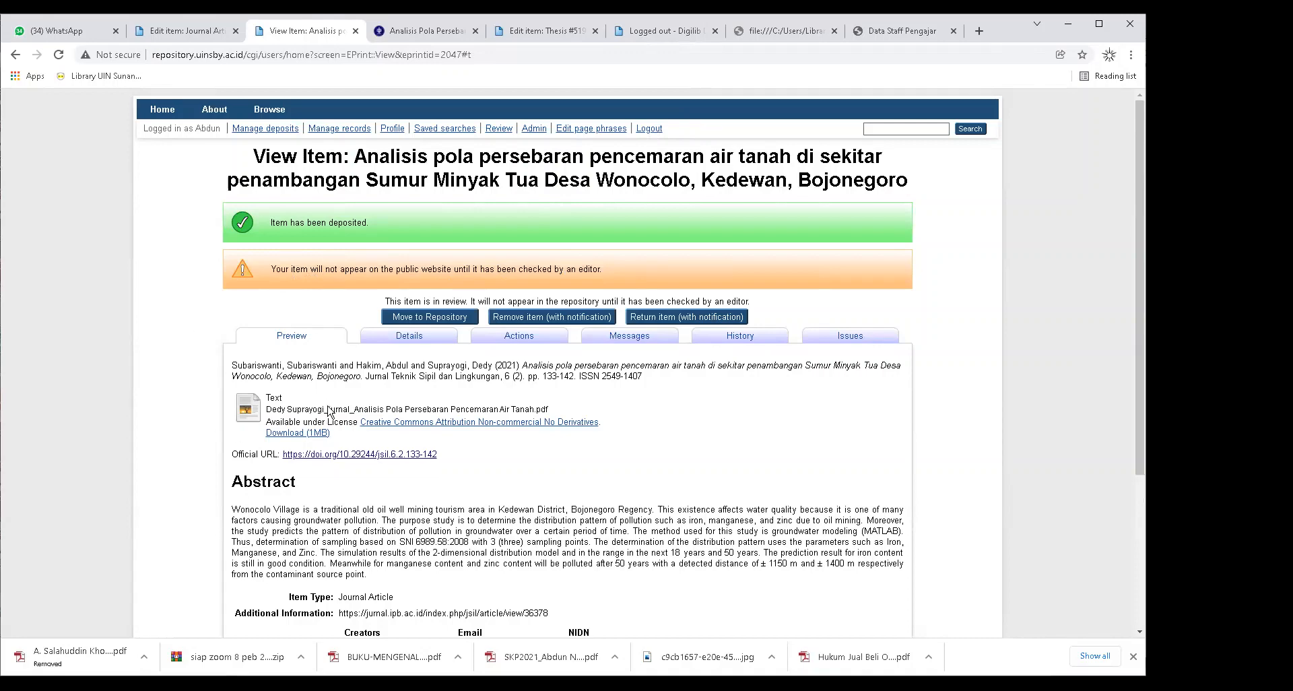
pyautogui.scroll(-1, 385, 330)
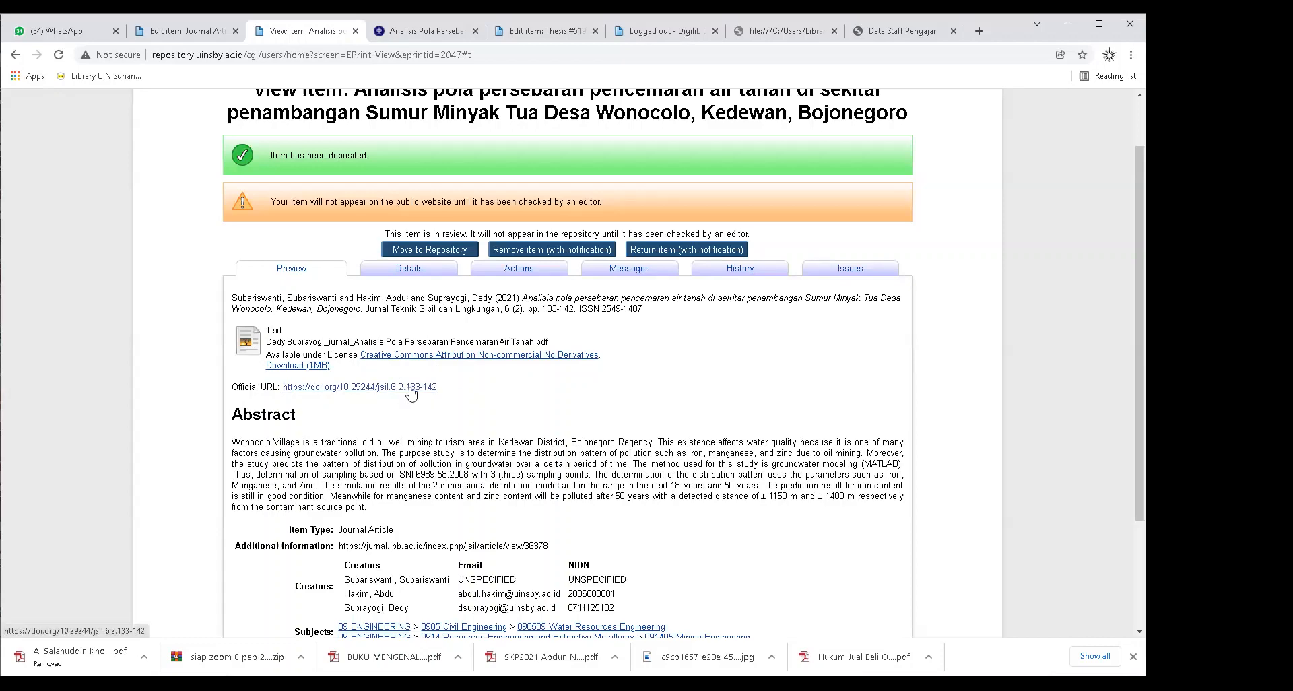
pyautogui.scroll(-3, 267, 434)
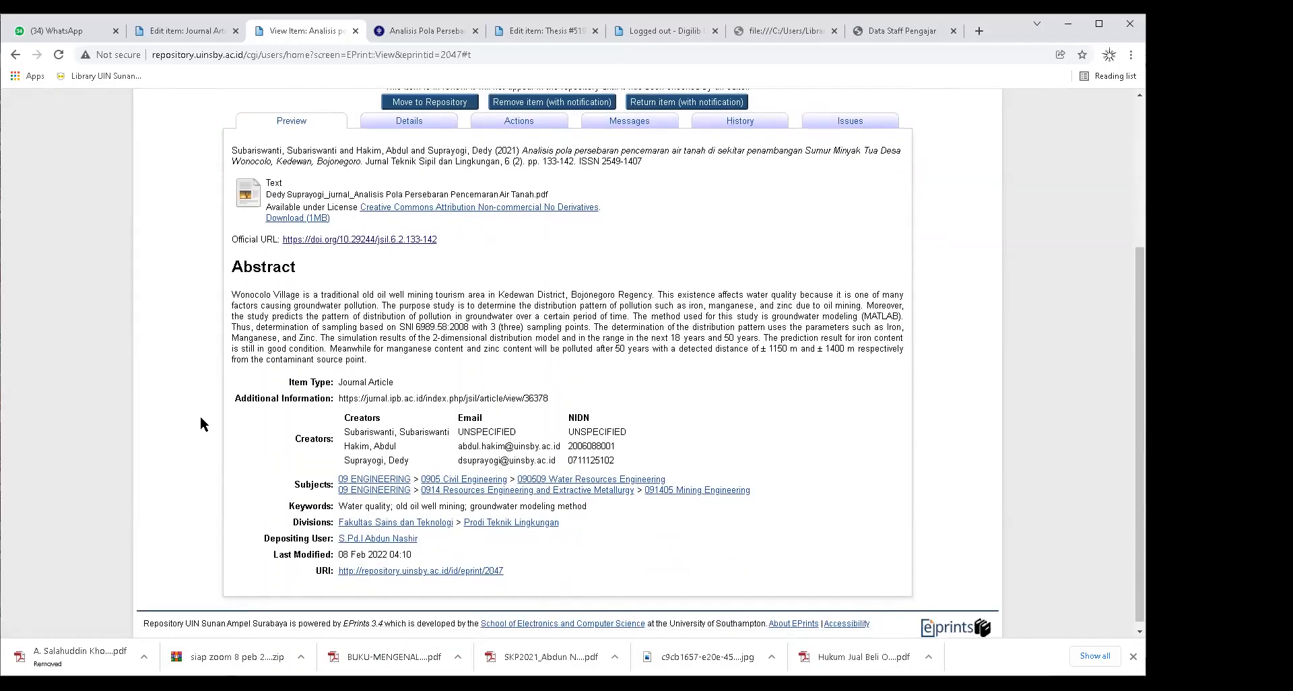
pyautogui.scroll(5, 208, 436)
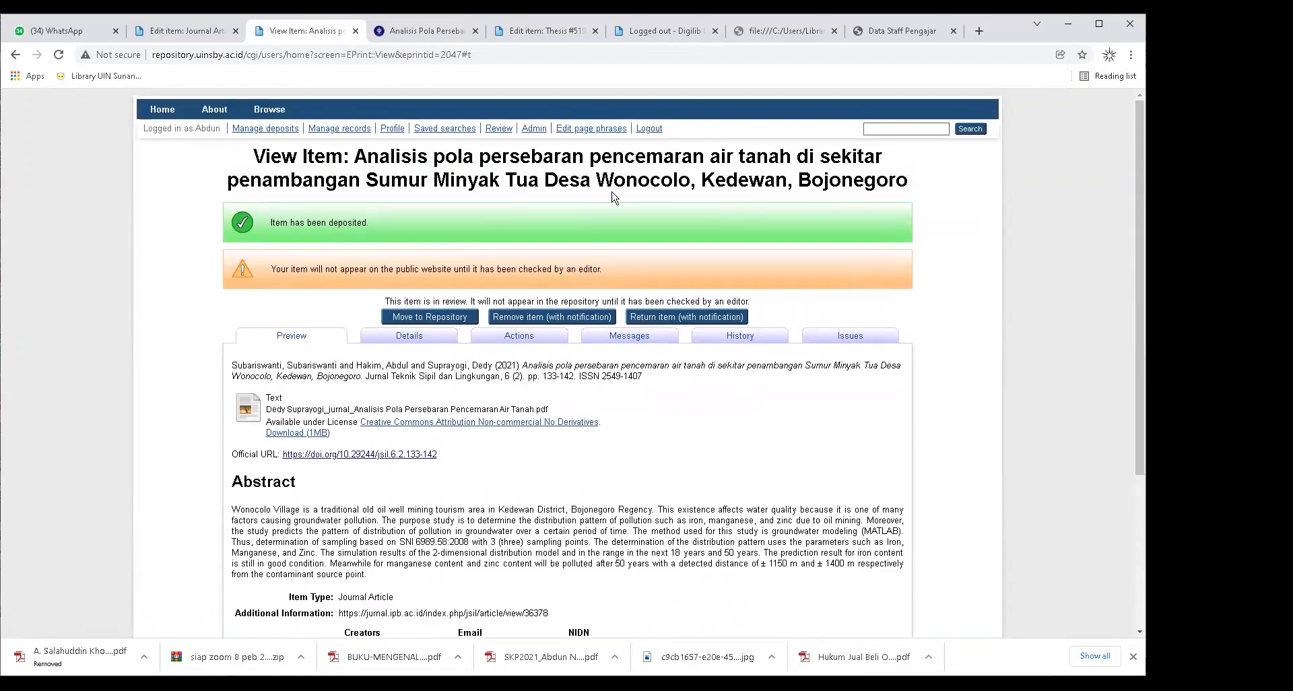
pyautogui.click(648, 128)
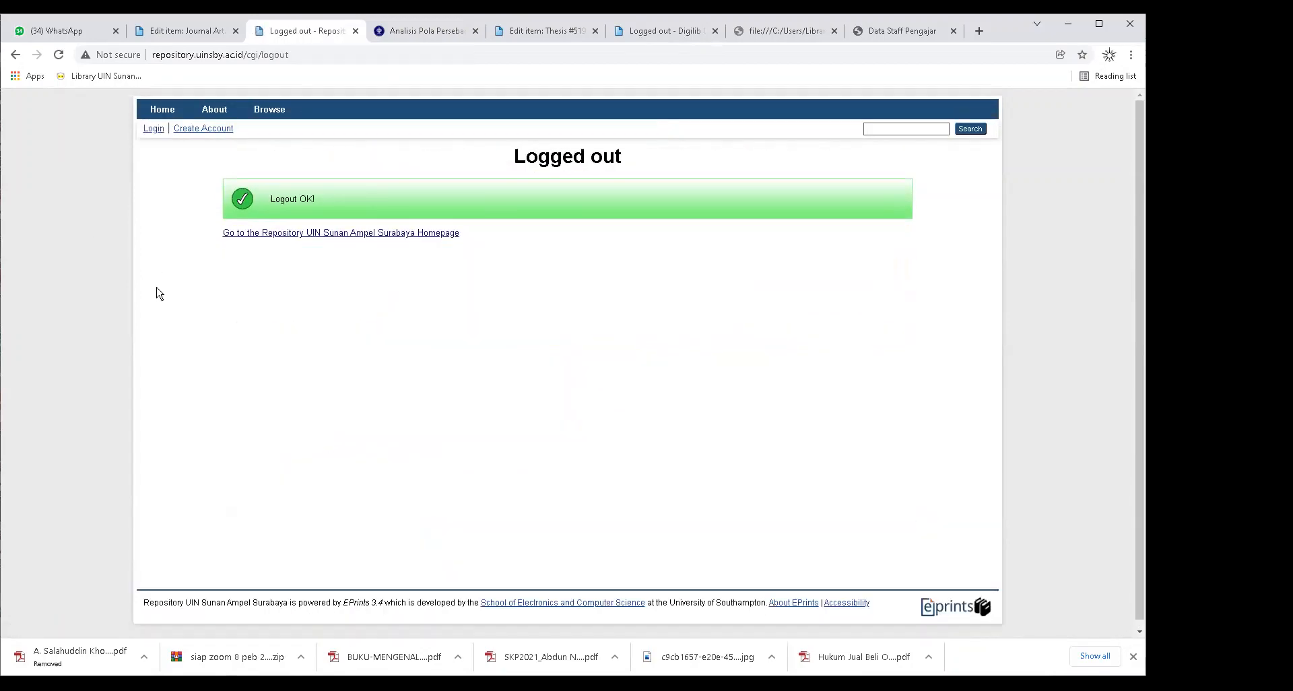